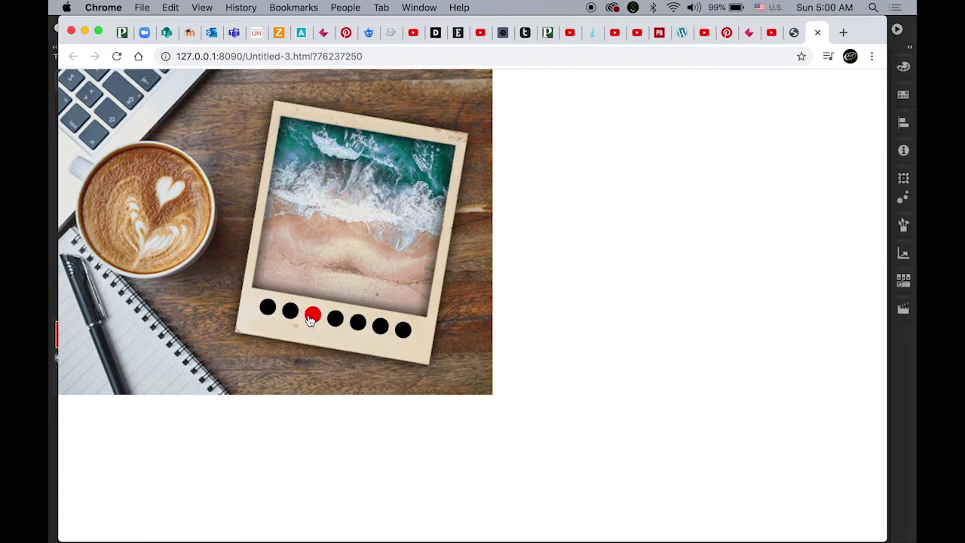
Preview the finished image gallery in the browser by switching between its pictures with the round dots beneath the photo
{"action": "left_click", "coordinate": [312, 318]}
{"action": "left_click", "coordinate": [402, 332]}
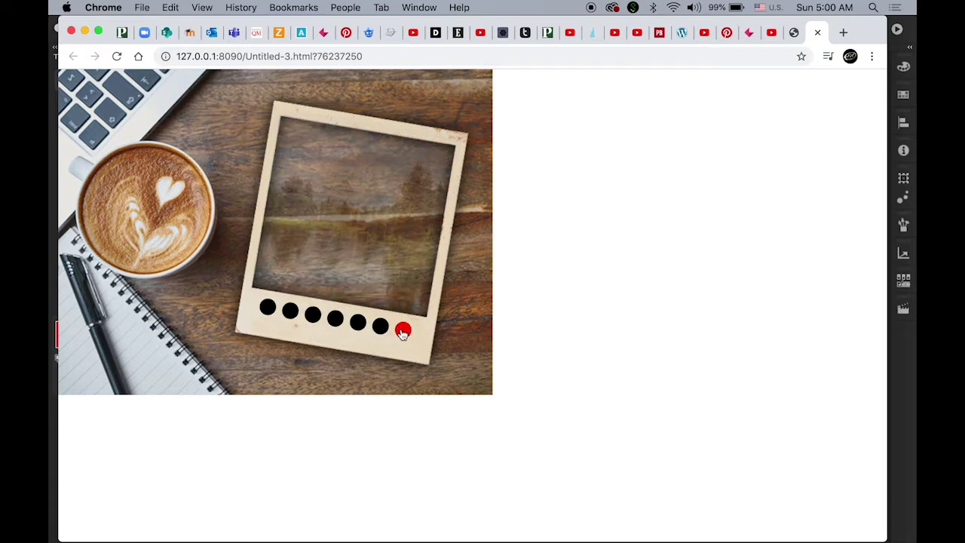
{"action": "left_click", "coordinate": [314, 317]}
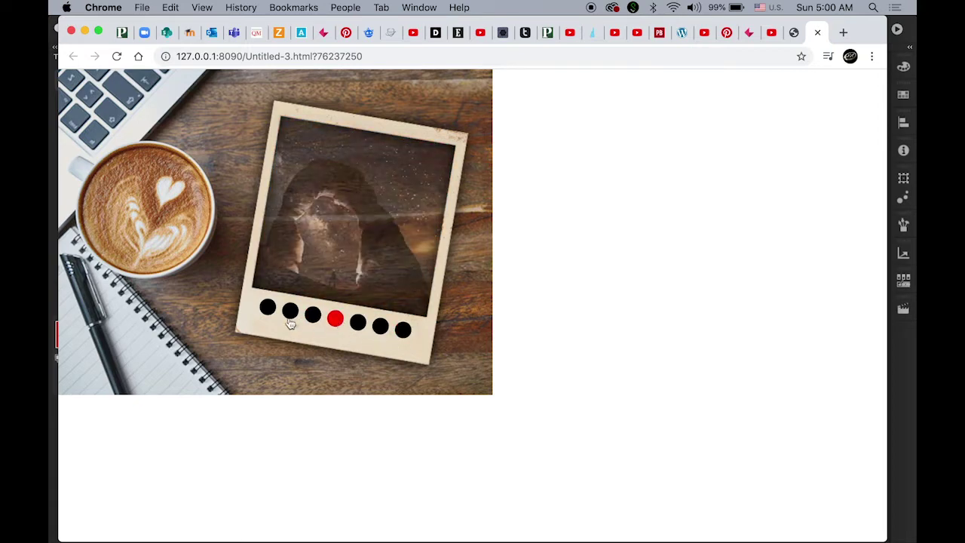
{"action": "left_click", "coordinate": [359, 324]}
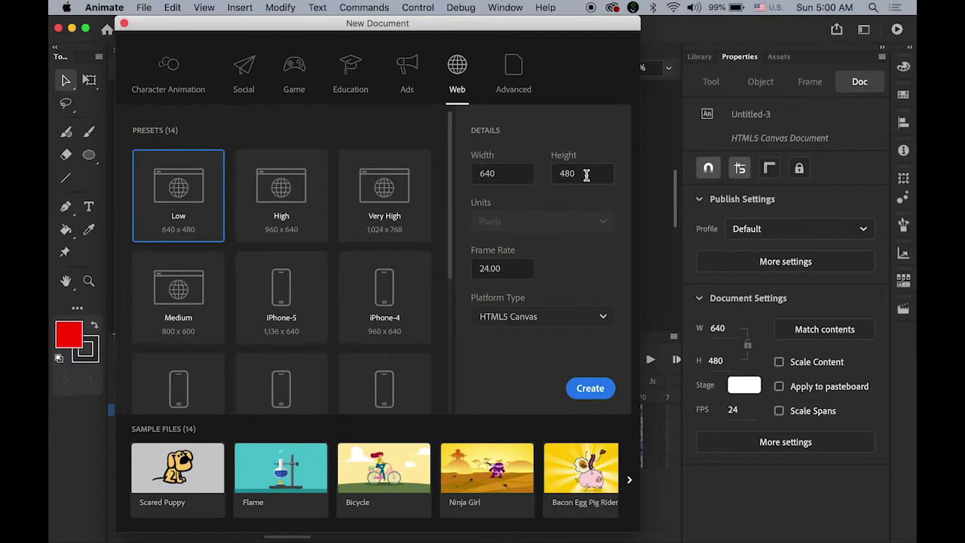
Create a new HTML5 Canvas document of 640 x 480 pixels at 24 fps and fit the stage in view
{"action": "key", "text": "Tab"}
{"action": "key", "text": "shift+Tab"}
{"action": "left_click", "coordinate": [487, 265]}
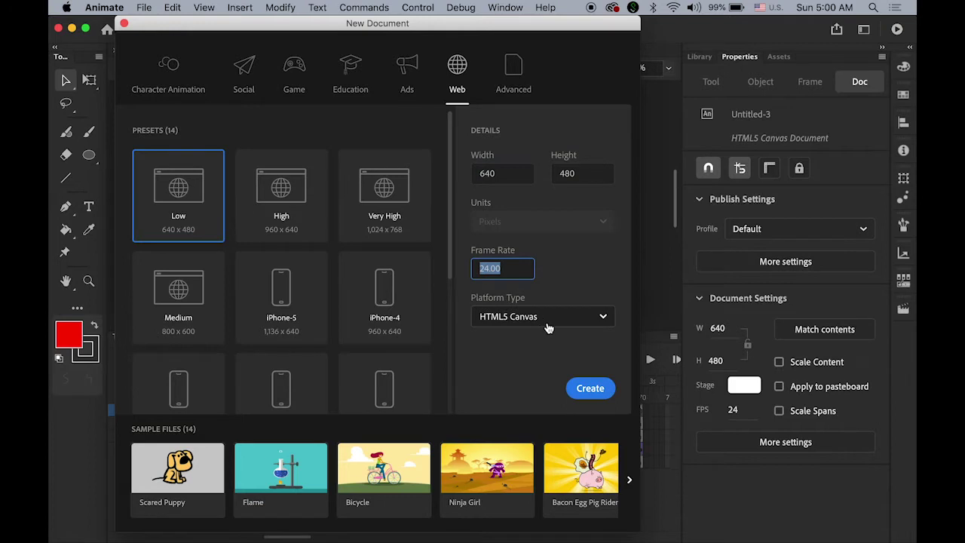
{"action": "left_click", "coordinate": [590, 388]}
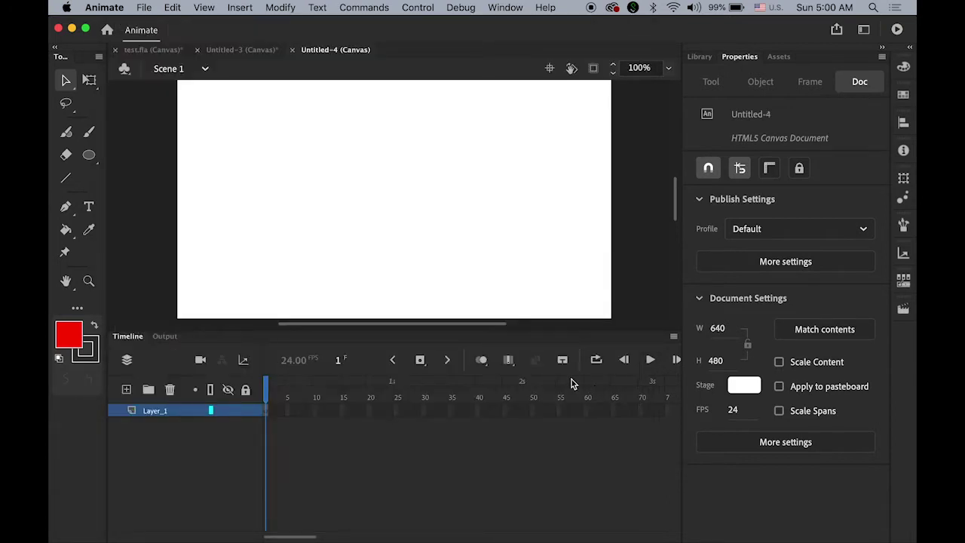
{"action": "double_click", "coordinate": [66, 280]}
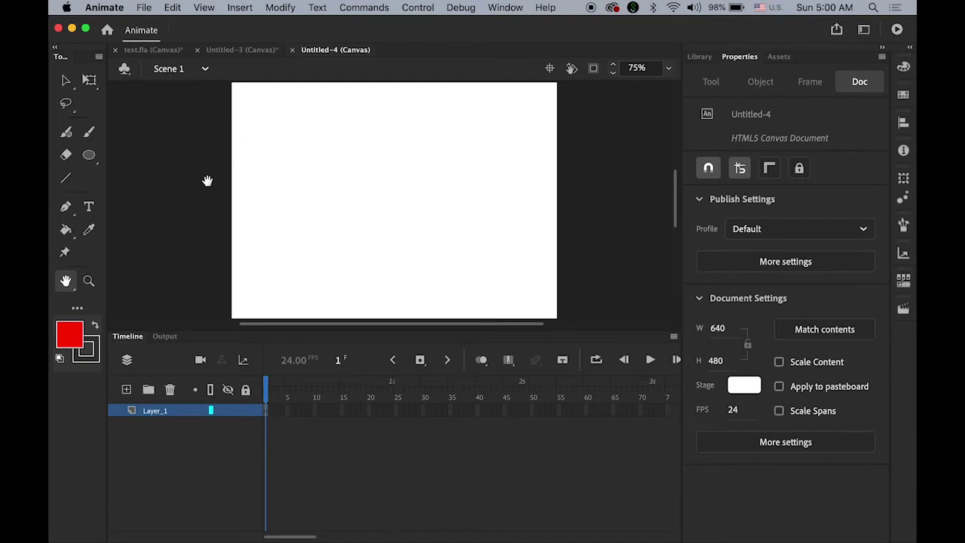
Import image_gallery.psd to the stage with all its layers as Animate layers, and check its asset folder in the library
{"action": "left_click", "coordinate": [143, 7]}
{"action": "mouse_move", "coordinate": [225, 186]}
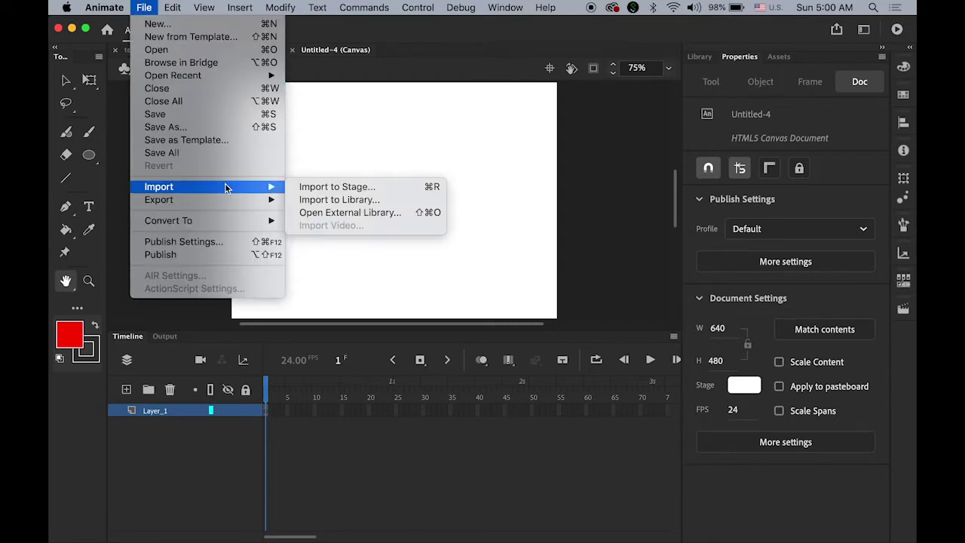
{"action": "left_click", "coordinate": [349, 188]}
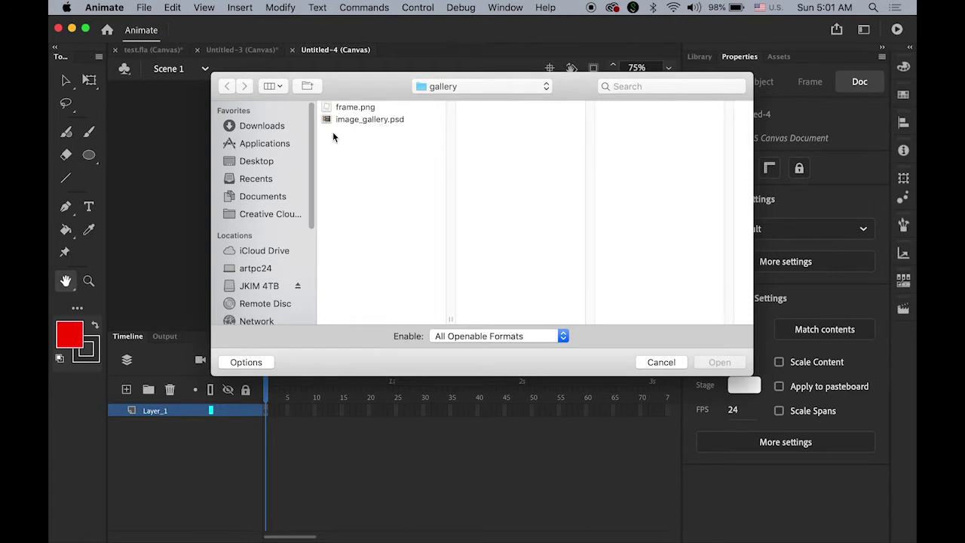
{"action": "left_click", "coordinate": [353, 121]}
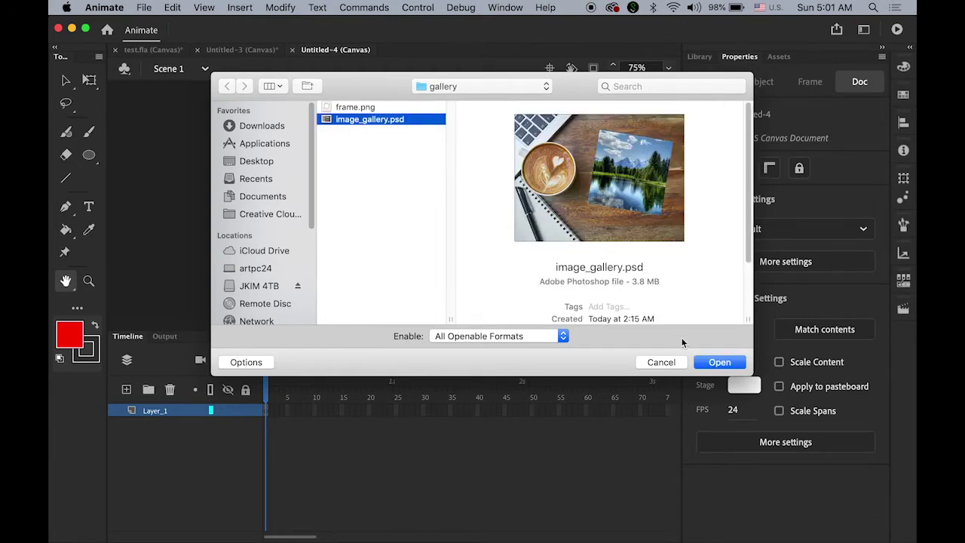
{"action": "left_click", "coordinate": [721, 362]}
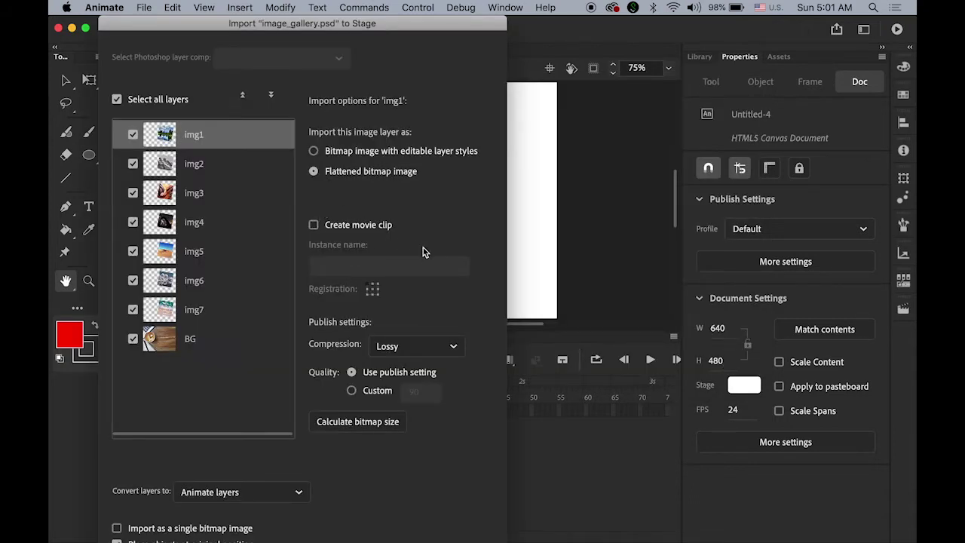
{"action": "key", "text": "Return"}
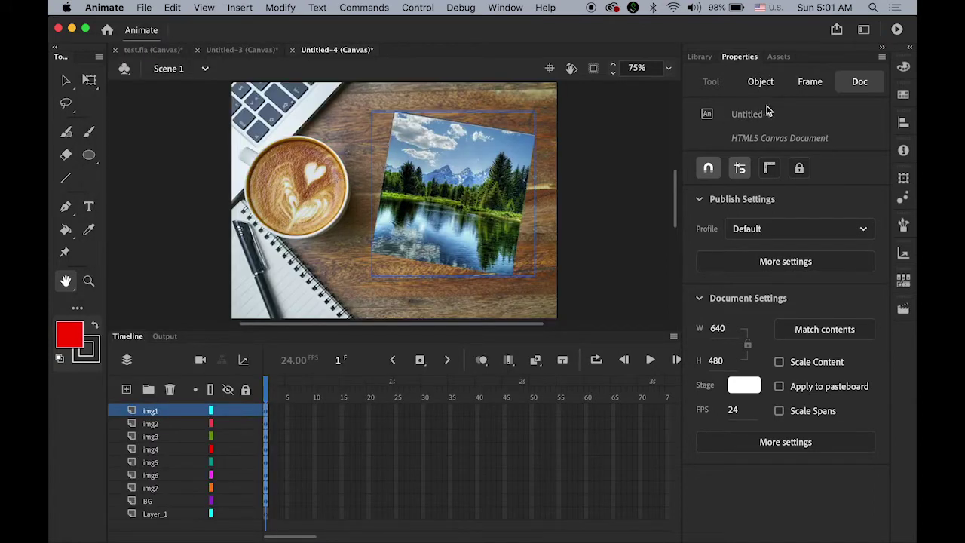
{"action": "left_click", "coordinate": [698, 58]}
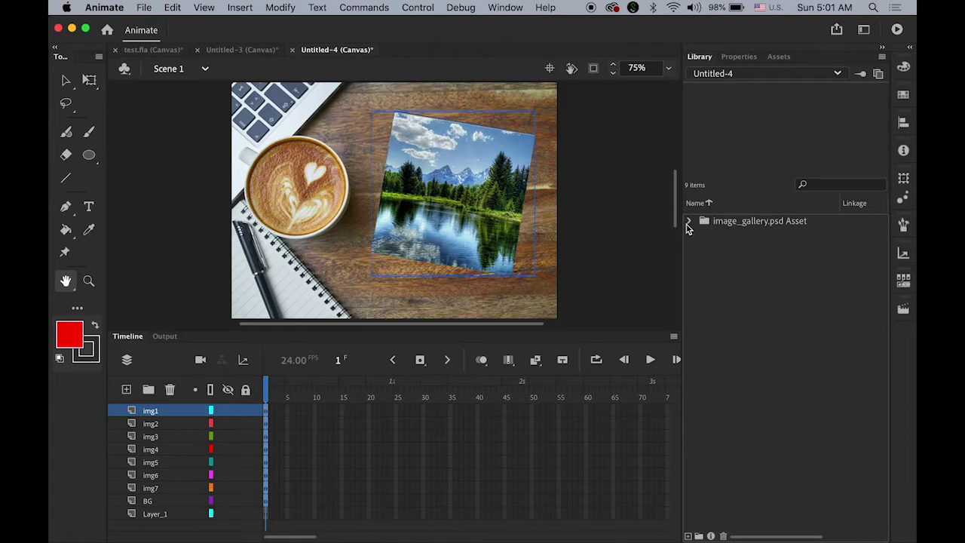
{"action": "left_click", "coordinate": [689, 225]}
{"action": "left_click", "coordinate": [690, 221]}
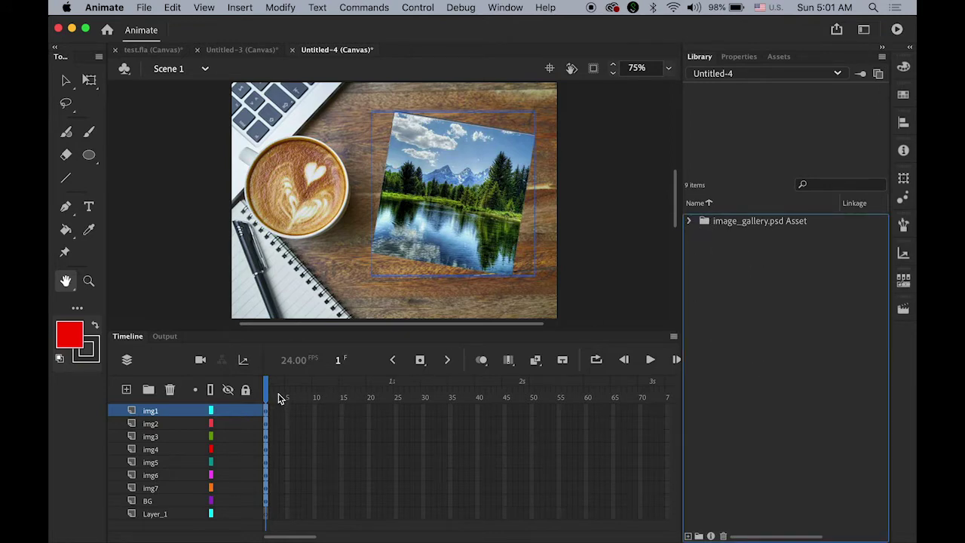
Delete the empty Layer_1 from the timeline and switch to the Selection tool
{"action": "left_click", "coordinate": [154, 515]}
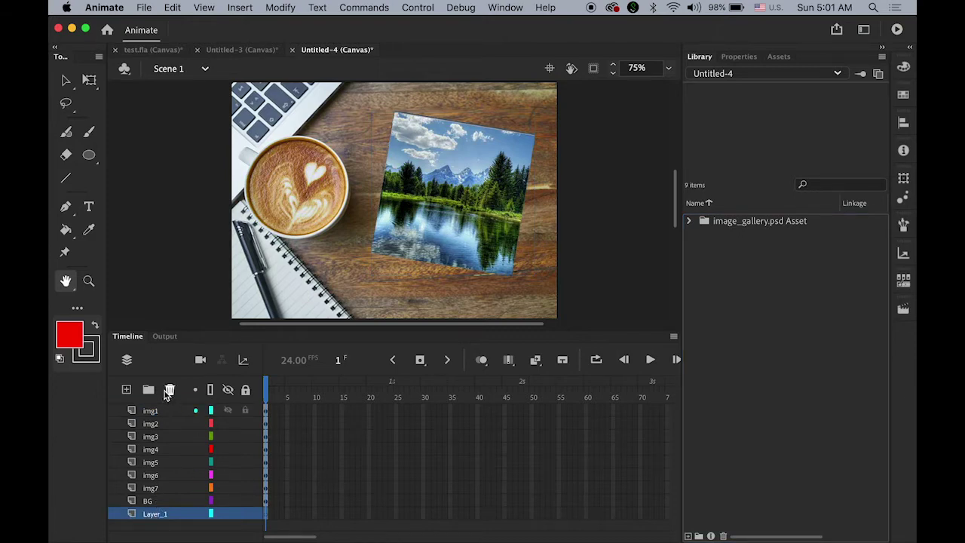
{"action": "left_click", "coordinate": [171, 390]}
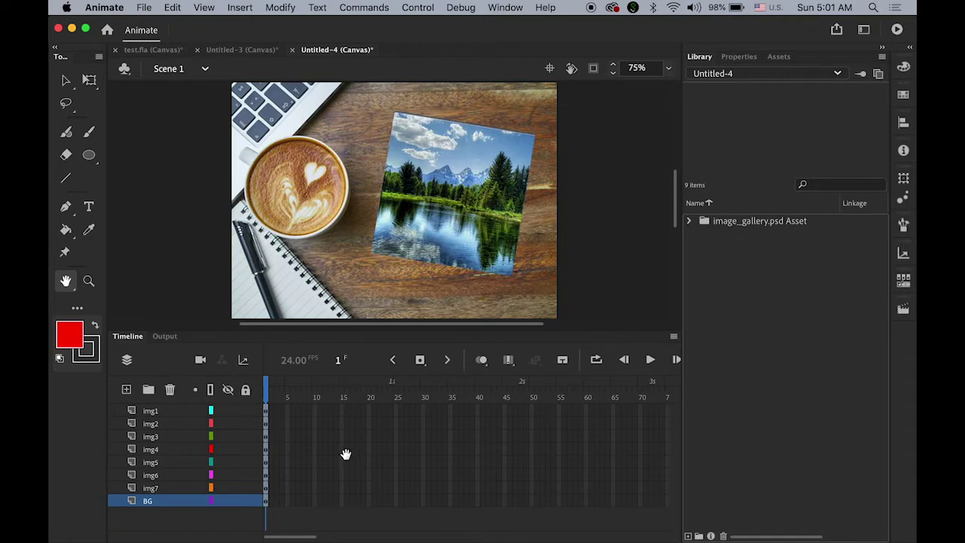
{"action": "left_click", "coordinate": [66, 81]}
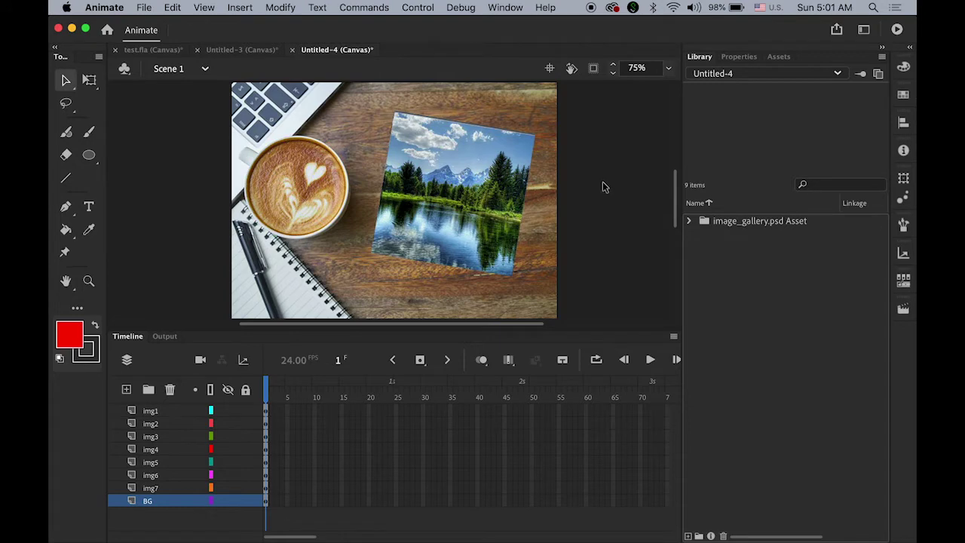
Set the document's frame rate to 10 fps
{"action": "left_click", "coordinate": [739, 57]}
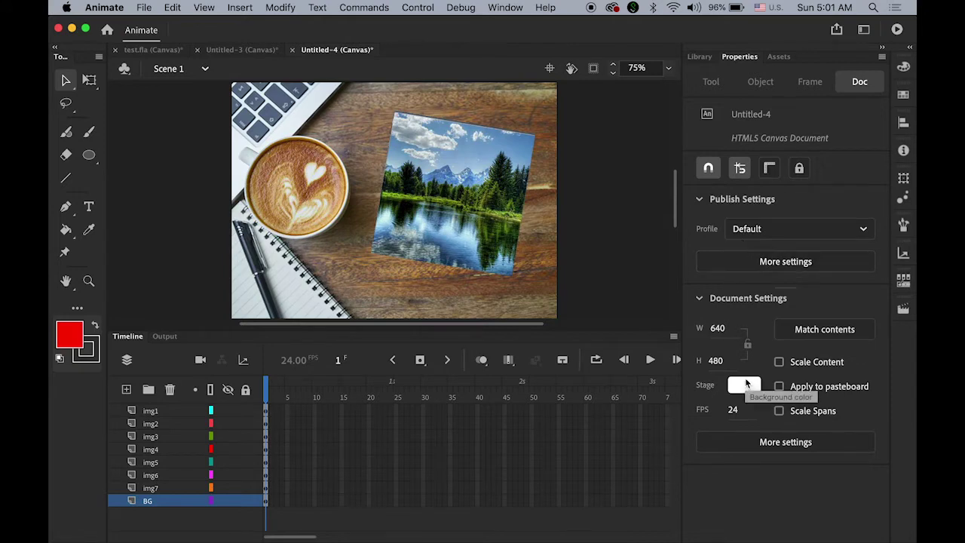
{"action": "left_click", "coordinate": [735, 411]}
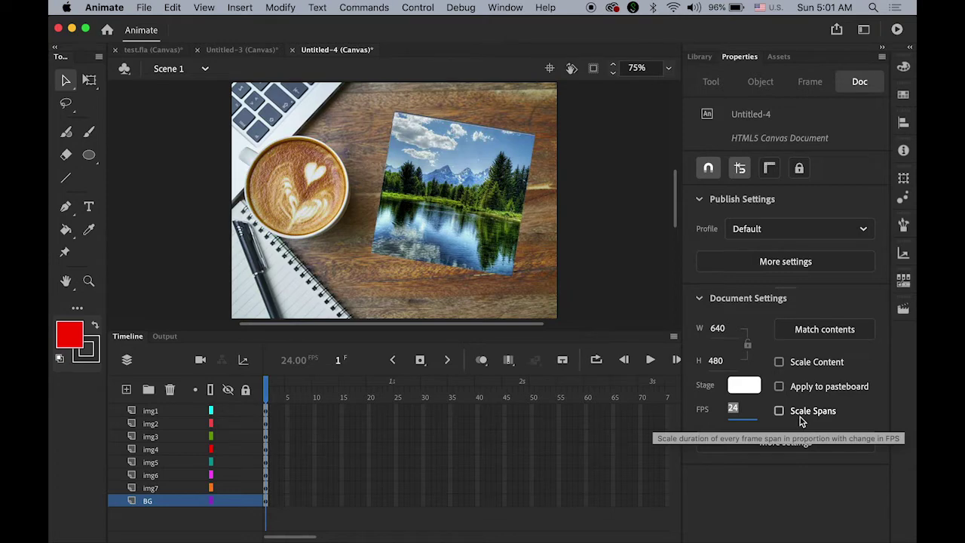
{"action": "type", "text": "10"}
{"action": "key", "text": "Return"}
Create classic tweens on layers img1 to img7 and insert keyframes on them at frame 10
{"action": "left_click", "coordinate": [266, 489]}
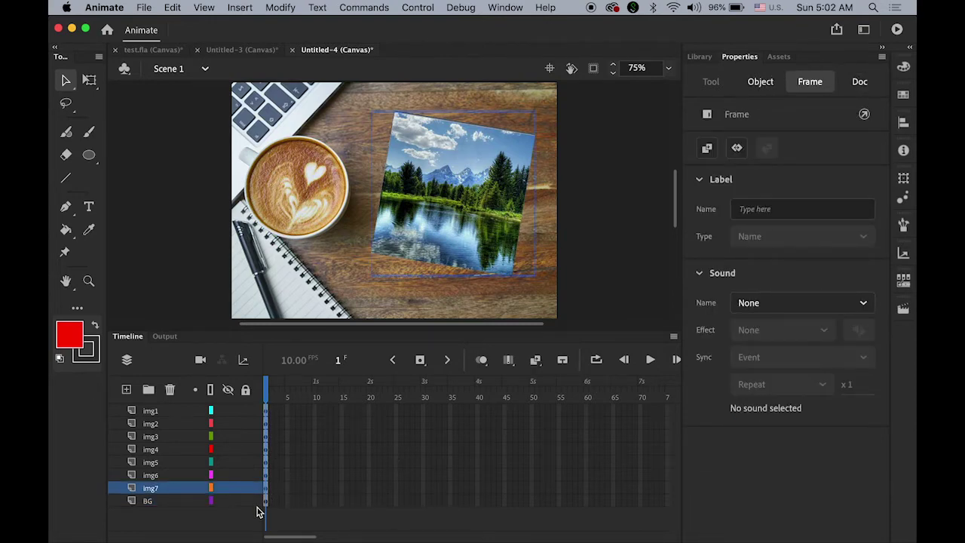
{"action": "left_click", "coordinate": [242, 9]}
{"action": "left_click", "coordinate": [276, 48]}
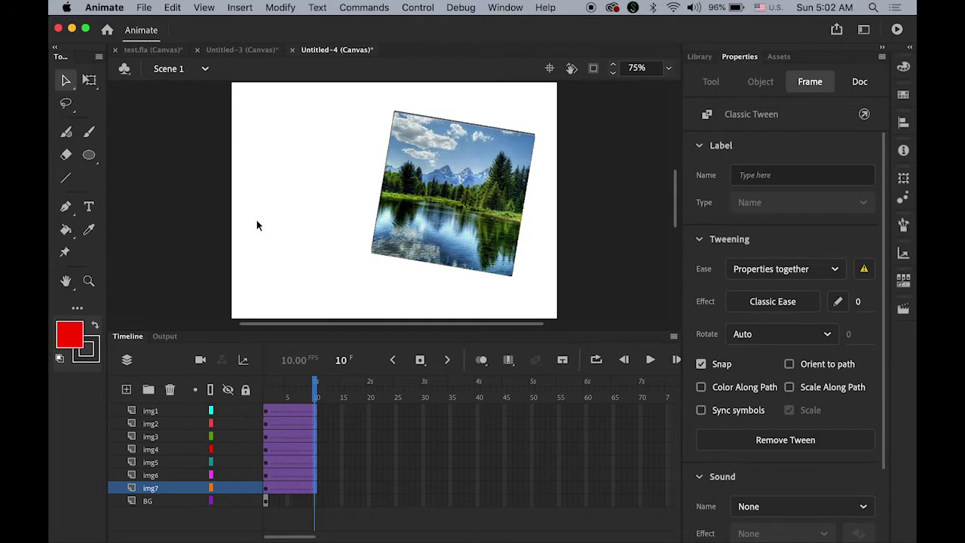
{"action": "left_click", "coordinate": [421, 360]}
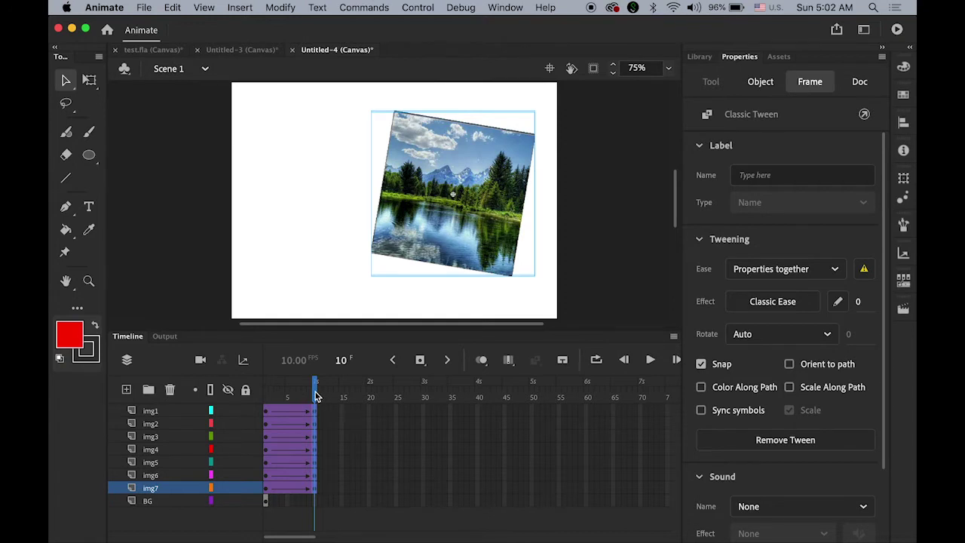
Set the alpha of all seven images, img1 to img7, to 0% at frame 1
{"action": "left_click_drag", "start_coordinate": [316, 396], "coordinate": [266, 396]}
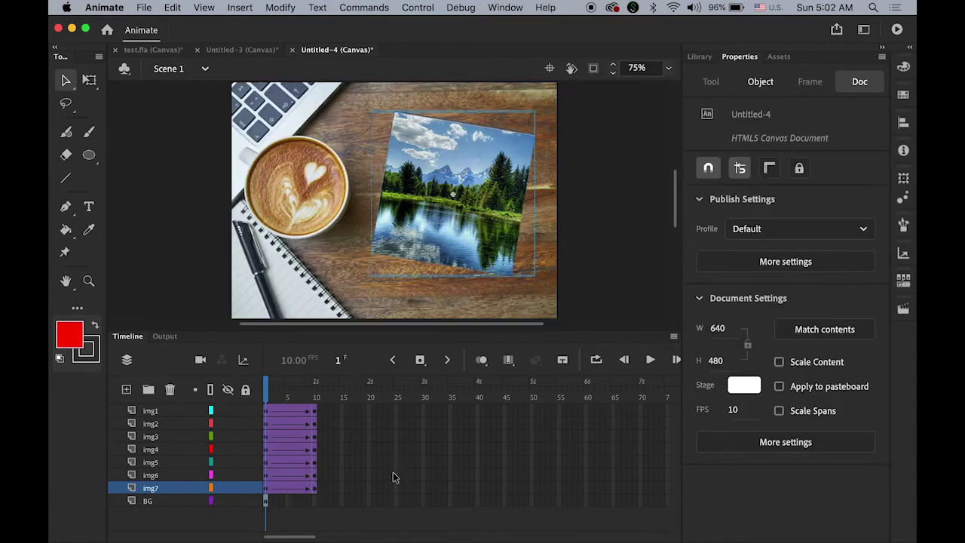
{"action": "left_click", "coordinate": [267, 413]}
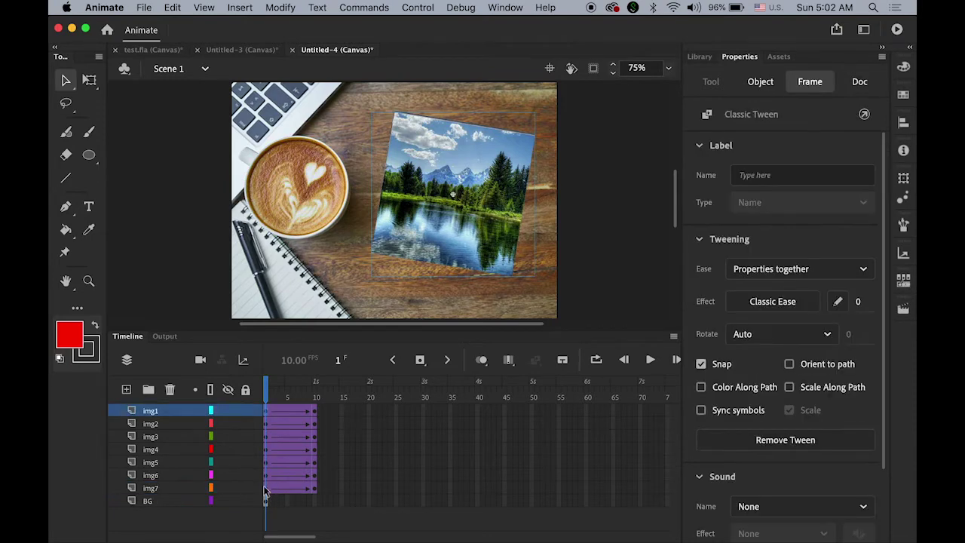
{"action": "left_click", "coordinate": [269, 490]}
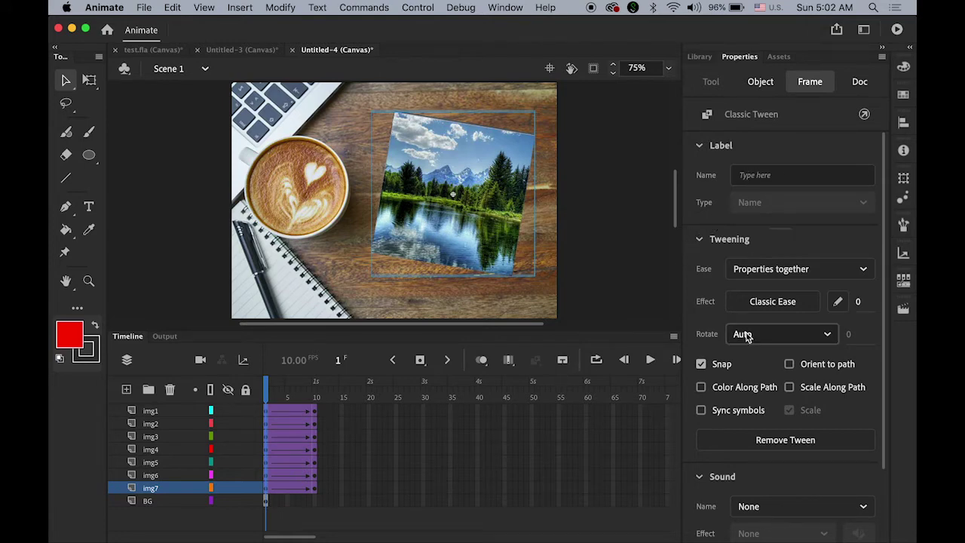
{"action": "left_click", "coordinate": [477, 250]}
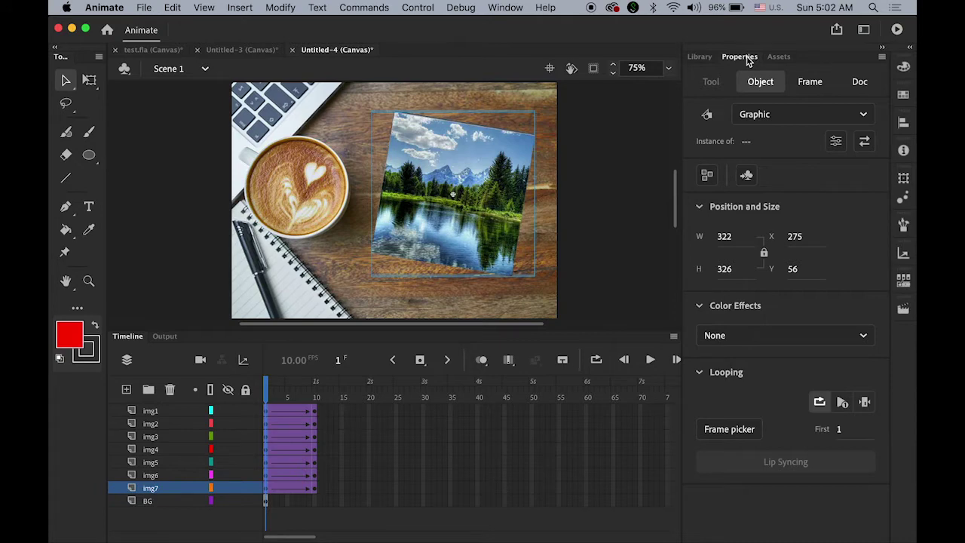
{"action": "left_click", "coordinate": [842, 339]}
{"action": "left_click", "coordinate": [779, 448]}
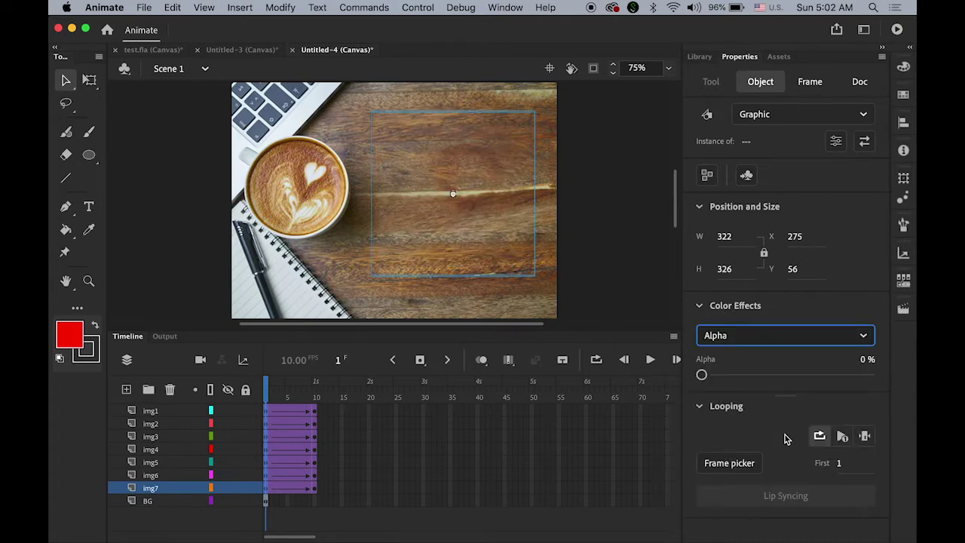
Play back the fade-in across frames 1 to 10 and return to frame 1
{"action": "left_click_drag", "start_coordinate": [270, 388], "coordinate": [315, 399]}
{"action": "key", "text": "Return"}
{"action": "key", "text": "Return"}
{"action": "key", "text": "Return"}
{"action": "left_click", "coordinate": [267, 397]}
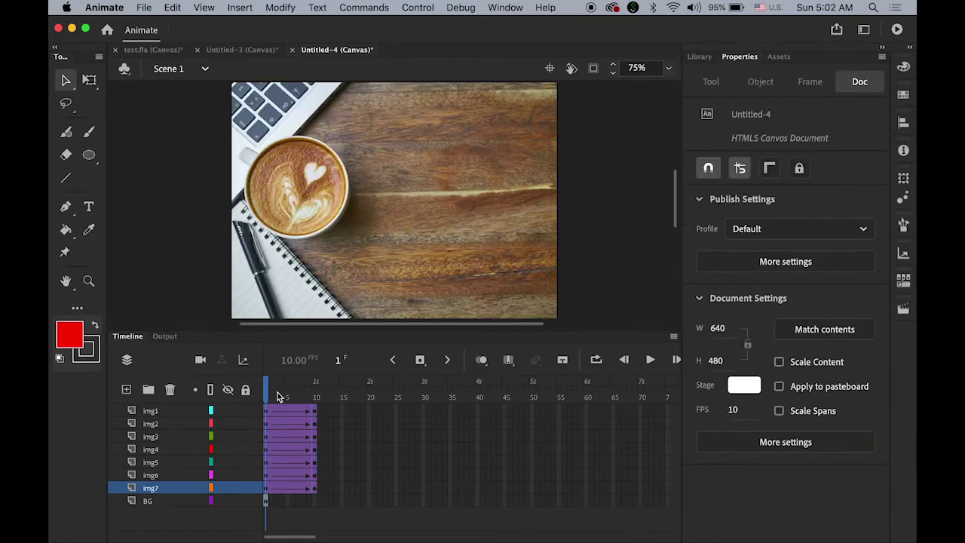
Move the img6 layer's tween span onto the img7 layer at frames 11 to 20
{"action": "left_click", "coordinate": [149, 475]}
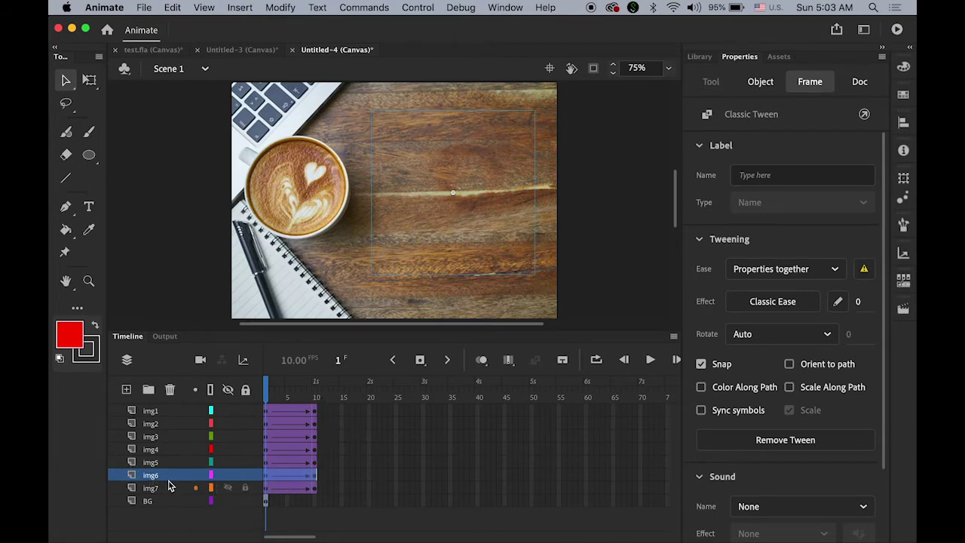
{"action": "left_click", "coordinate": [283, 480]}
{"action": "left_click_drag", "start_coordinate": [282, 480], "coordinate": [336, 483]}
{"action": "left_click_drag", "start_coordinate": [336, 483], "coordinate": [337, 487]}
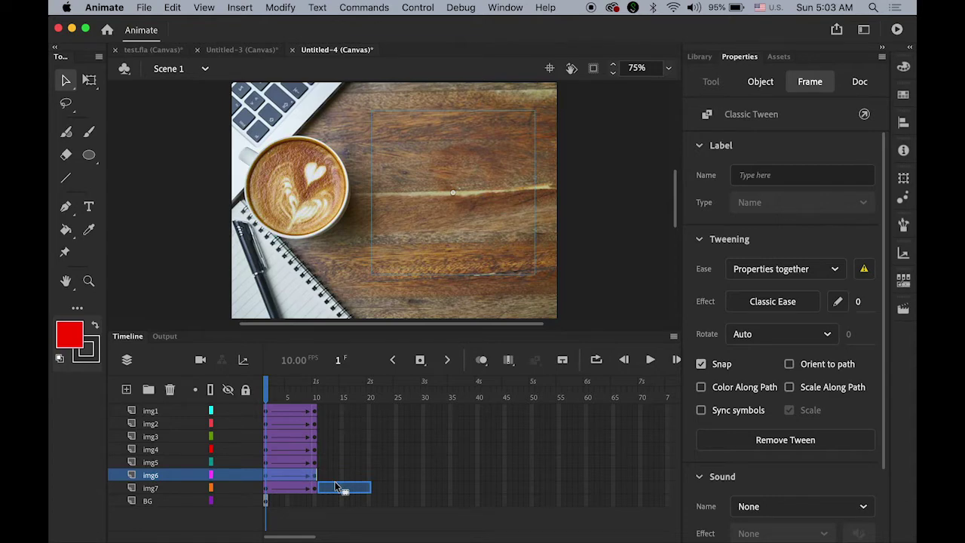
{"action": "left_click_drag", "start_coordinate": [336, 488], "coordinate": [338, 487]}
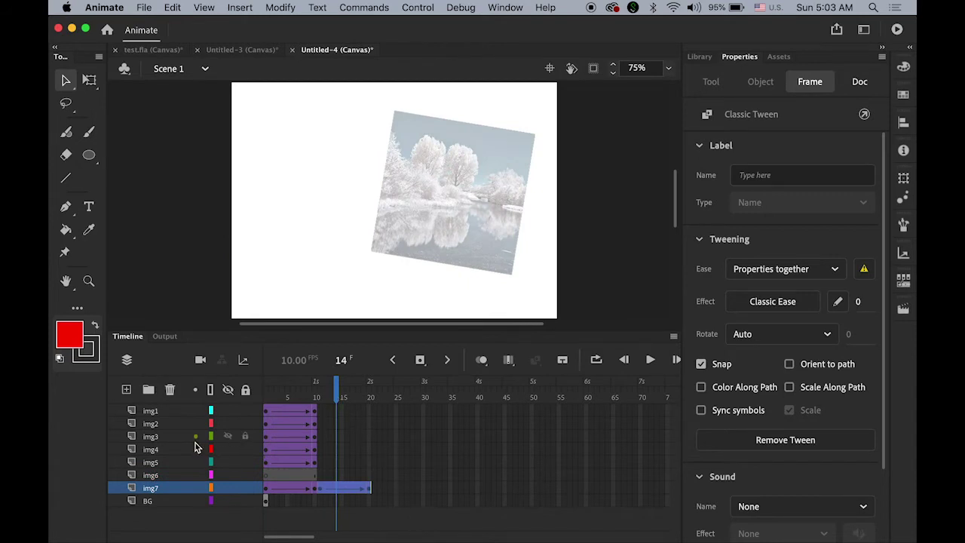
Move the img5, img4 and img3 tween spans onto the img7 layer, one after another, at frames 21–30, 31–40 and 41–50
{"action": "left_click", "coordinate": [154, 464]}
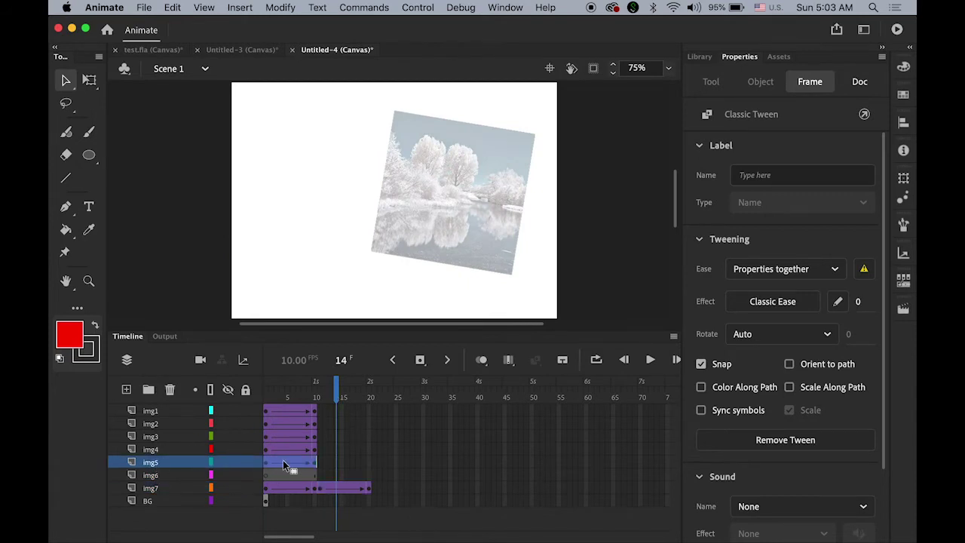
{"action": "left_click_drag", "start_coordinate": [283, 460], "coordinate": [391, 487]}
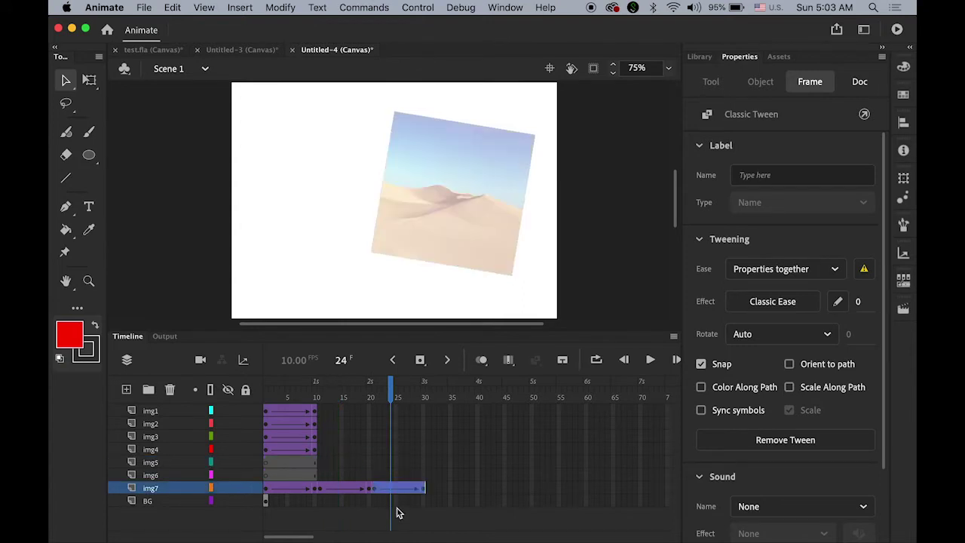
{"action": "left_click", "coordinate": [159, 451]}
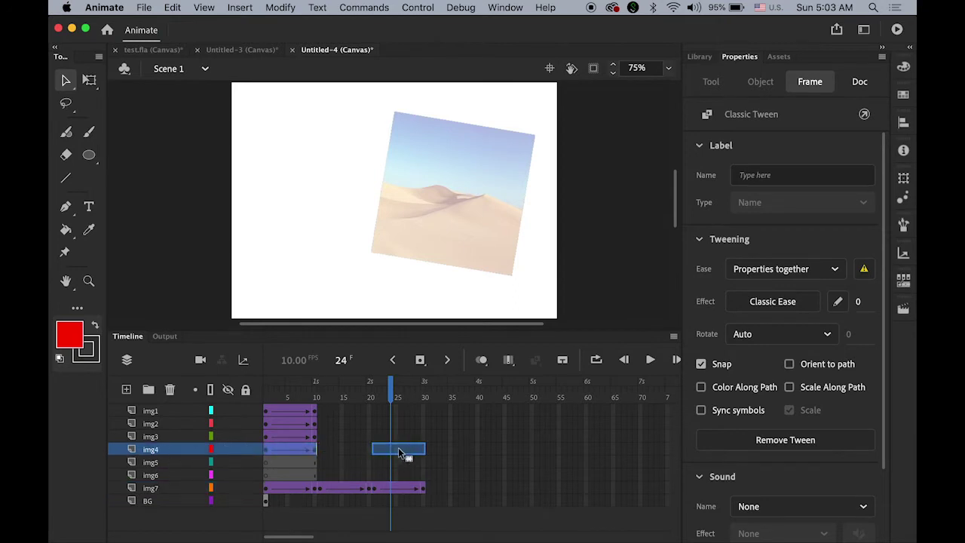
{"action": "left_click_drag", "start_coordinate": [441, 451], "coordinate": [448, 484]}
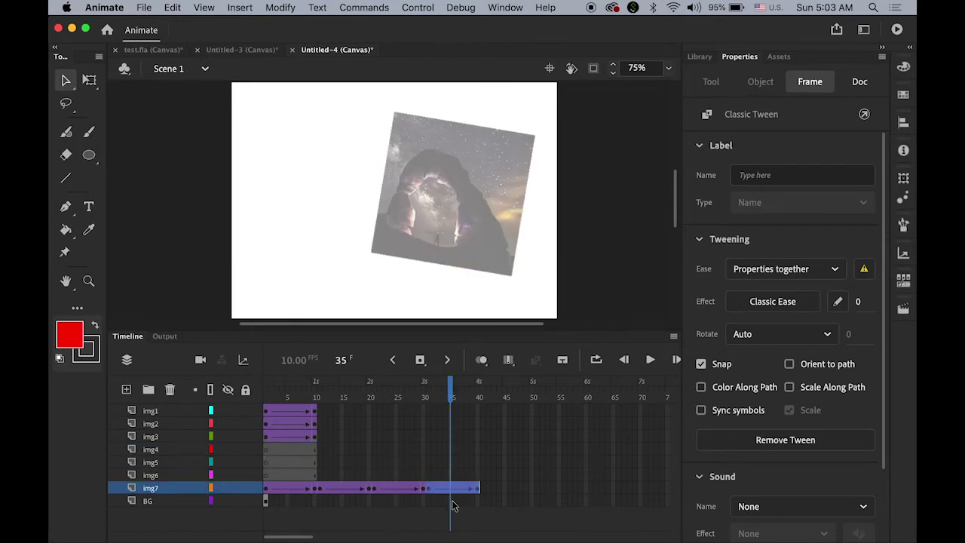
{"action": "left_click", "coordinate": [161, 437]}
{"action": "left_click_drag", "start_coordinate": [288, 437], "coordinate": [505, 488]}
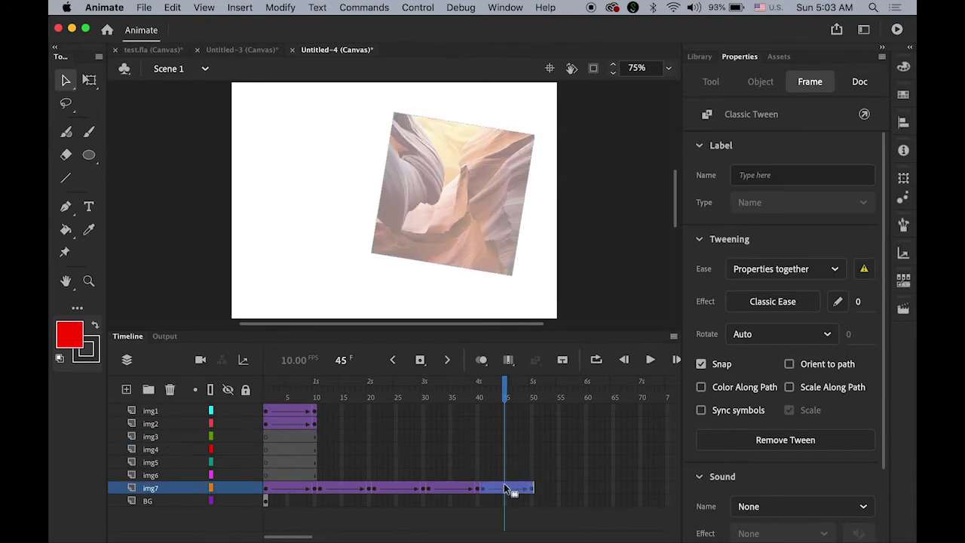
Move the img2 and img1 tween spans onto the img7 layer at frames 51–60 and 61–70, and return to frame 1
{"action": "left_click", "coordinate": [158, 424]}
{"action": "left_click_drag", "start_coordinate": [313, 425], "coordinate": [569, 435]}
{"action": "left_click_drag", "start_coordinate": [562, 487], "coordinate": [561, 483]}
{"action": "left_click", "coordinate": [302, 412]}
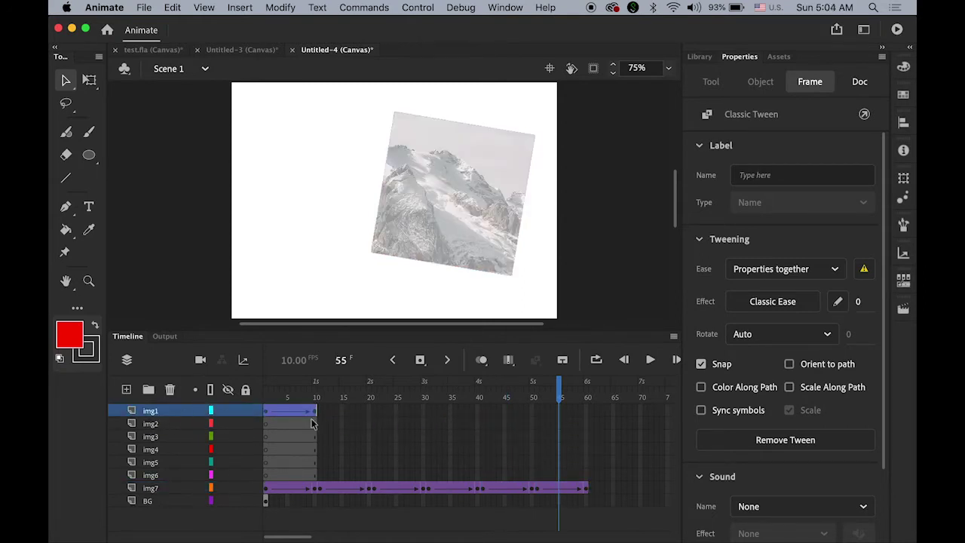
{"action": "left_click_drag", "start_coordinate": [279, 411], "coordinate": [608, 483]}
{"action": "left_click_drag", "start_coordinate": [609, 407], "coordinate": [194, 431]}
Delete the emptied layers img1 through img6 from the timeline
{"action": "left_click", "coordinate": [158, 411]}
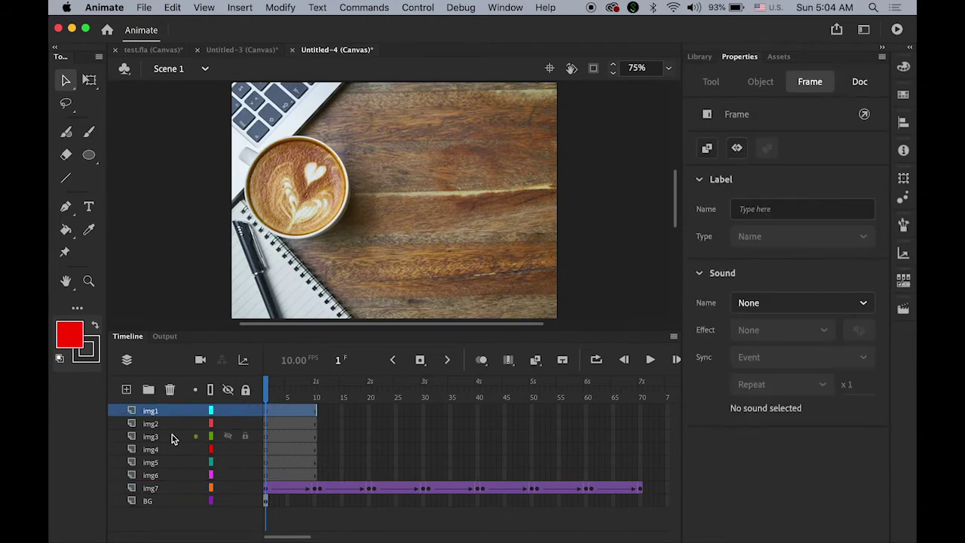
{"action": "left_click", "coordinate": [156, 476], "text": "shift"}
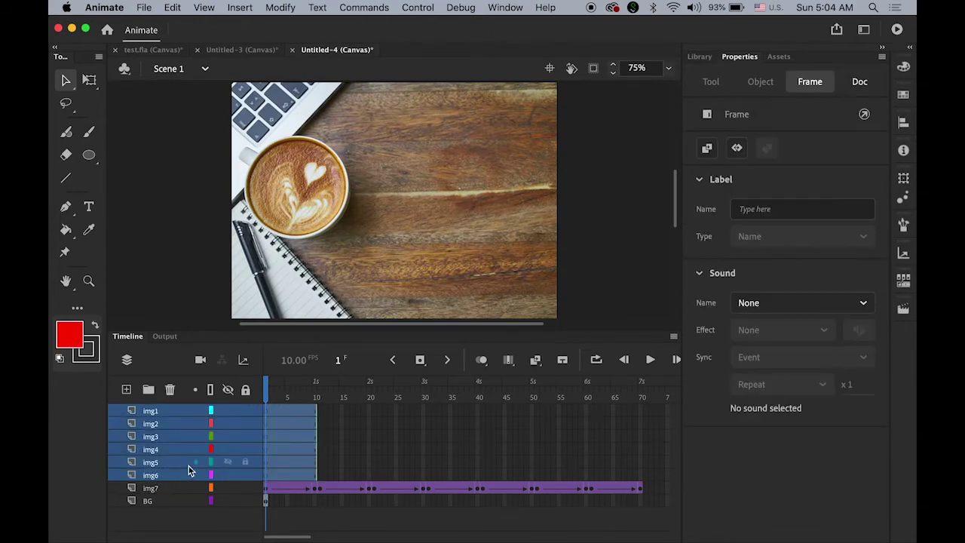
{"action": "left_click", "coordinate": [170, 391]}
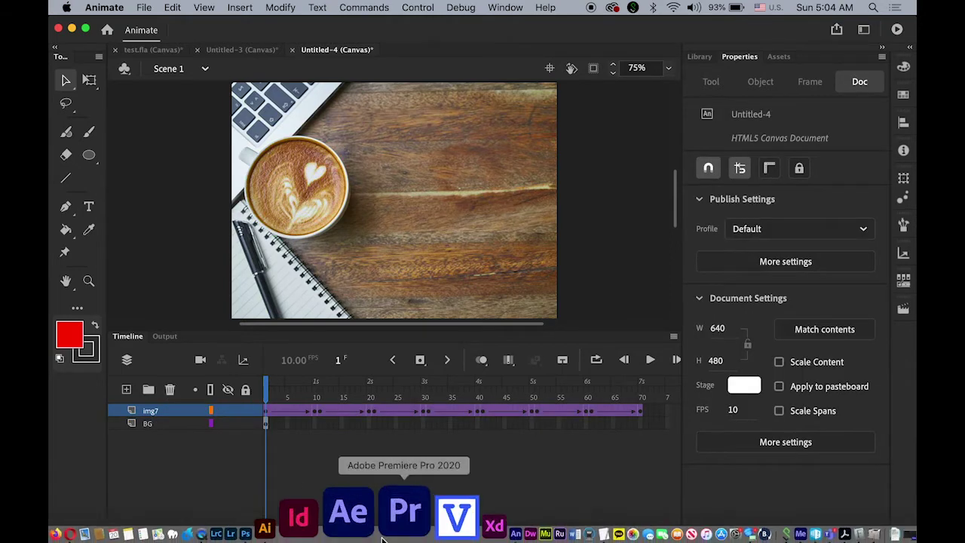
Rename the img7 layer as images
{"action": "double_click", "coordinate": [151, 410]}
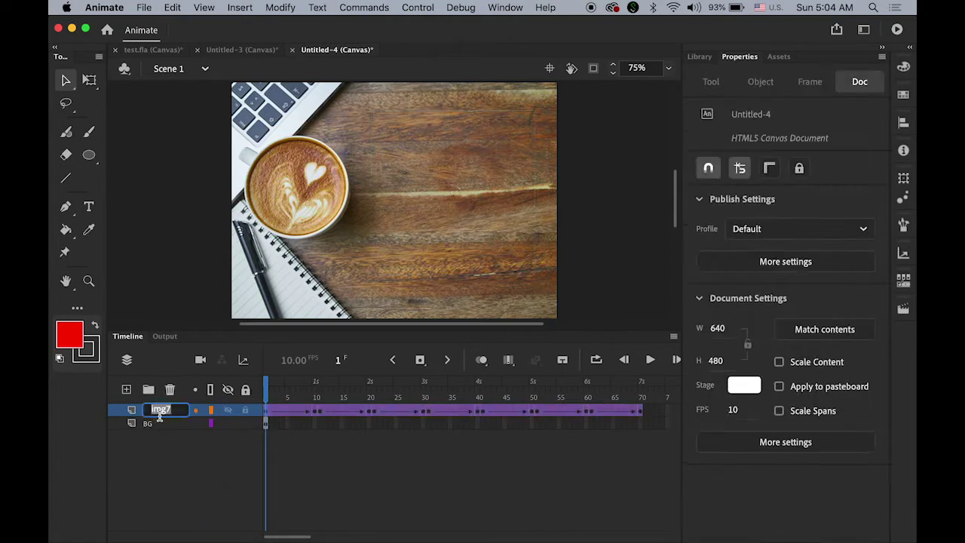
{"action": "type", "text": "i"}
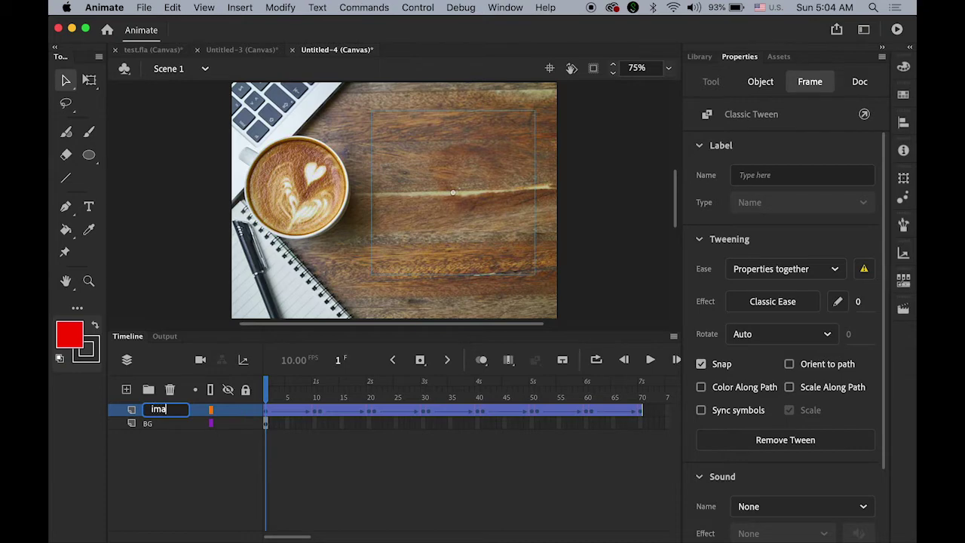
{"action": "key", "text": "Return"}
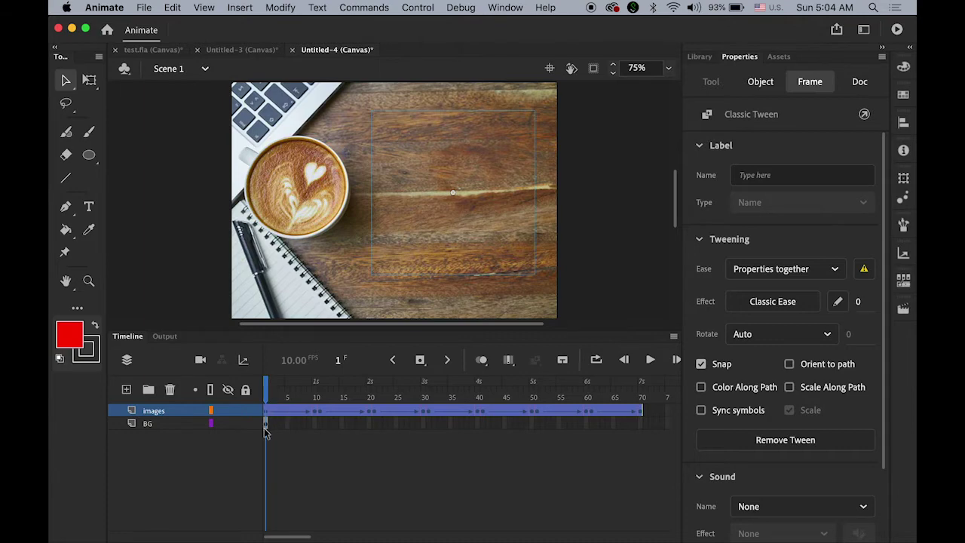
Extend the BG layer to frame 70 by inserting a frame there, and return the playhead to frame 1
{"action": "left_click", "coordinate": [147, 428]}
{"action": "left_click", "coordinate": [148, 428]}
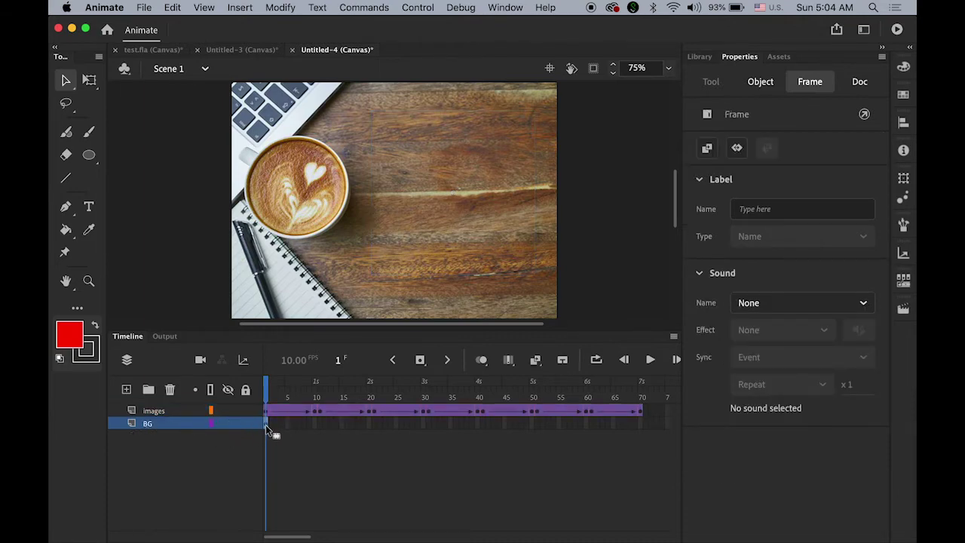
{"action": "left_click_drag", "start_coordinate": [266, 424], "coordinate": [479, 417]}
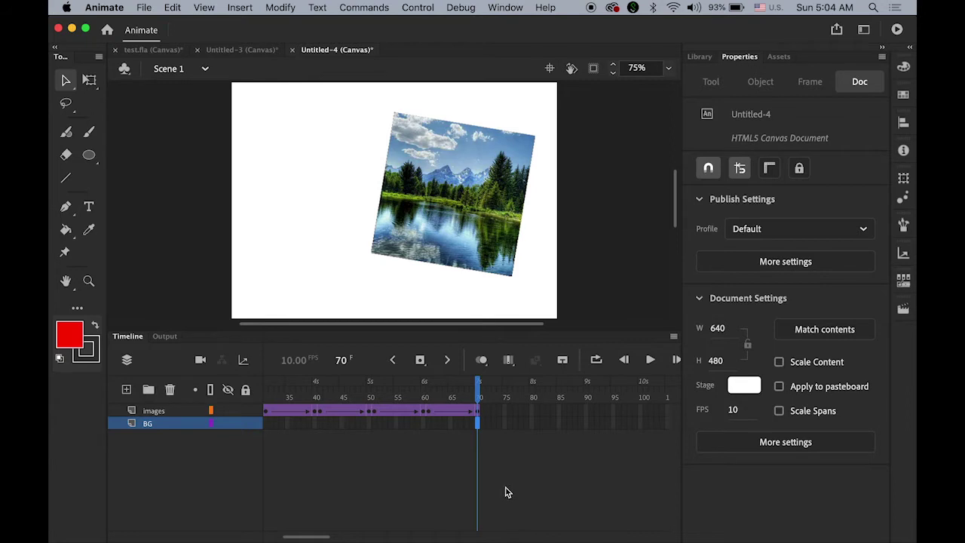
{"action": "left_click", "coordinate": [241, 7]}
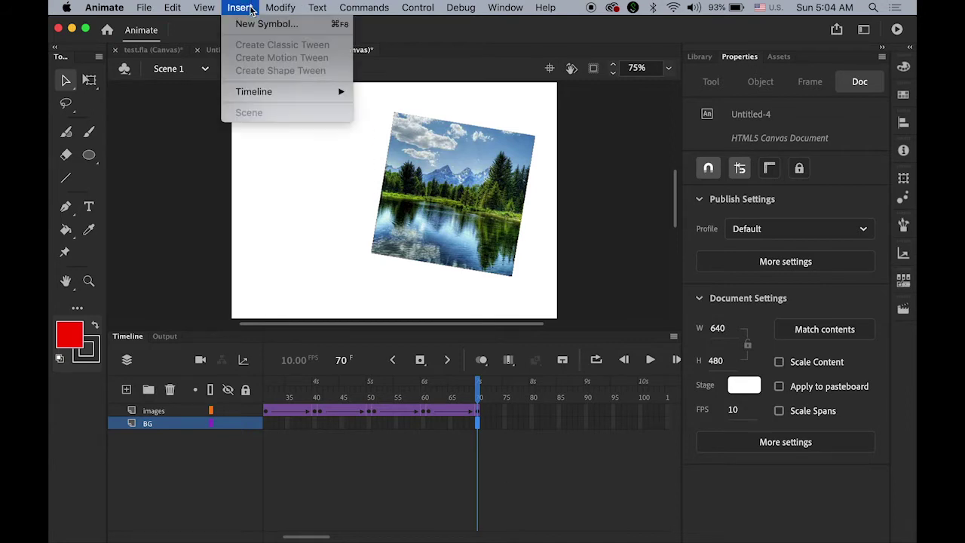
{"action": "mouse_move", "coordinate": [275, 94]}
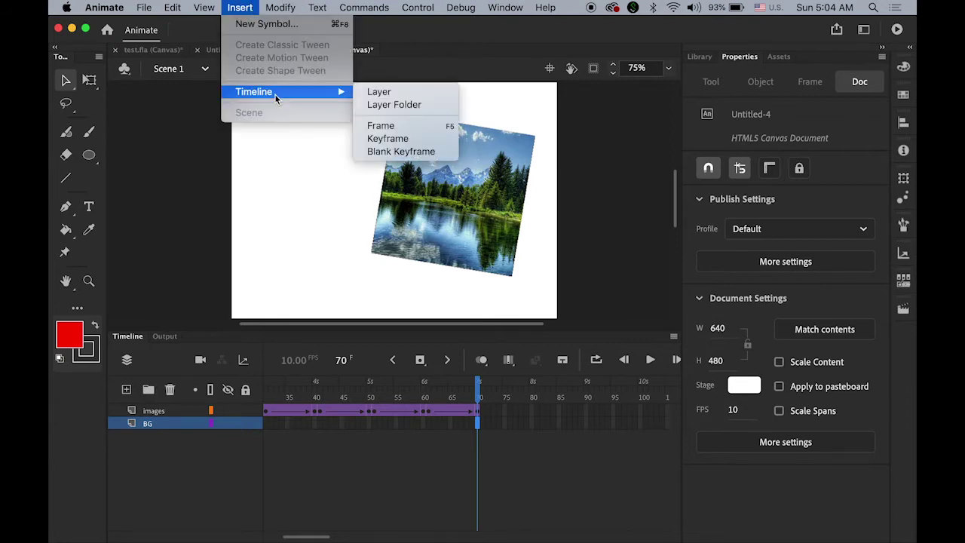
{"action": "left_click", "coordinate": [402, 127]}
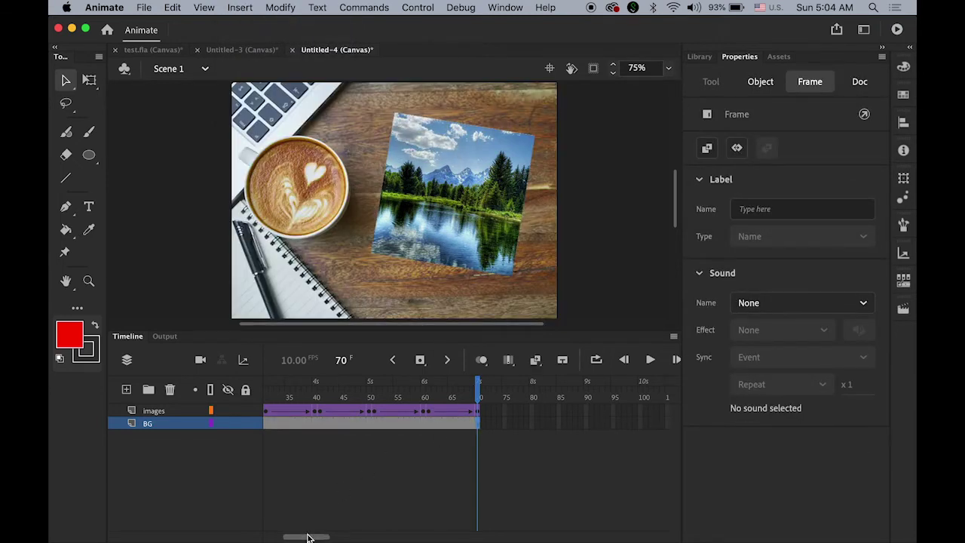
{"action": "left_click_drag", "start_coordinate": [308, 536], "coordinate": [261, 536]}
{"action": "left_click_drag", "start_coordinate": [643, 397], "coordinate": [265, 398]}
{"action": "left_click", "coordinate": [520, 474]}
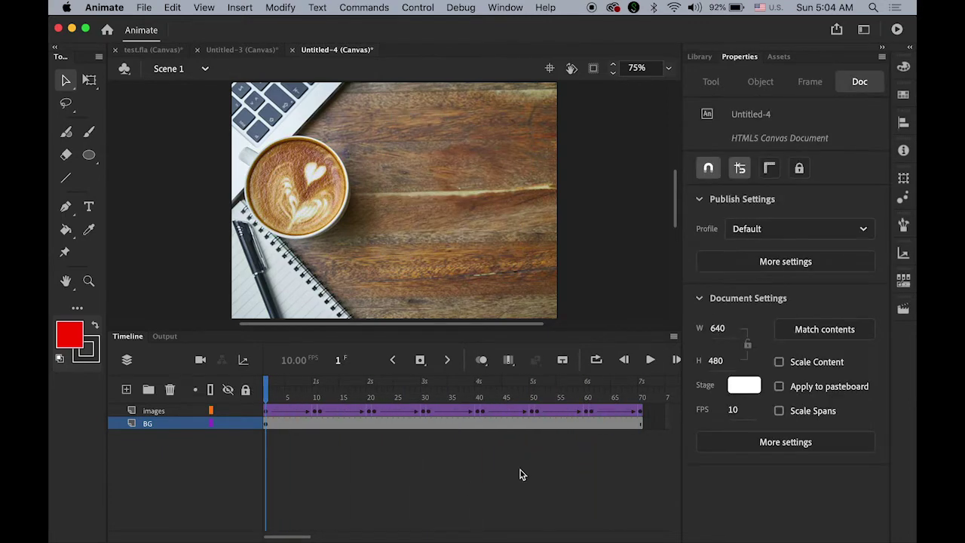
Set the document's frame rate to 24 FPS
{"action": "left_click", "coordinate": [735, 410]}
{"action": "type", "text": "24"}
{"action": "key", "text": "Return"}
{"action": "mouse_move", "coordinate": [266, 389]}
{"action": "left_mouse_down"}
{"action": "mouse_move", "coordinate": [586, 392]}
{"action": "mouse_move", "coordinate": [265, 390]}
{"action": "left_mouse_up"}
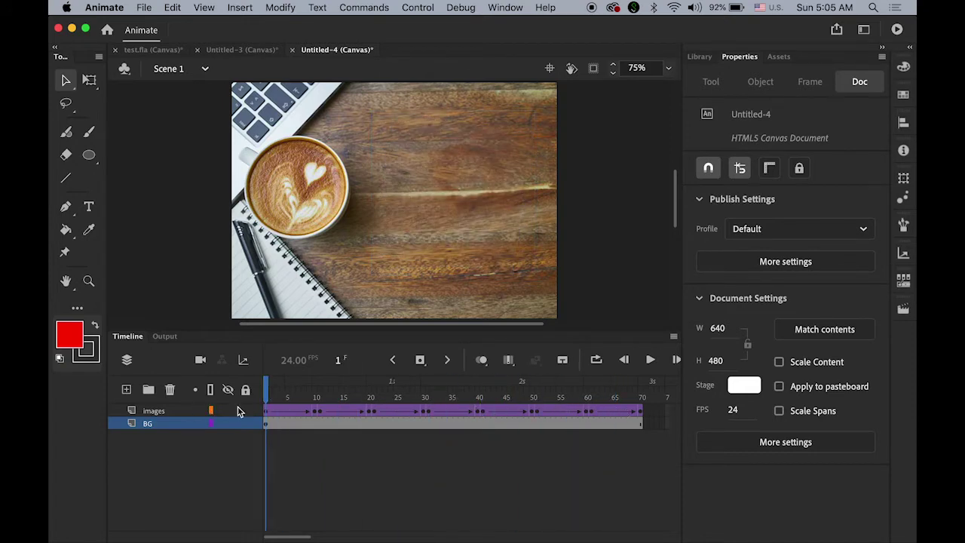
Add a new layer above the images layer and name it frame
{"action": "left_click", "coordinate": [138, 411]}
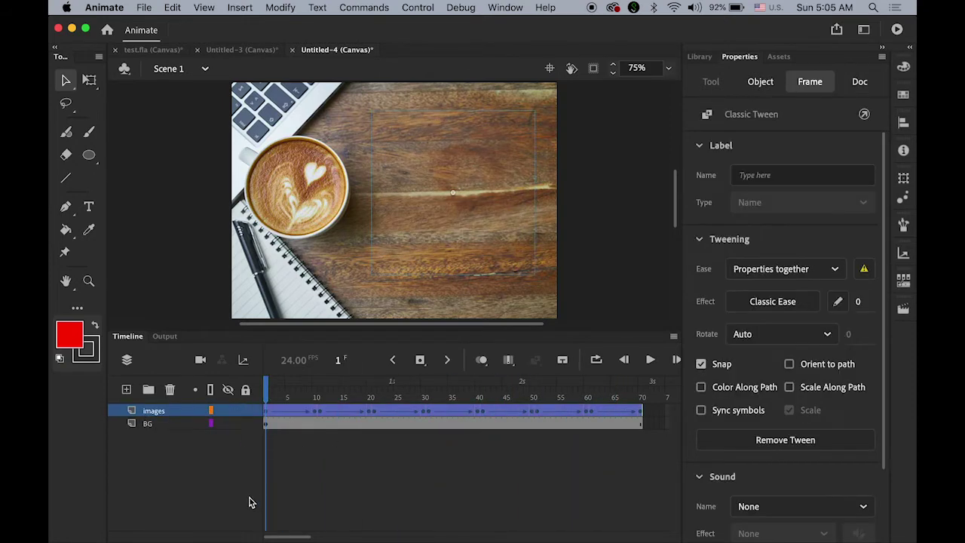
{"action": "left_click", "coordinate": [126, 390]}
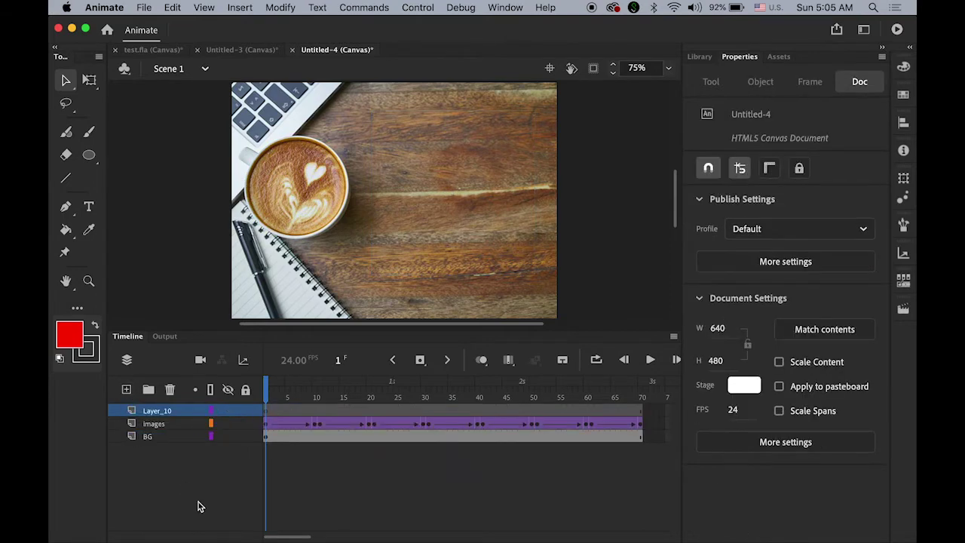
{"action": "left_click", "coordinate": [160, 413]}
{"action": "double_click", "coordinate": [161, 412]}
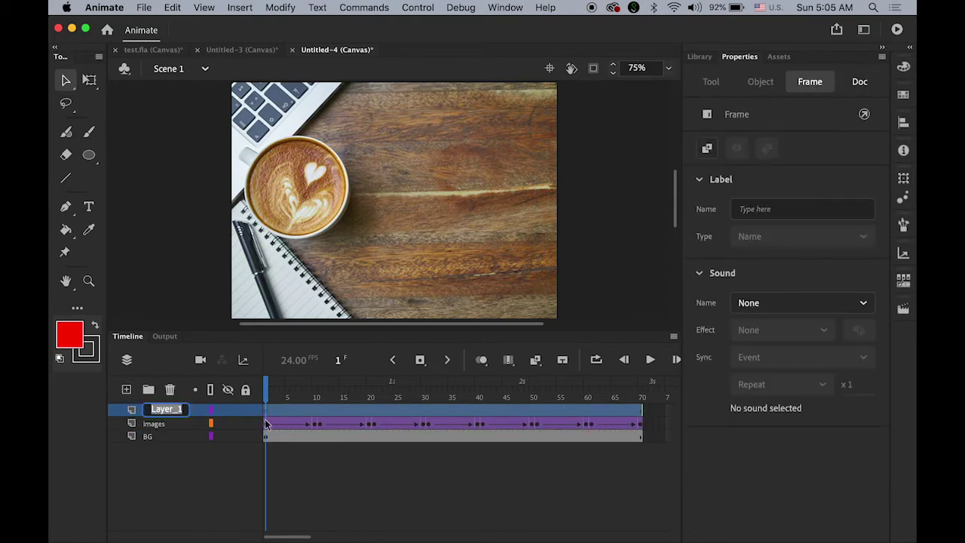
{"action": "type", "text": "frame"}
{"action": "key", "text": "Return"}
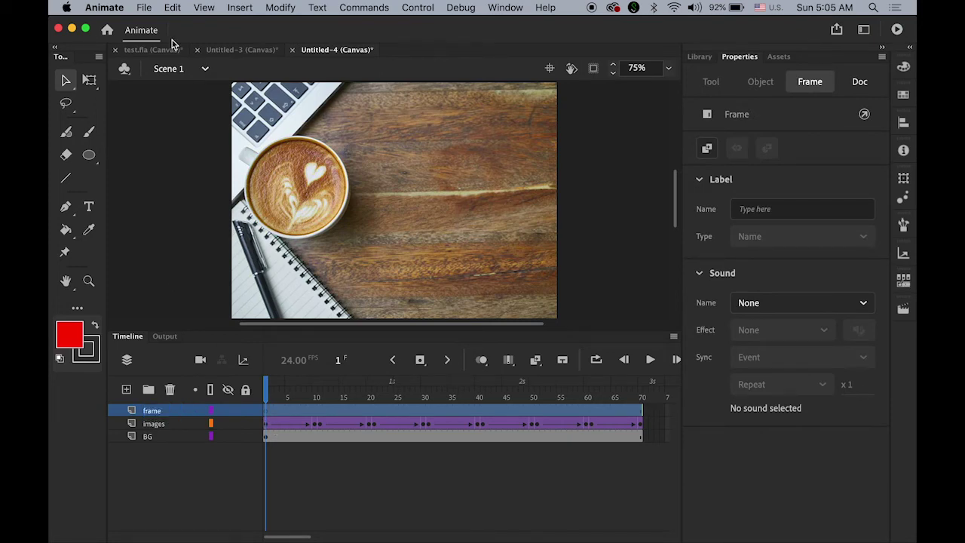
Import frame.png from the gallery folder to the stage on the frame layer
{"action": "left_click", "coordinate": [143, 7]}
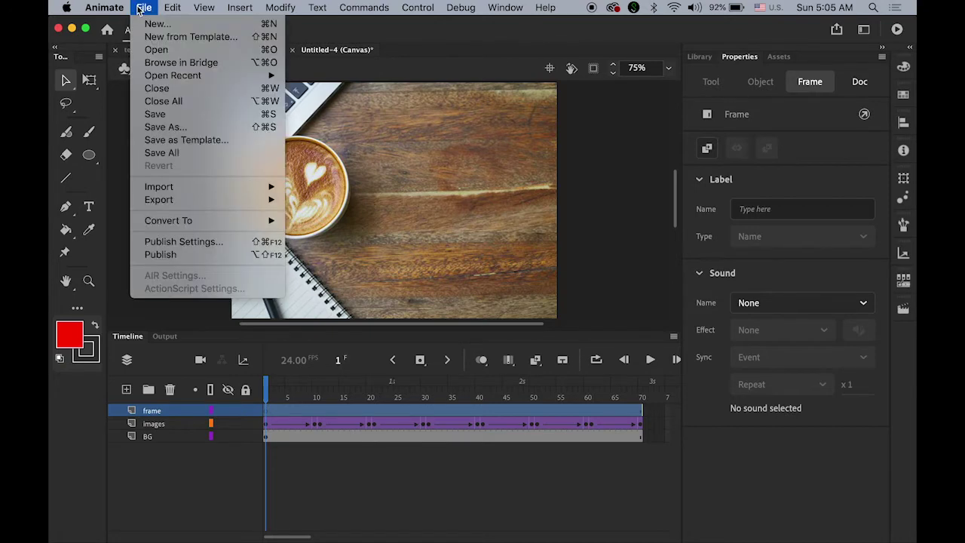
{"action": "mouse_move", "coordinate": [237, 189]}
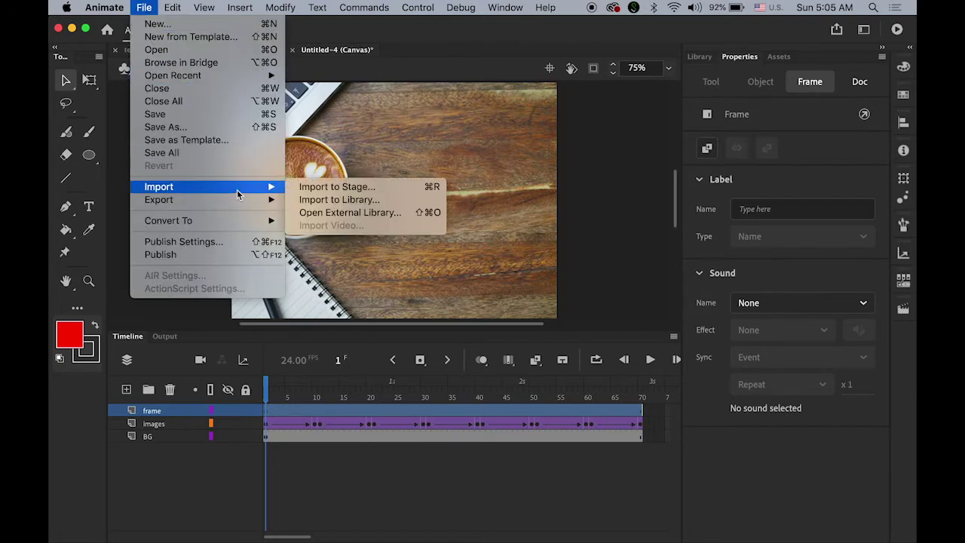
{"action": "left_click", "coordinate": [339, 189]}
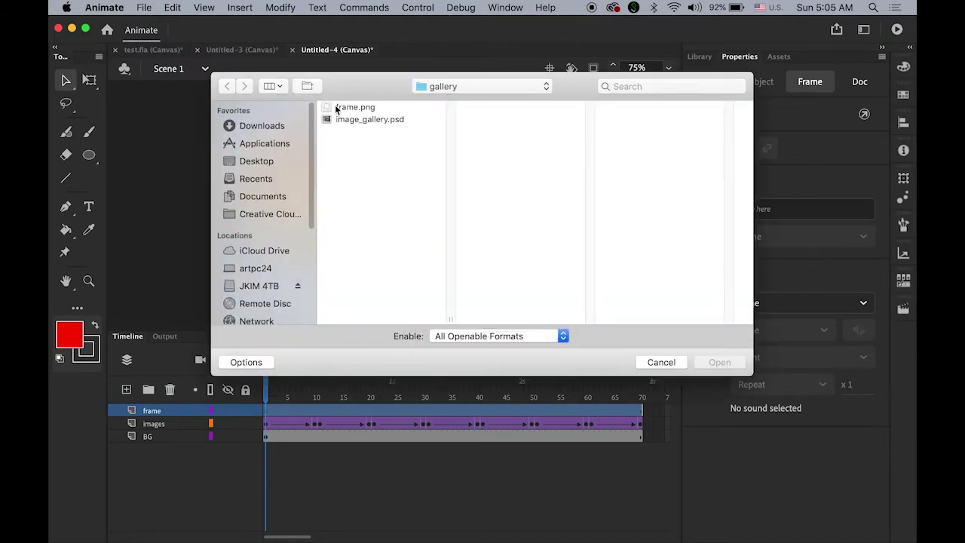
{"action": "left_click", "coordinate": [355, 107]}
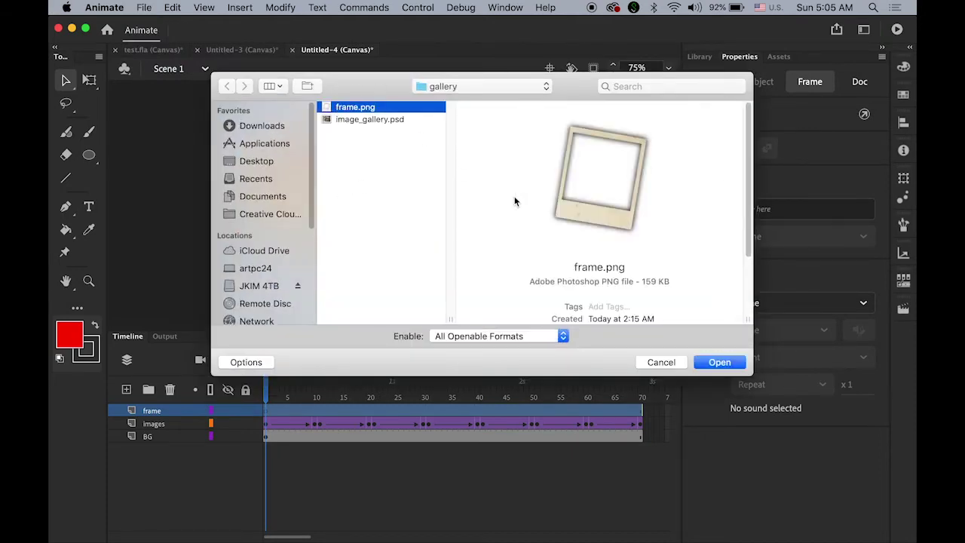
{"action": "left_click", "coordinate": [720, 362]}
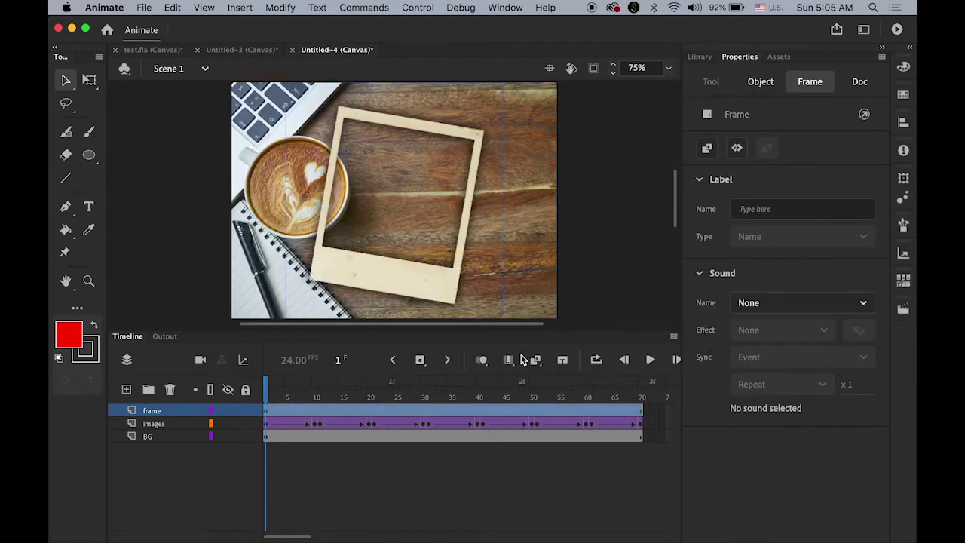
At frame 10, move the polaroid frame bitmap over the beach image so it sits at X 215, Y 0
{"action": "left_click_drag", "start_coordinate": [268, 395], "coordinate": [317, 394]}
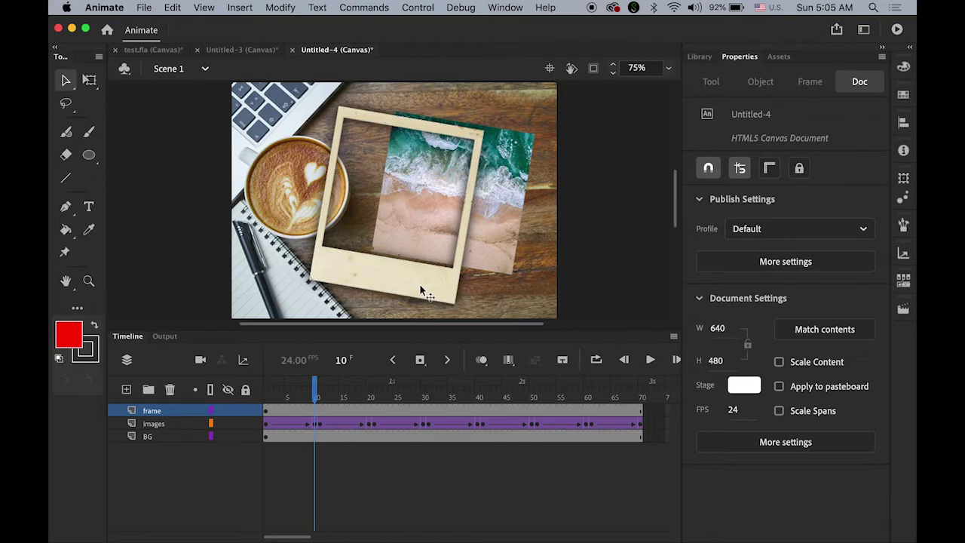
{"action": "left_click_drag", "start_coordinate": [421, 288], "coordinate": [477, 285]}
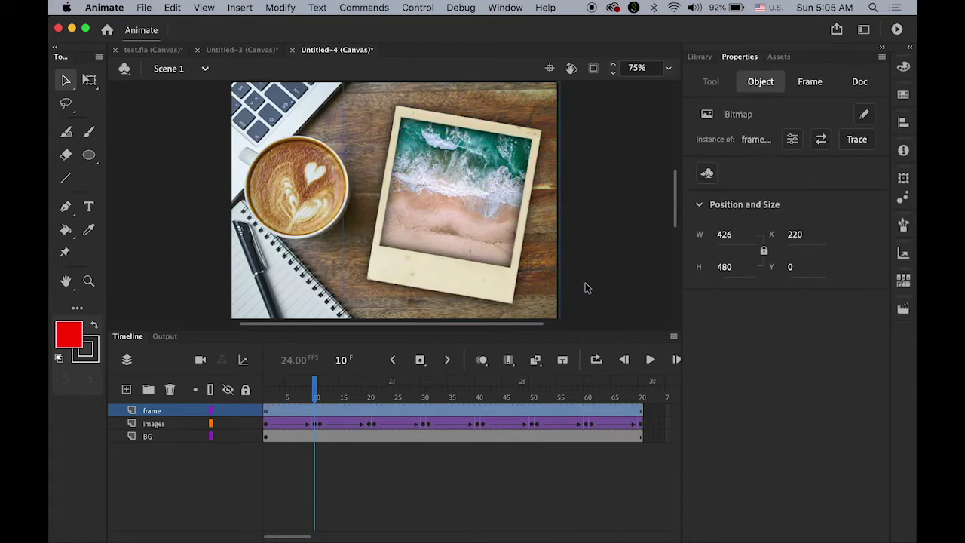
{"action": "key", "text": "Left"}
{"action": "key", "text": "Left"}
{"action": "key", "text": "Left"}
{"action": "key", "text": "Left"}
{"action": "key", "text": "Left"}
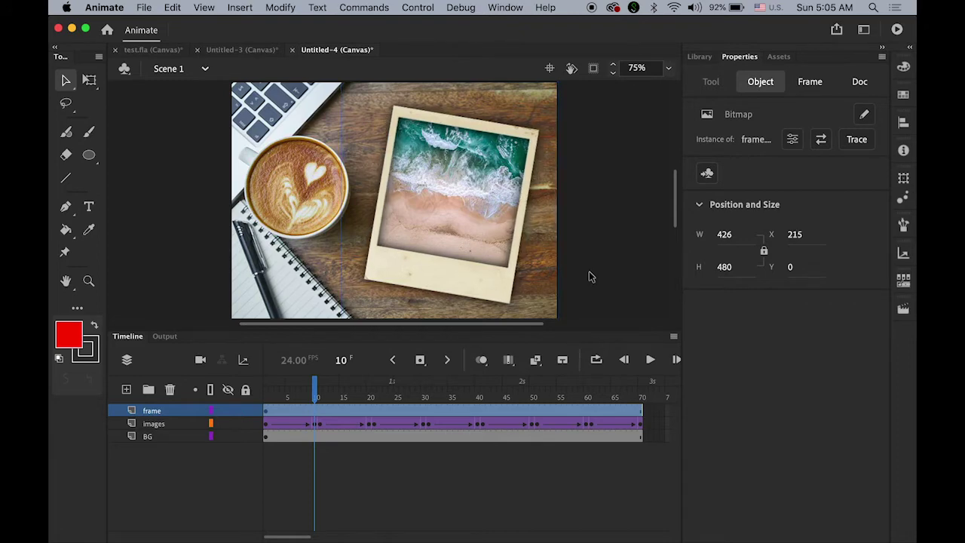
{"action": "left_click", "coordinate": [600, 259]}
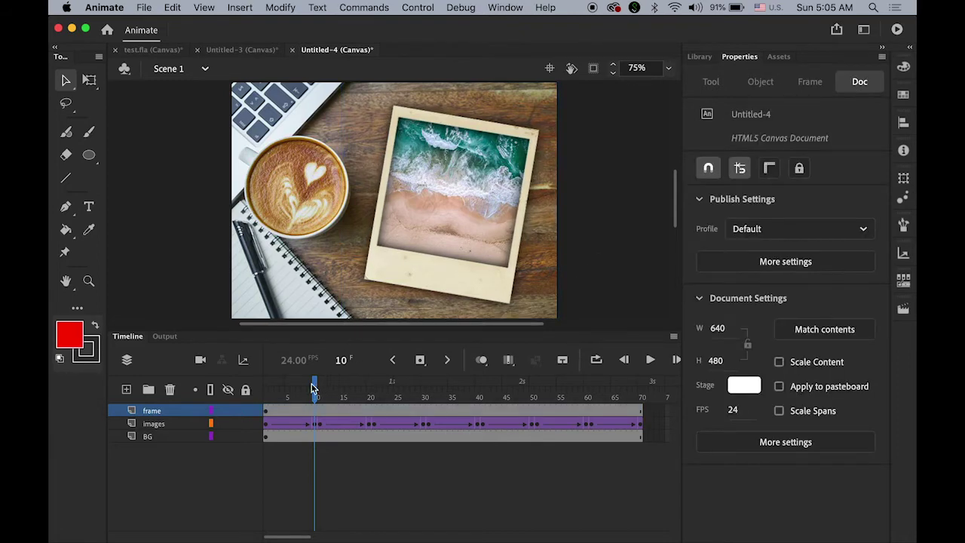
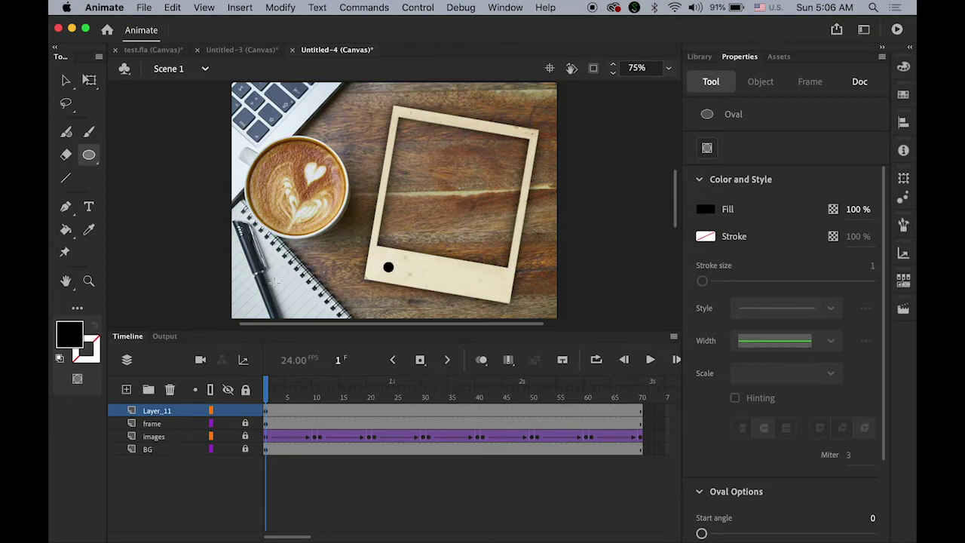
Convert the black circle on the polaroid frame's lower border into a Button symbol named button
{"action": "left_click", "coordinate": [65, 80]}
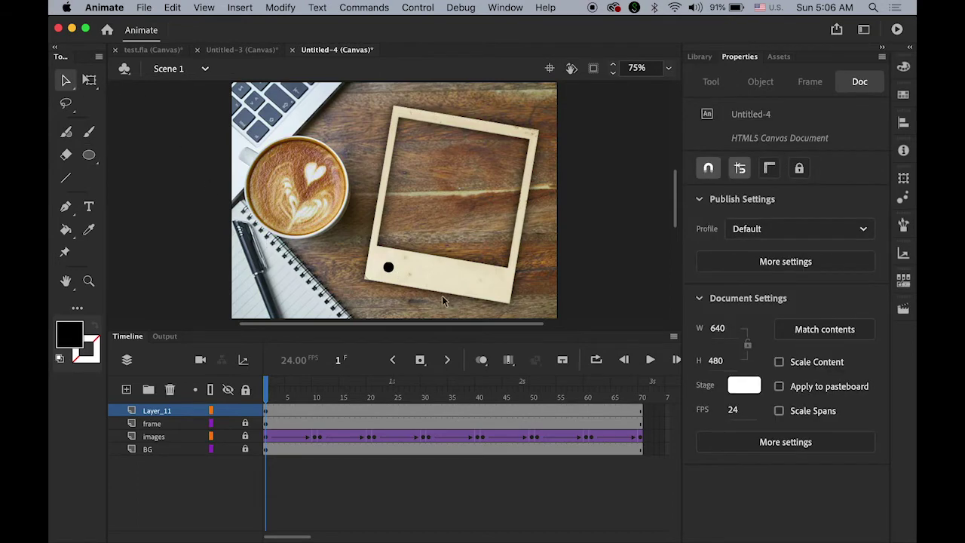
{"action": "left_click", "coordinate": [388, 267]}
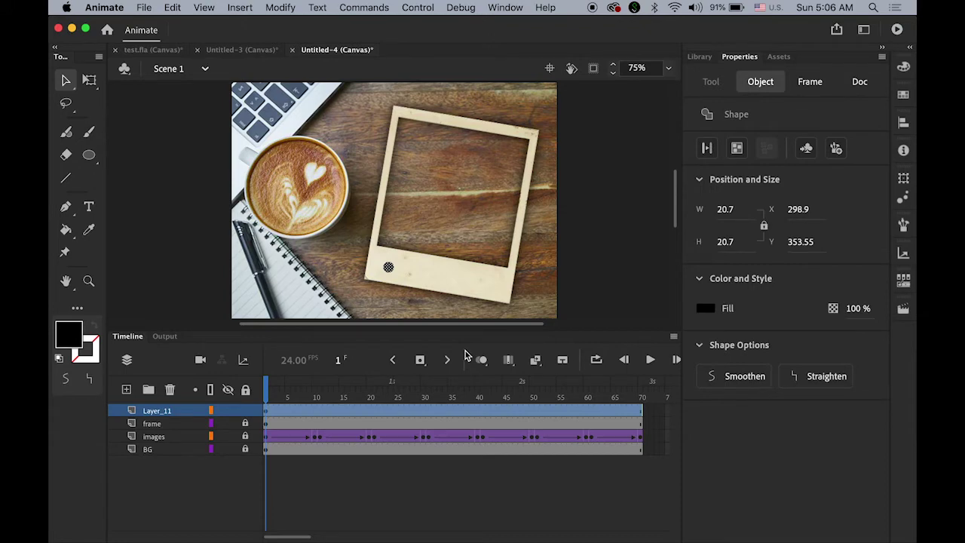
{"action": "left_click", "coordinate": [246, 10]}
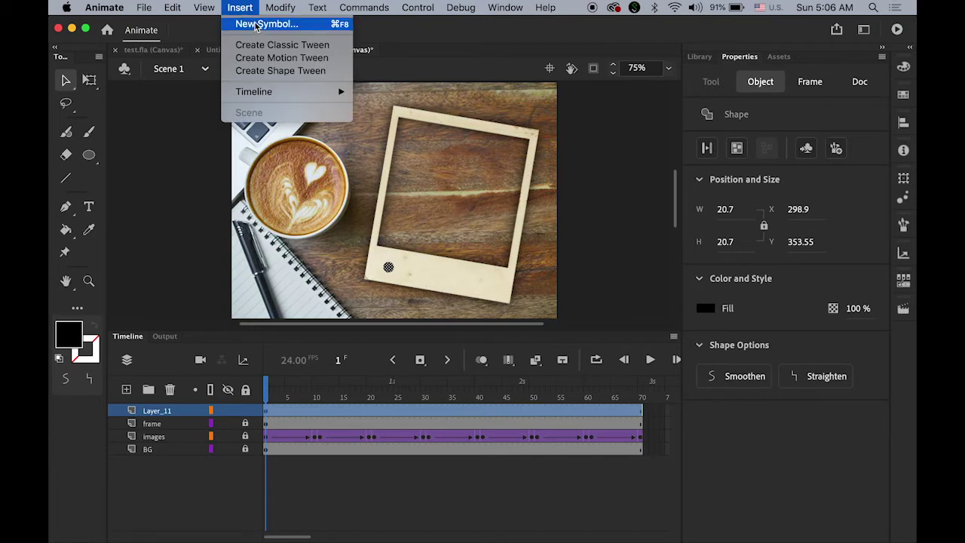
{"action": "mouse_move", "coordinate": [277, 5]}
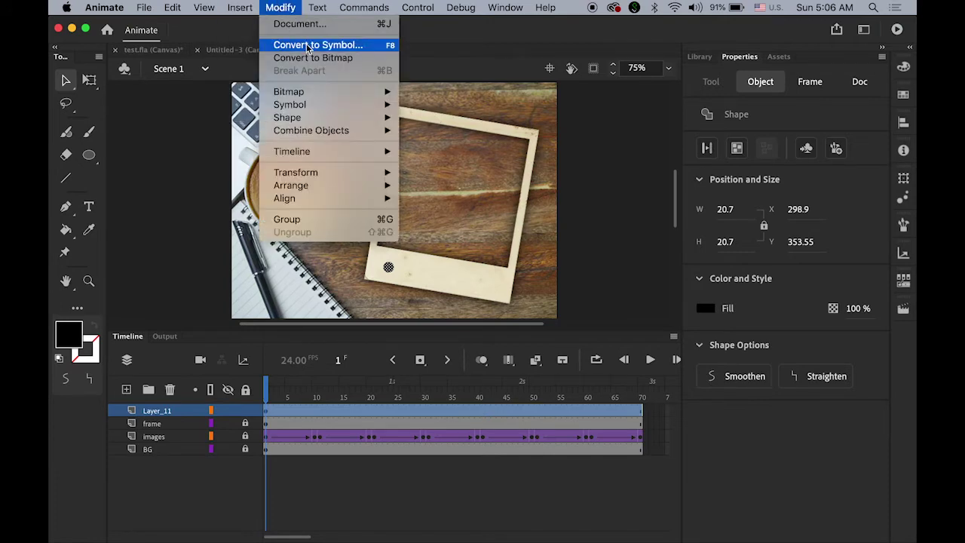
{"action": "left_click", "coordinate": [276, 7]}
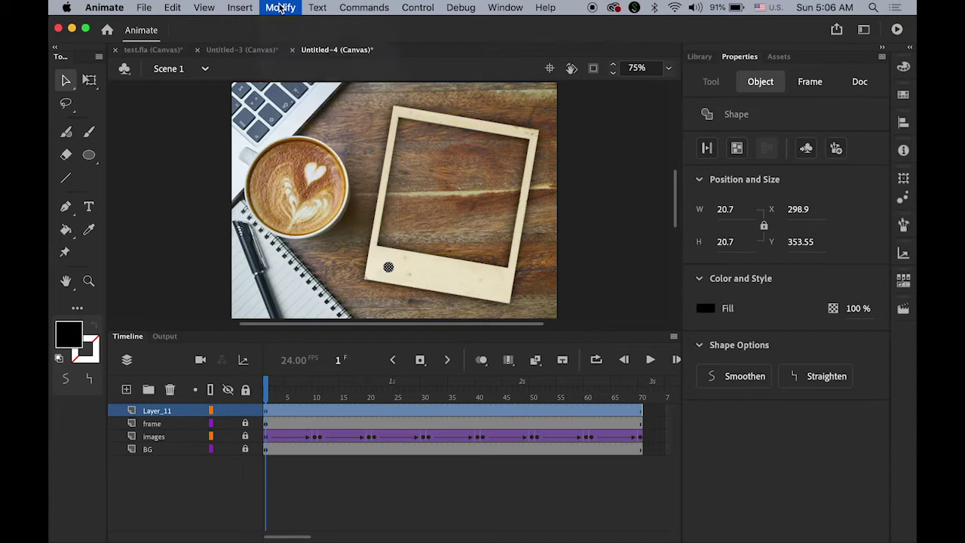
{"action": "left_click", "coordinate": [807, 149]}
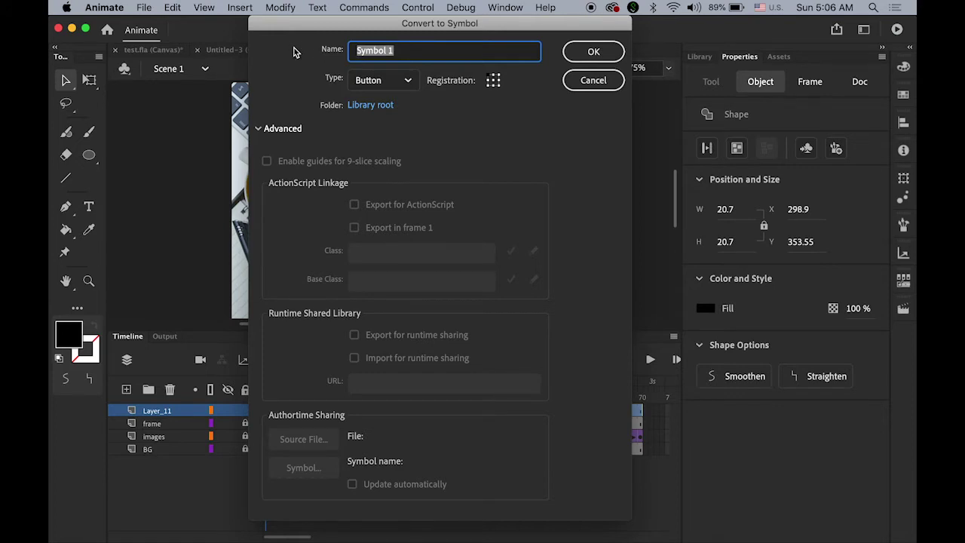
{"action": "type", "text": "button"}
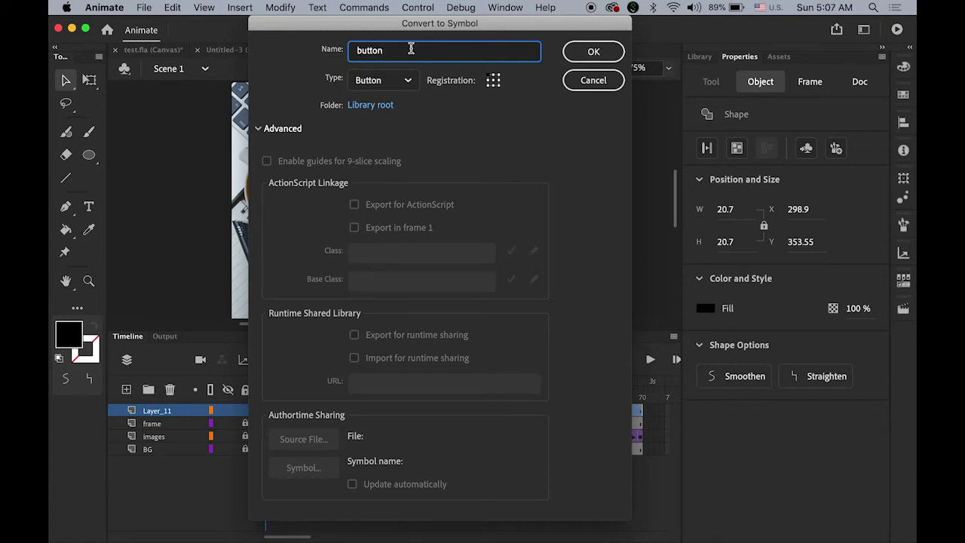
{"action": "left_click", "coordinate": [594, 57]}
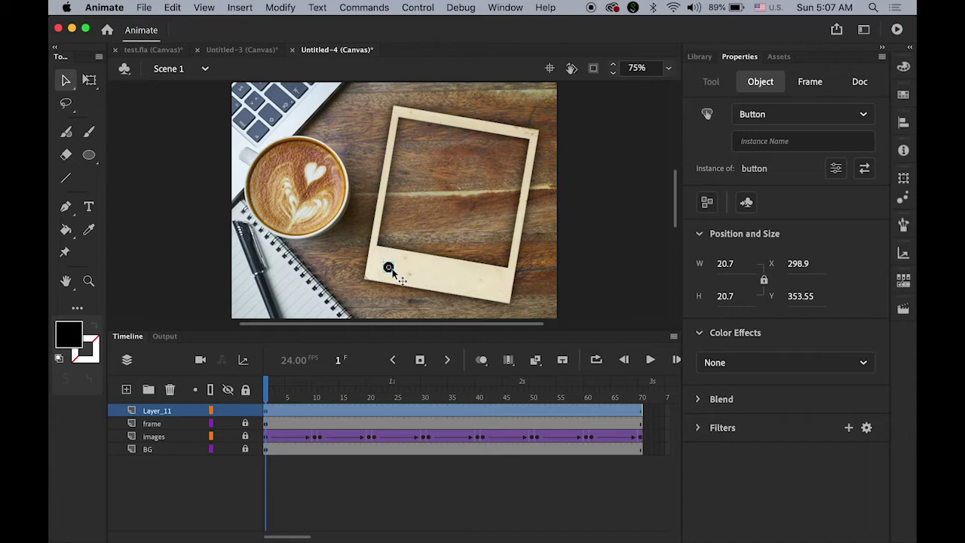
Edit the button symbol, adding a keyframe on its Over state and filling the circle there with red
{"action": "left_click", "coordinate": [699, 58]}
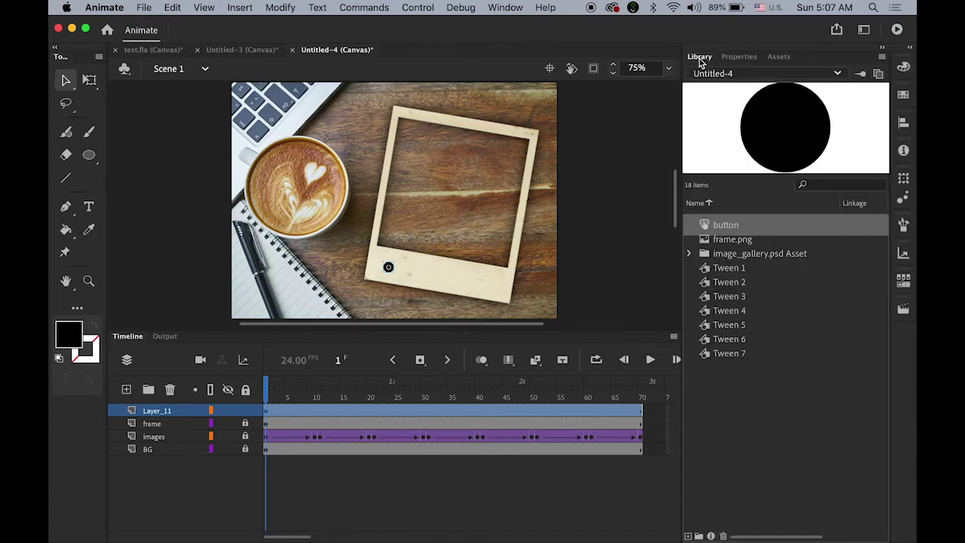
{"action": "left_click", "coordinate": [706, 224]}
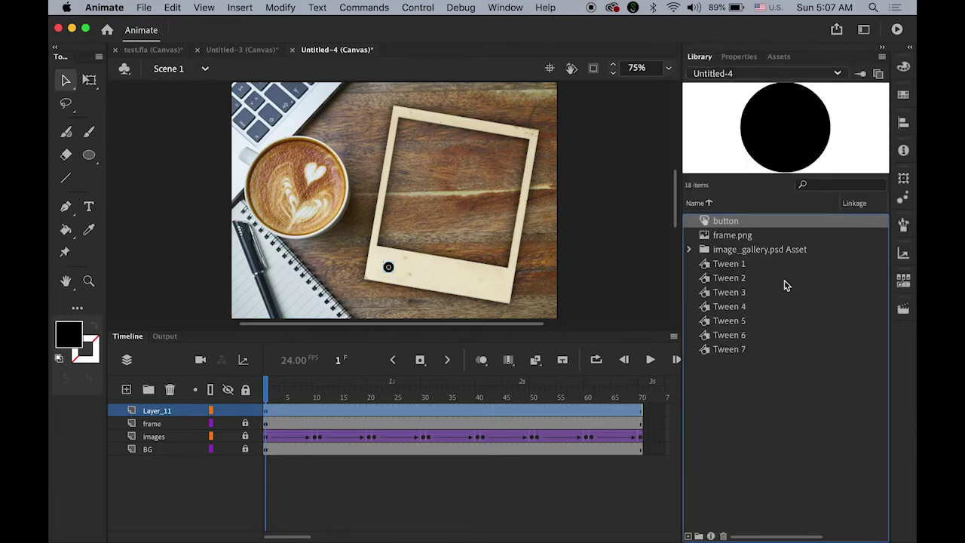
{"action": "double_click", "coordinate": [706, 223]}
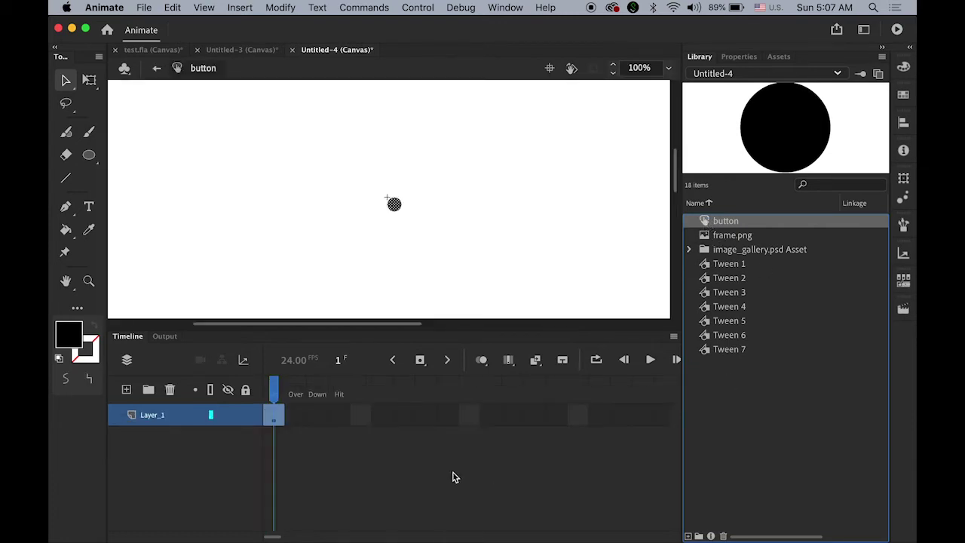
{"action": "left_click", "coordinate": [283, 424]}
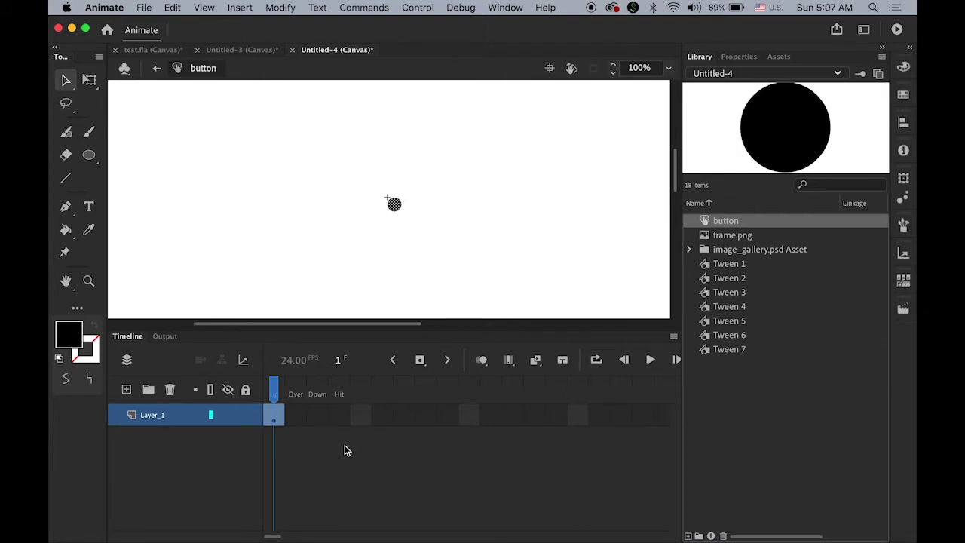
{"action": "left_click", "coordinate": [420, 360]}
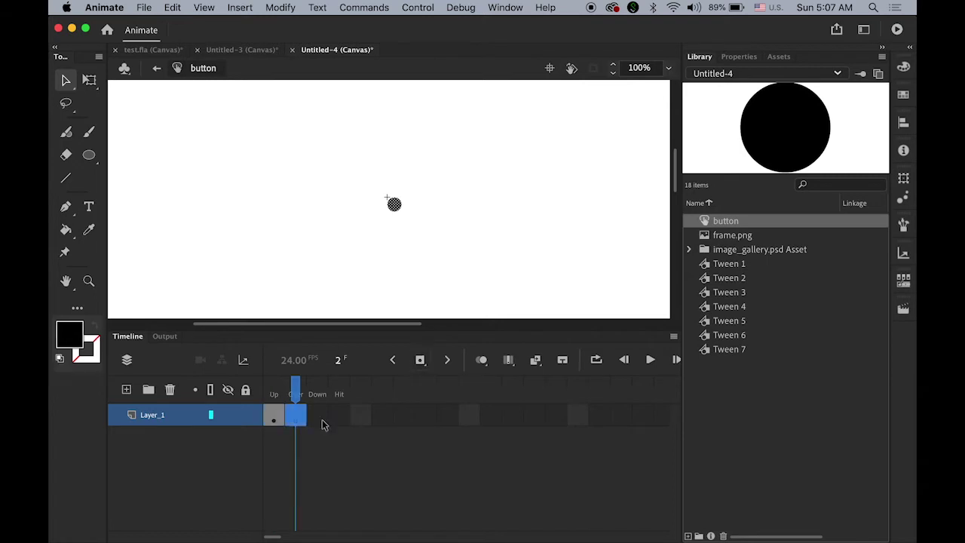
{"action": "left_click_drag", "start_coordinate": [299, 424], "coordinate": [300, 428]}
{"action": "left_click", "coordinate": [69, 336]}
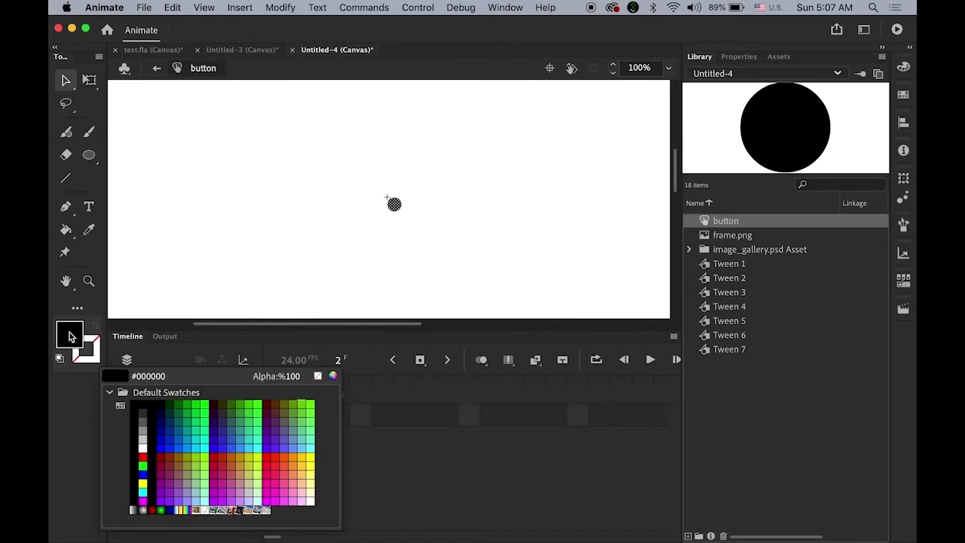
{"action": "left_click", "coordinate": [141, 458]}
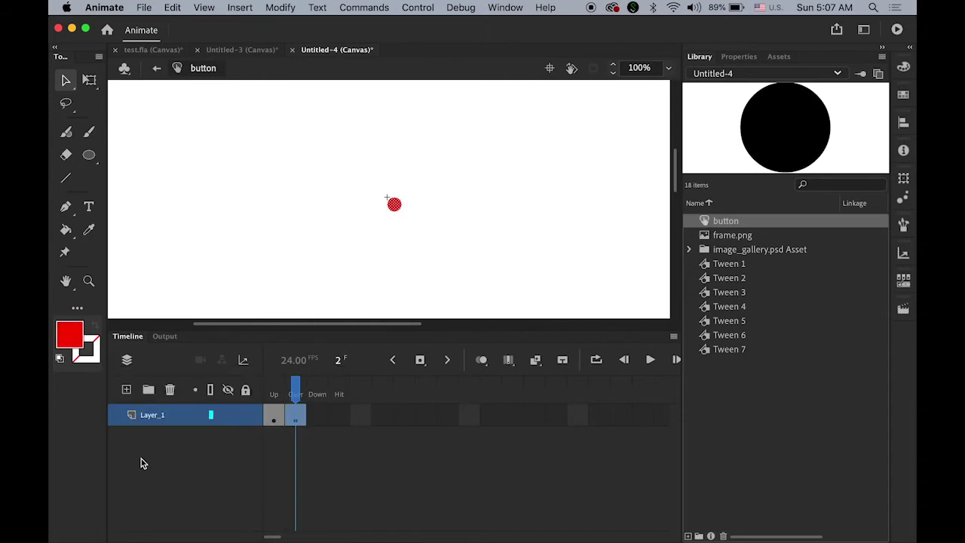
Add a keyframe on the button's Hit state and return to Scene 1 after previewing the button states
{"action": "left_click", "coordinate": [344, 419]}
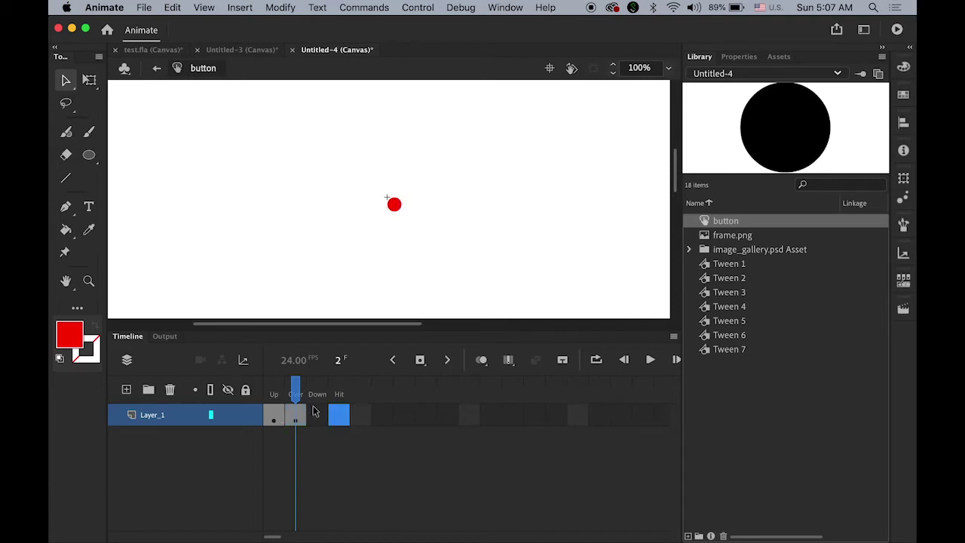
{"action": "left_click", "coordinate": [424, 364]}
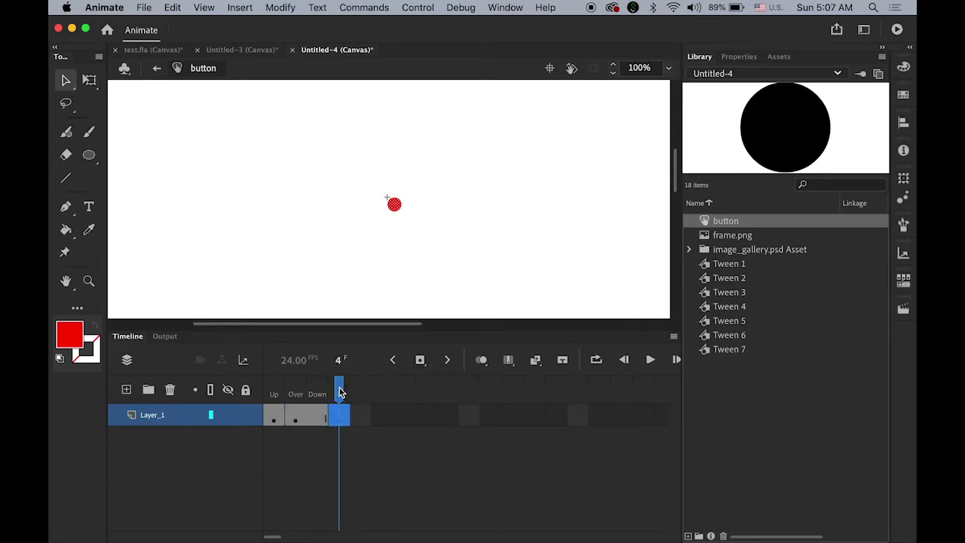
{"action": "left_click", "coordinate": [280, 398]}
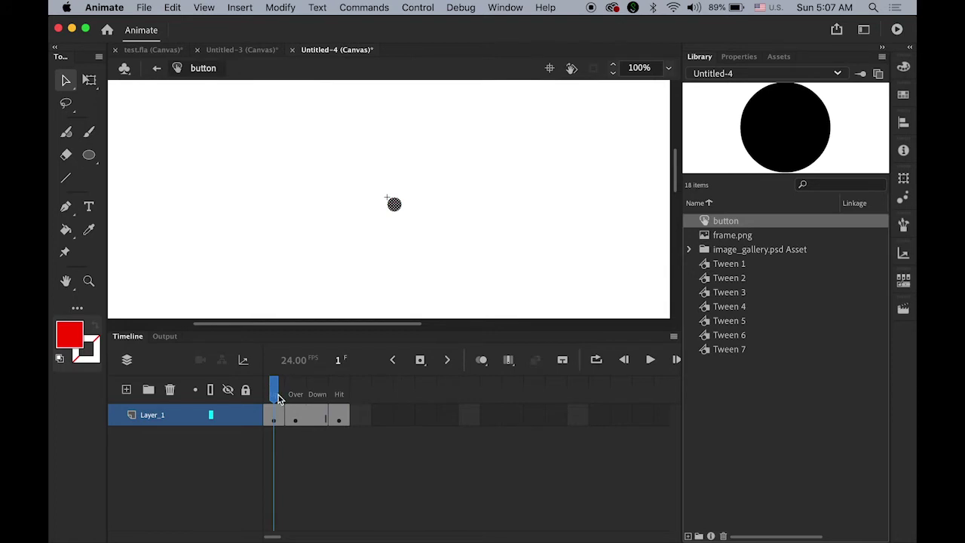
{"action": "left_click", "coordinate": [323, 289]}
{"action": "left_click", "coordinate": [287, 389]}
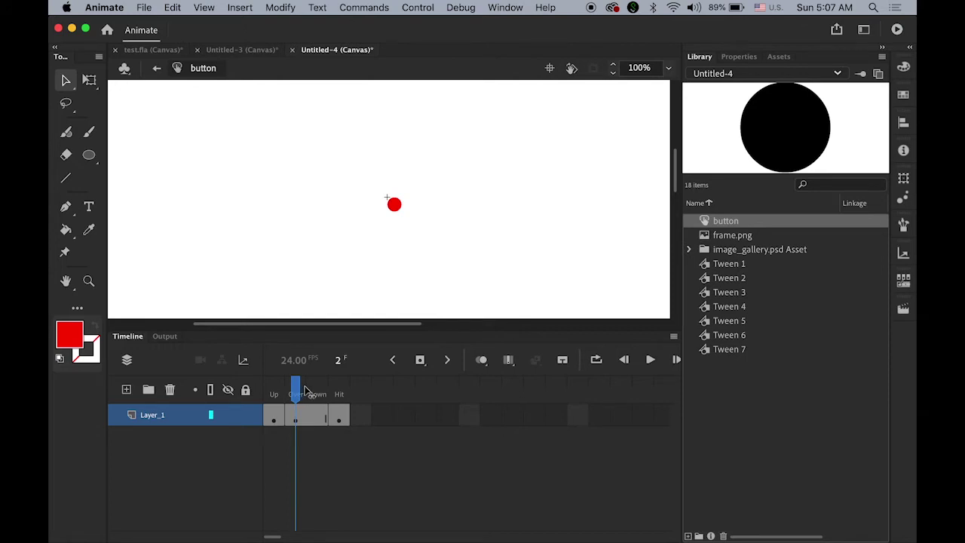
{"action": "left_click", "coordinate": [318, 394]}
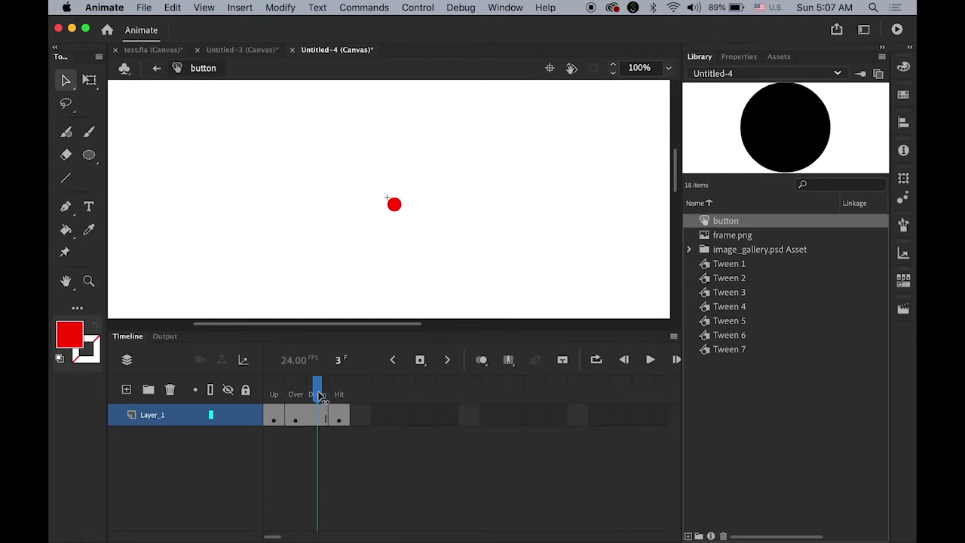
{"action": "left_click", "coordinate": [345, 396]}
{"action": "left_click", "coordinate": [274, 394]}
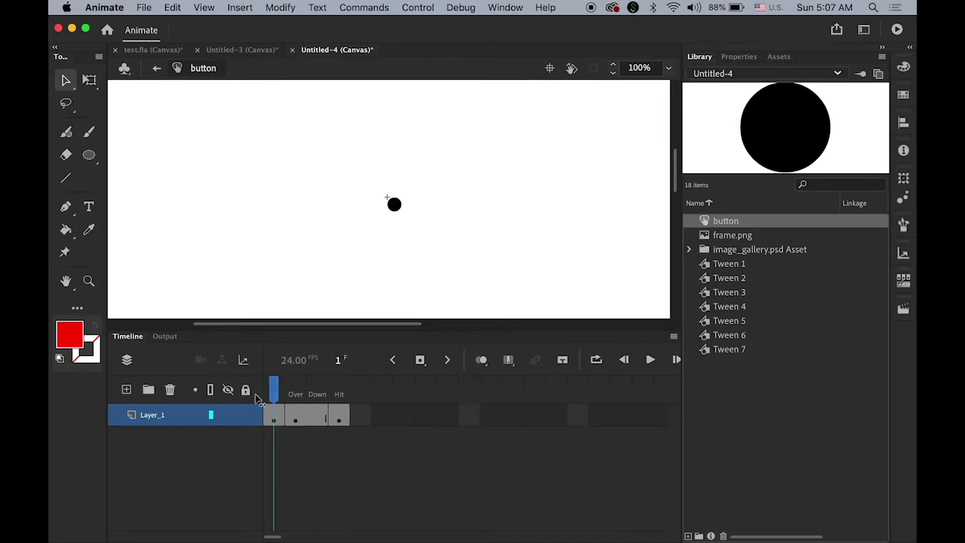
{"action": "left_click", "coordinate": [158, 68]}
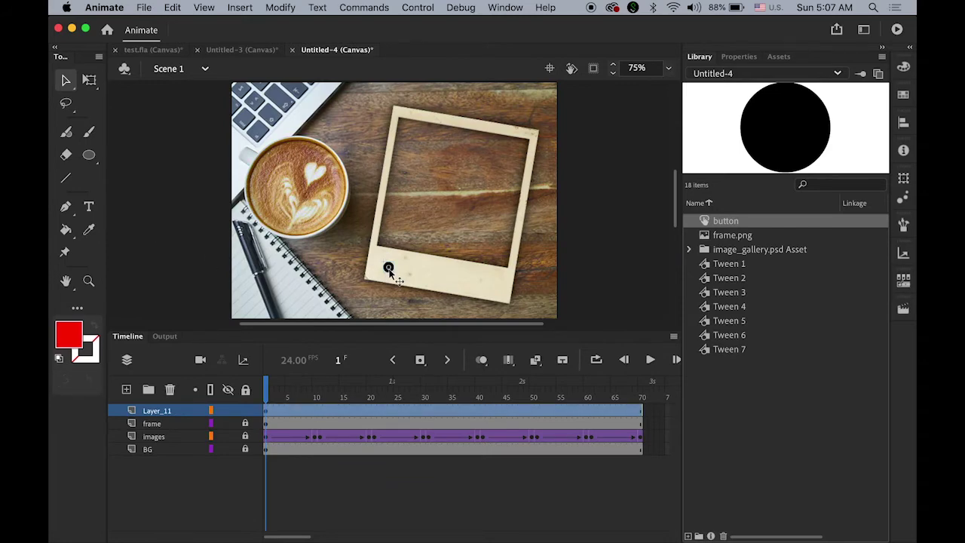
Duplicate the button across the polaroid frame's lower border to make a horizontal row of seven buttons
{"action": "left_click", "coordinate": [88, 281]}
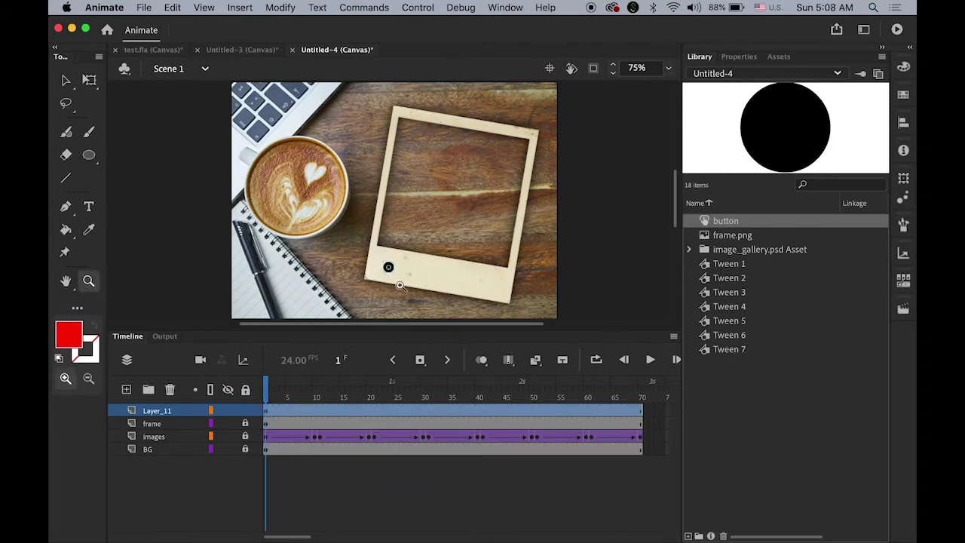
{"action": "left_click", "coordinate": [400, 285]}
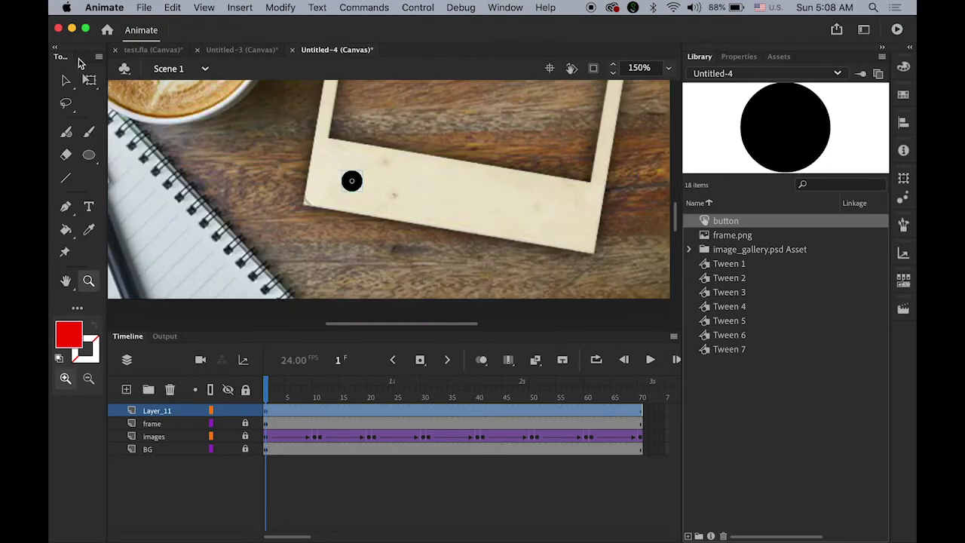
{"action": "left_click", "coordinate": [65, 80]}
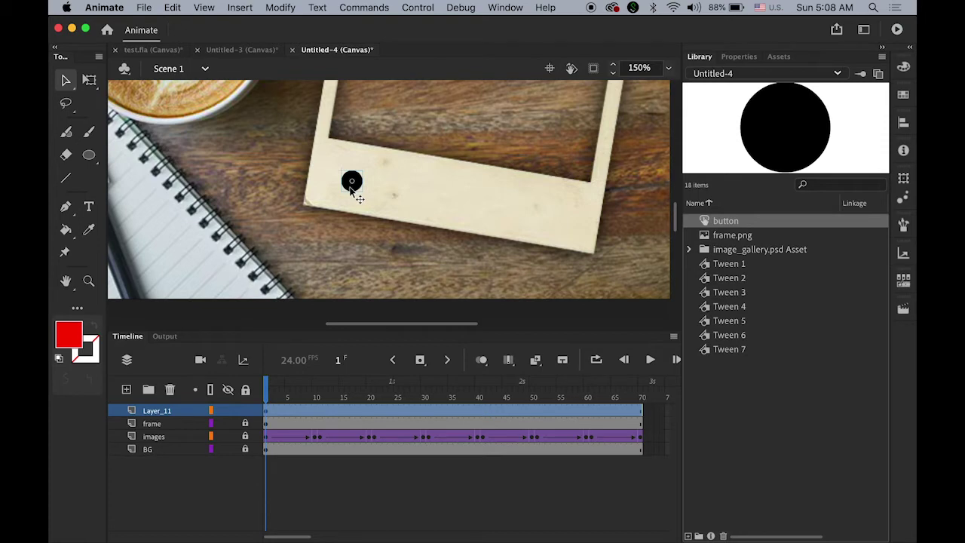
{"action": "left_click_drag", "start_coordinate": [374, 192], "coordinate": [421, 195]}
{"action": "left_click_drag", "start_coordinate": [408, 190], "coordinate": [532, 190]}
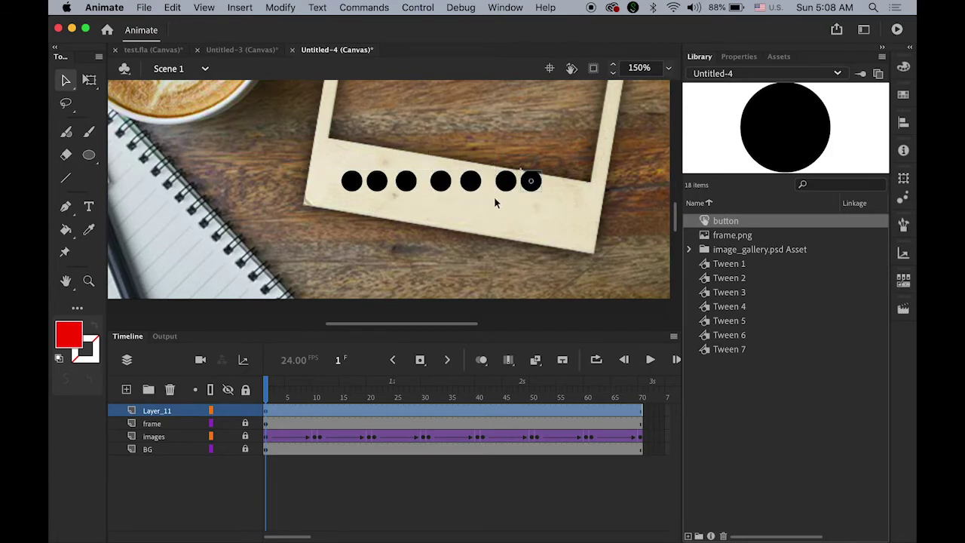
Select all seven buttons and distribute them evenly by their horizontal centers, without aligning to the stage
{"action": "left_click_drag", "start_coordinate": [328, 162], "coordinate": [531, 227]}
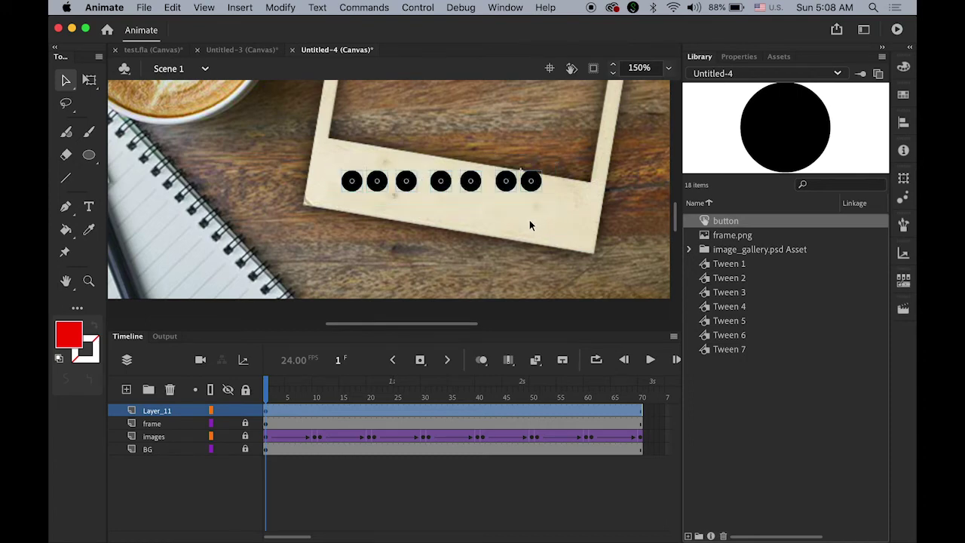
{"action": "left_click", "coordinate": [902, 125]}
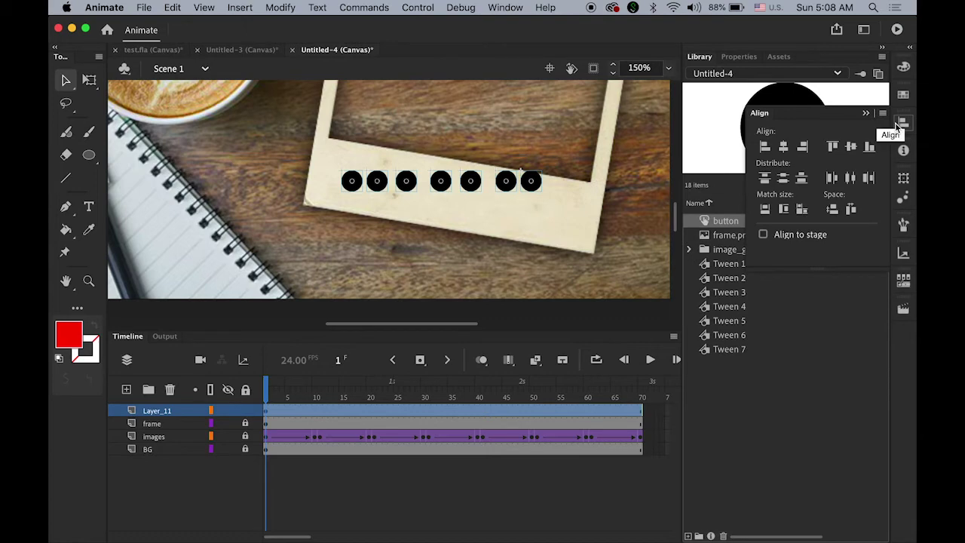
{"action": "left_click", "coordinate": [851, 179]}
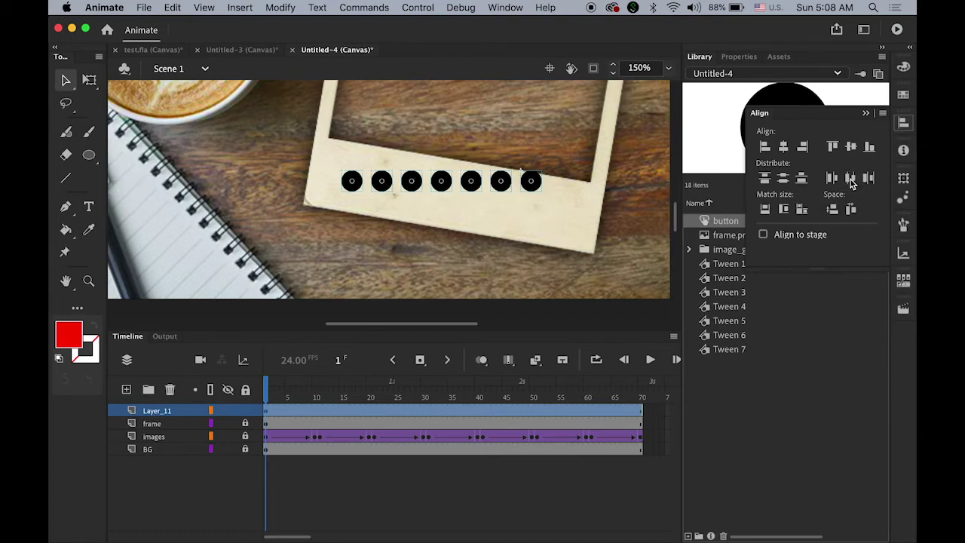
Rotate the row of buttons clockwise to match the polaroid frame's tilt and center it on the lower border
{"action": "left_click", "coordinate": [89, 80]}
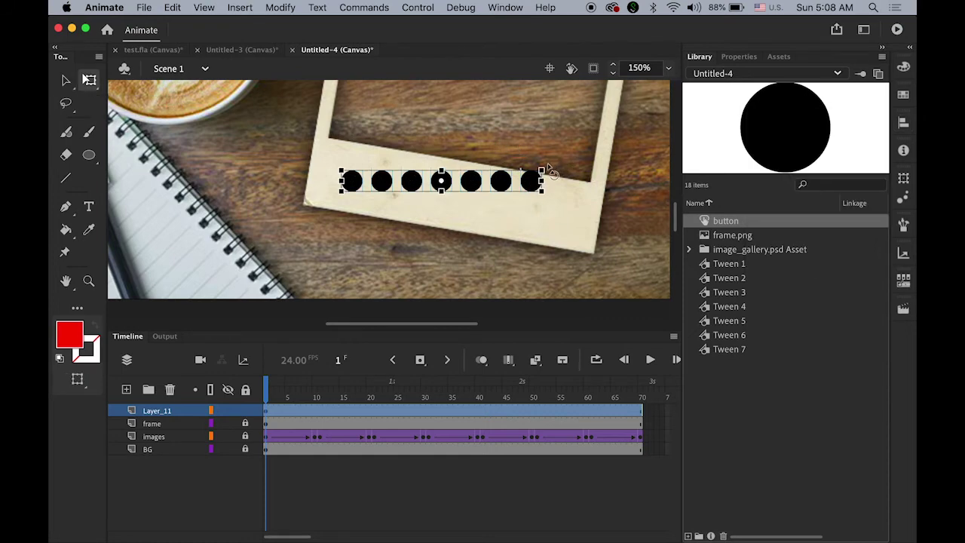
{"action": "left_click_drag", "start_coordinate": [549, 167], "coordinate": [561, 183]}
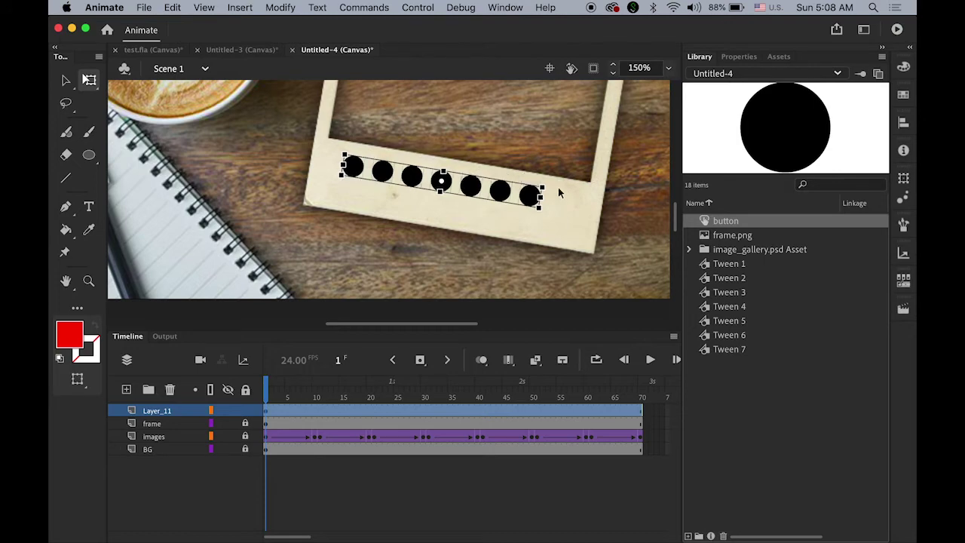
{"action": "left_click_drag", "start_coordinate": [507, 197], "coordinate": [521, 202]}
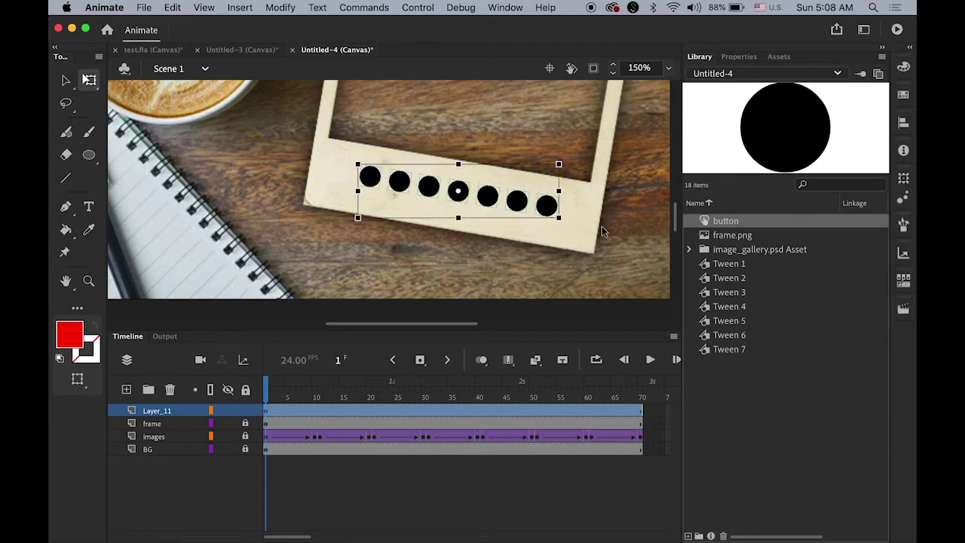
{"action": "key", "text": "Left"}
{"action": "key", "text": "Left"}
{"action": "key", "text": "Left"}
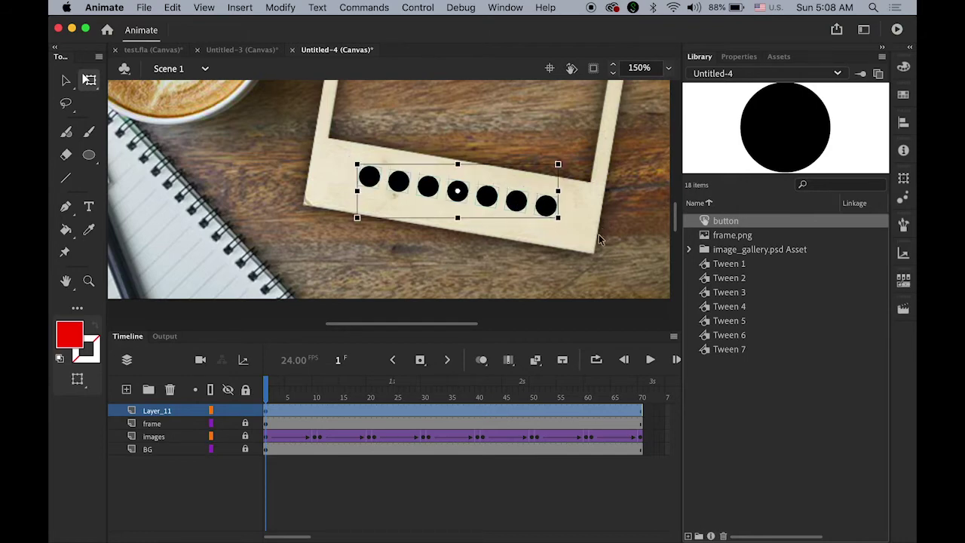
{"action": "key", "text": "Up"}
{"action": "key", "text": "Left"}
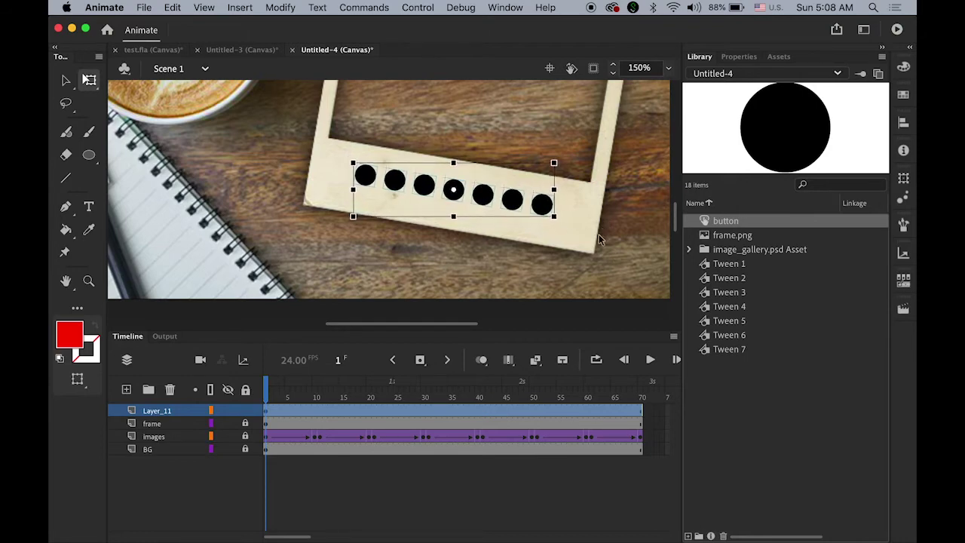
{"action": "key", "text": "v"}
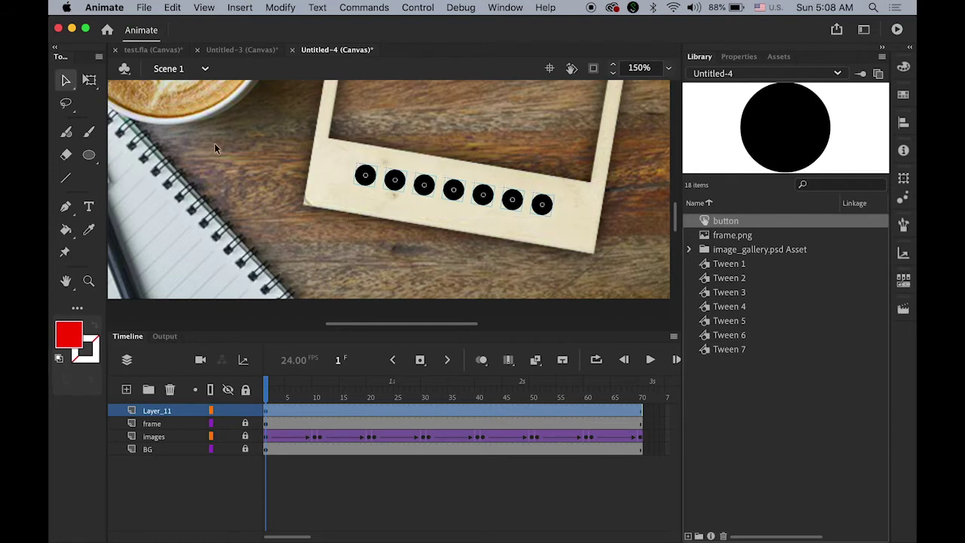
Give the first button in the row on the polaroid frame the instance name btn1
{"action": "left_click", "coordinate": [616, 219]}
{"action": "left_click", "coordinate": [740, 57]}
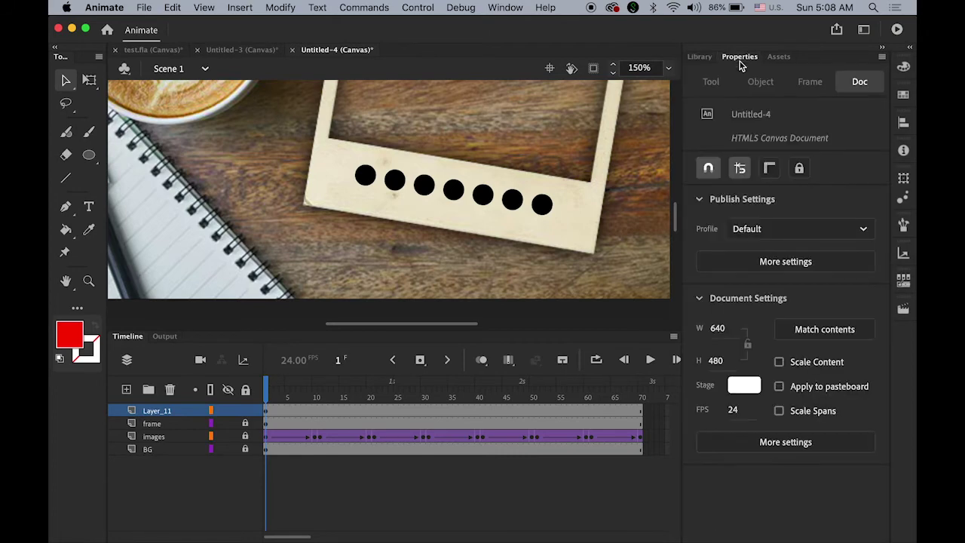
{"action": "left_click", "coordinate": [367, 184]}
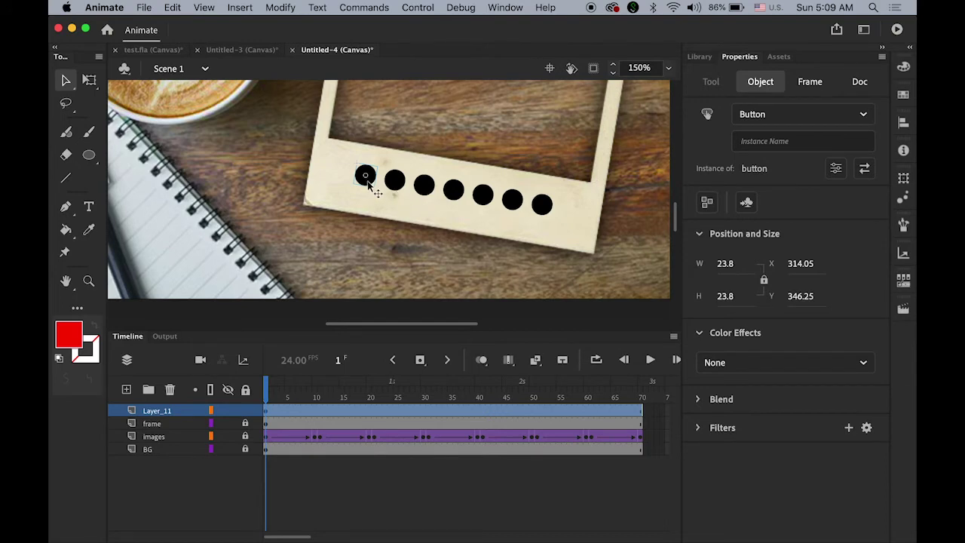
{"action": "left_click", "coordinate": [761, 141]}
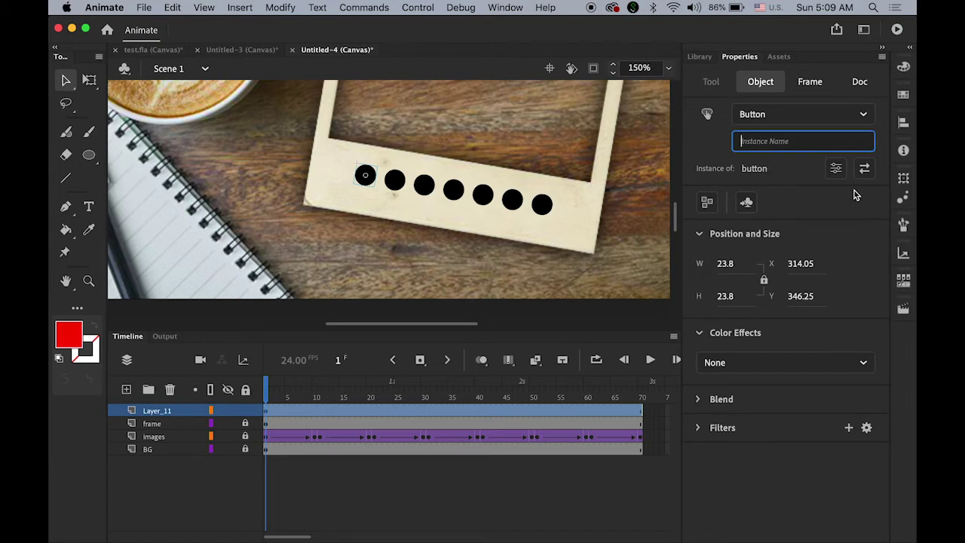
{"action": "type", "text": "btn1"}
{"action": "key", "text": "Return"}
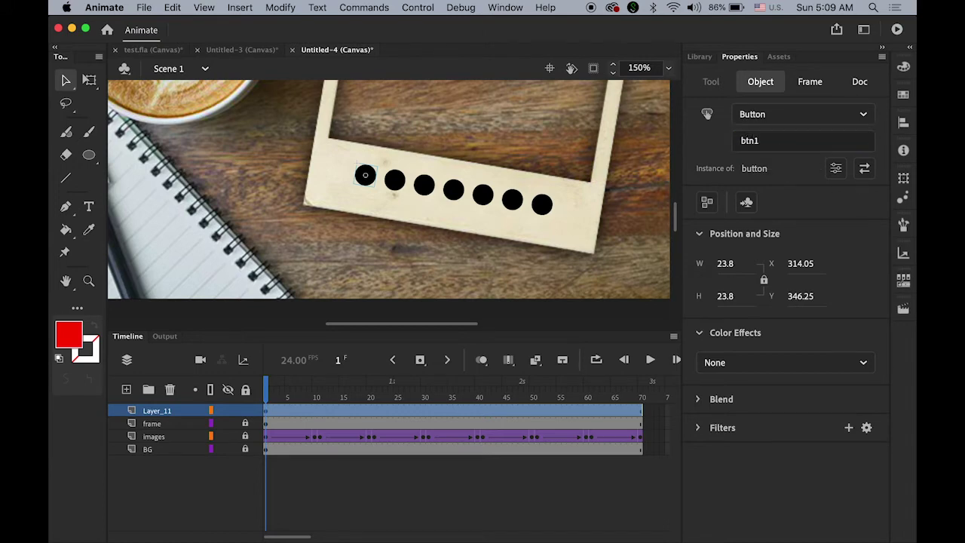
Give the second and third buttons in the row the instance names btn2 and btn3
{"action": "left_click", "coordinate": [394, 179]}
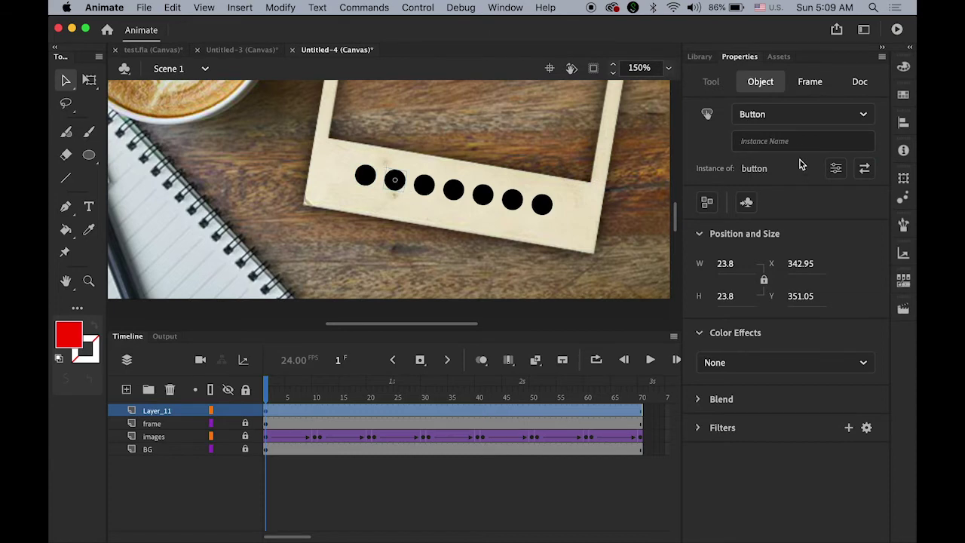
{"action": "left_click", "coordinate": [792, 141]}
{"action": "type", "text": "btn2"}
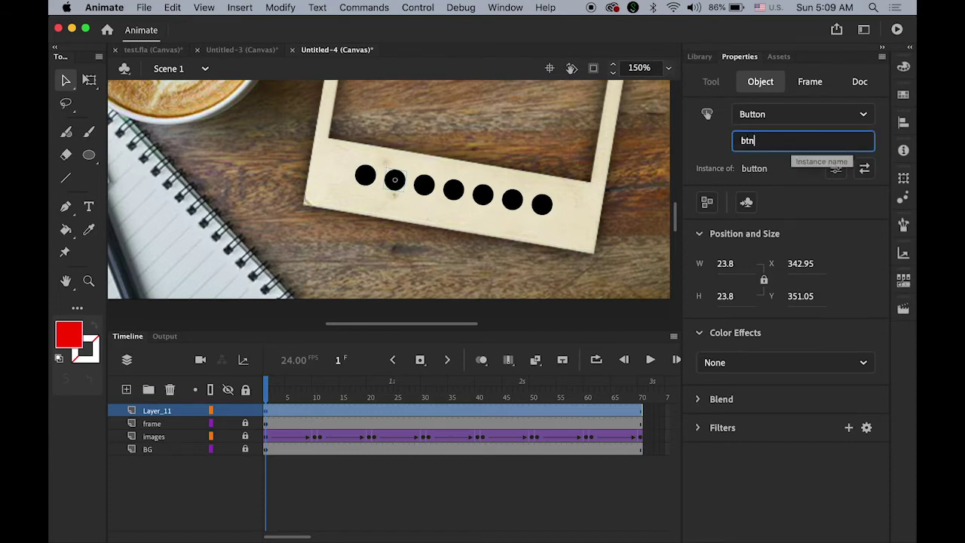
{"action": "key", "text": "Return"}
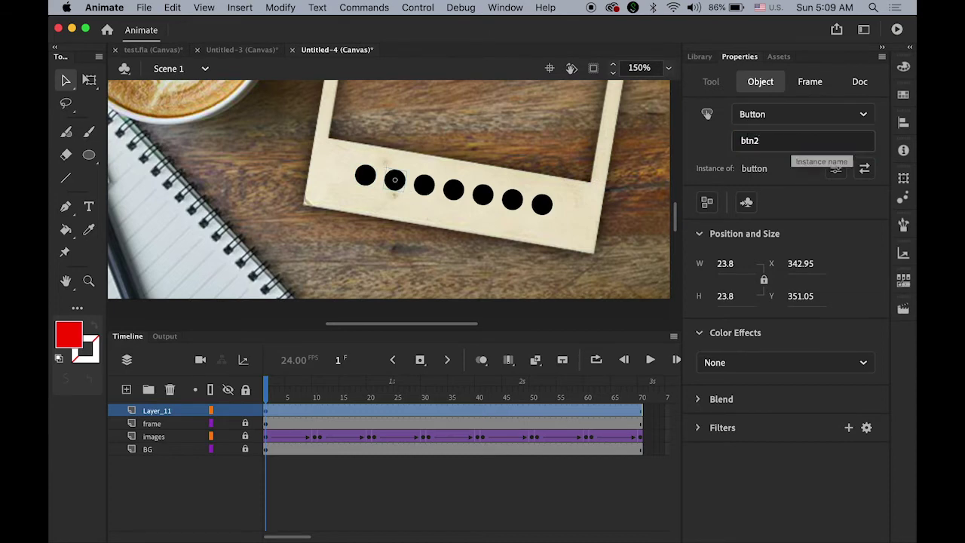
{"action": "left_click", "coordinate": [428, 189]}
{"action": "left_click", "coordinate": [766, 142]}
{"action": "type", "text": "btn3"}
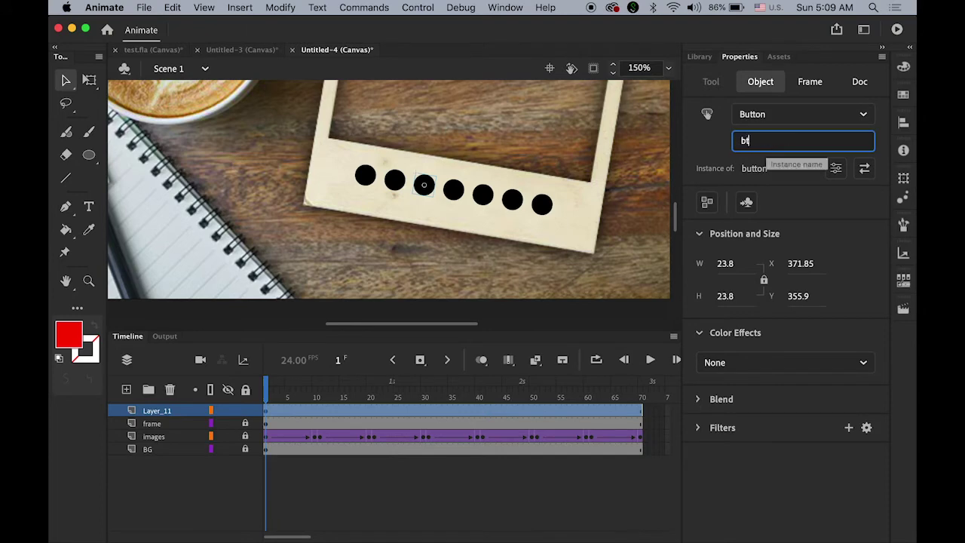
{"action": "key", "text": "Return"}
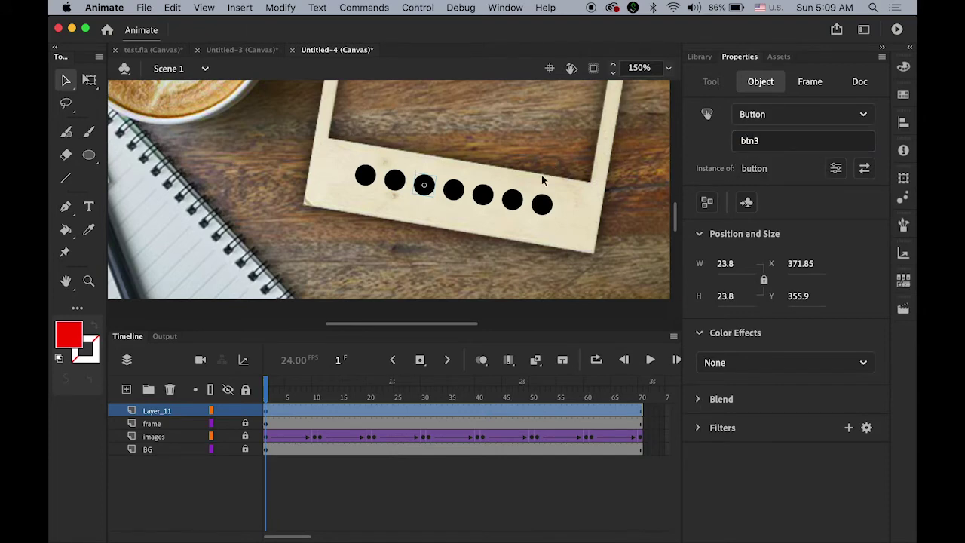
Give the fourth and fifth buttons in the row the instance names btn4 and btn5
{"action": "left_click", "coordinate": [452, 192]}
{"action": "left_click", "coordinate": [792, 140]}
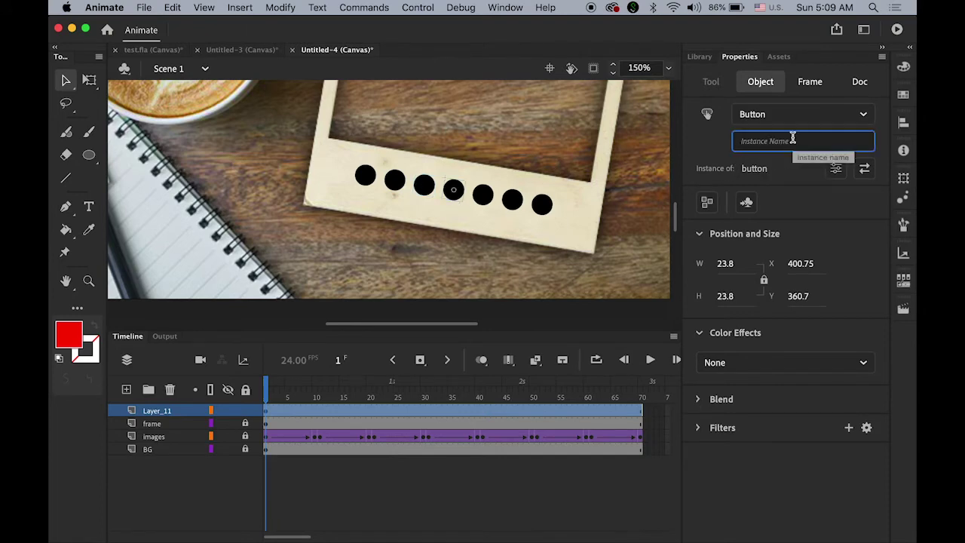
{"action": "type", "text": "btn4"}
{"action": "key", "text": "Return"}
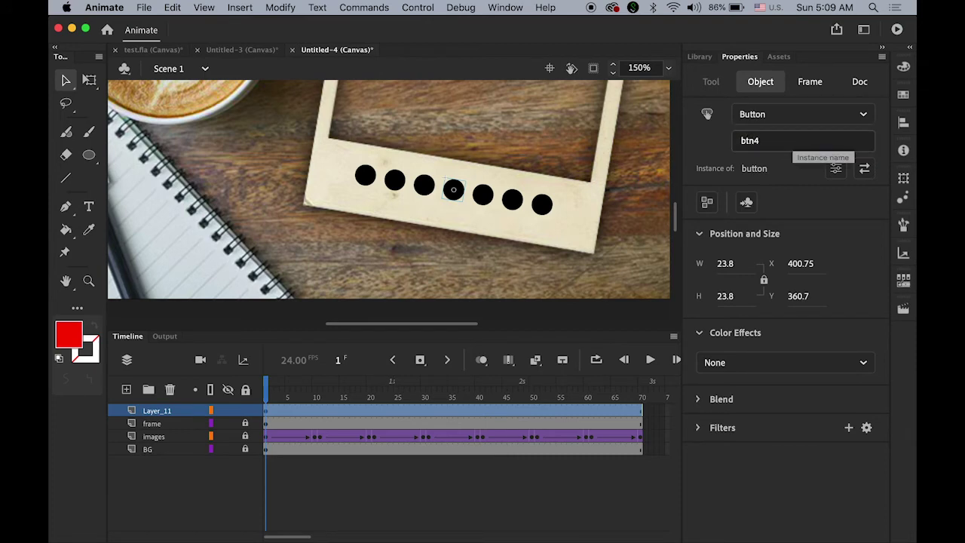
{"action": "left_click", "coordinate": [484, 195]}
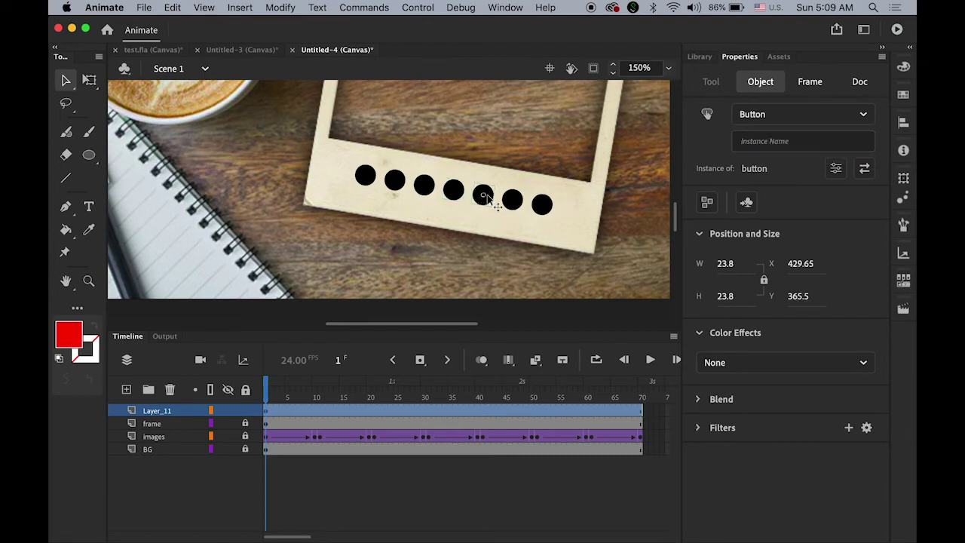
{"action": "left_click", "coordinate": [793, 143]}
{"action": "type", "text": "btn5"}
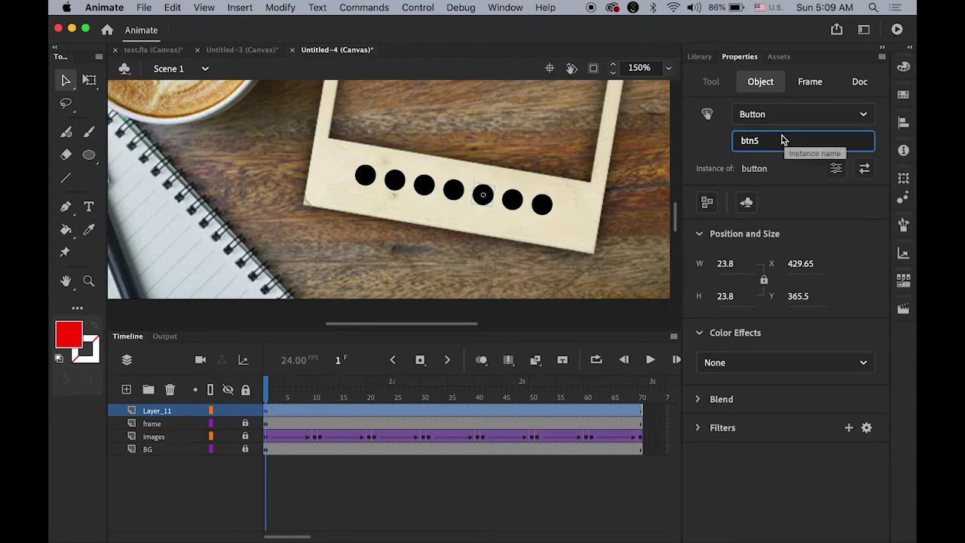
{"action": "key", "text": "Return"}
Give the sixth and seventh buttons in the row the instance names btn6 and btn7
{"action": "left_click", "coordinate": [513, 199]}
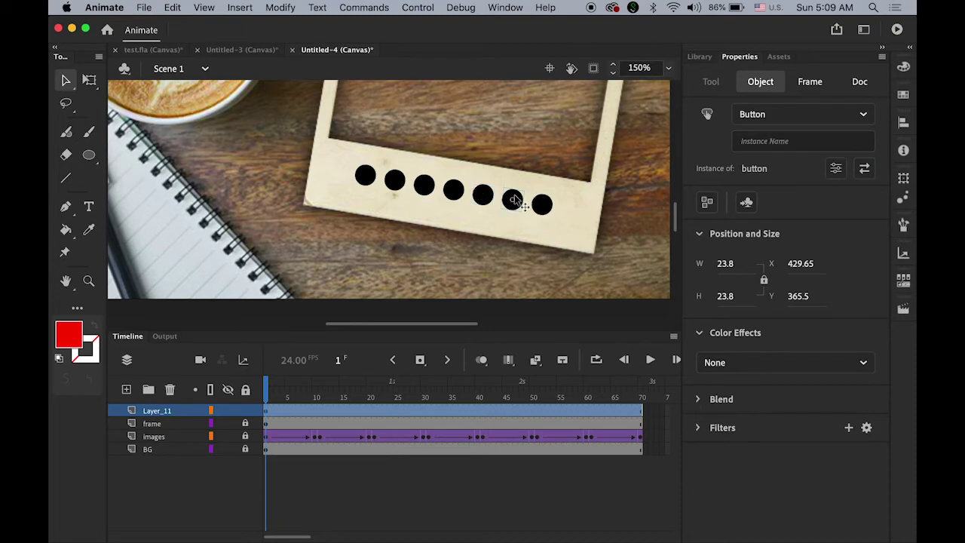
{"action": "left_click", "coordinate": [767, 140]}
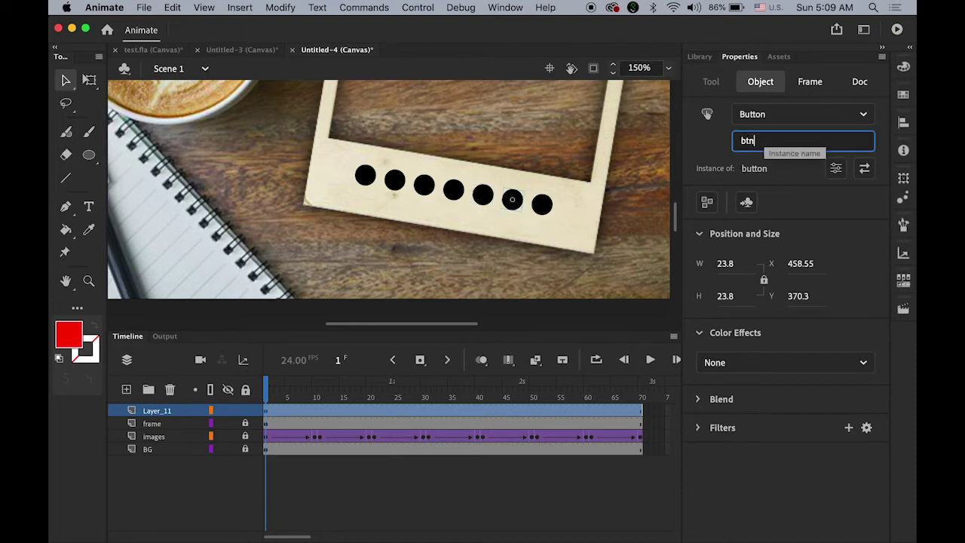
{"action": "key", "text": "Return"}
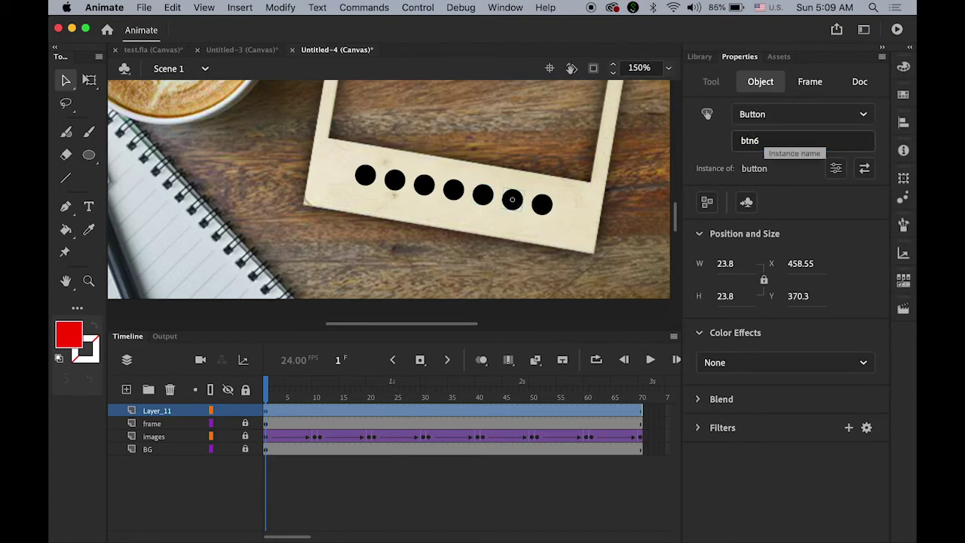
{"action": "left_click", "coordinate": [540, 206]}
{"action": "left_click", "coordinate": [796, 150]}
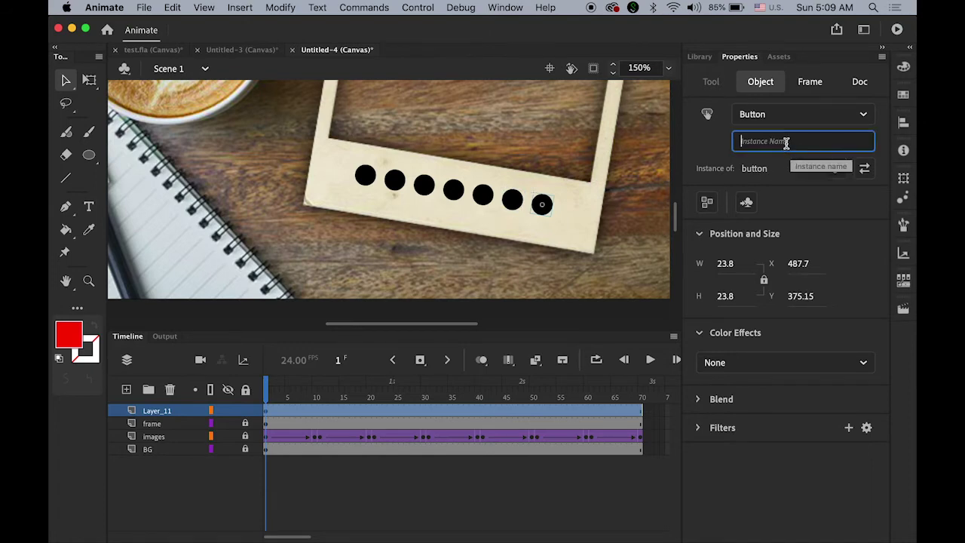
{"action": "type", "text": "btn7"}
{"action": "key", "text": "Return"}
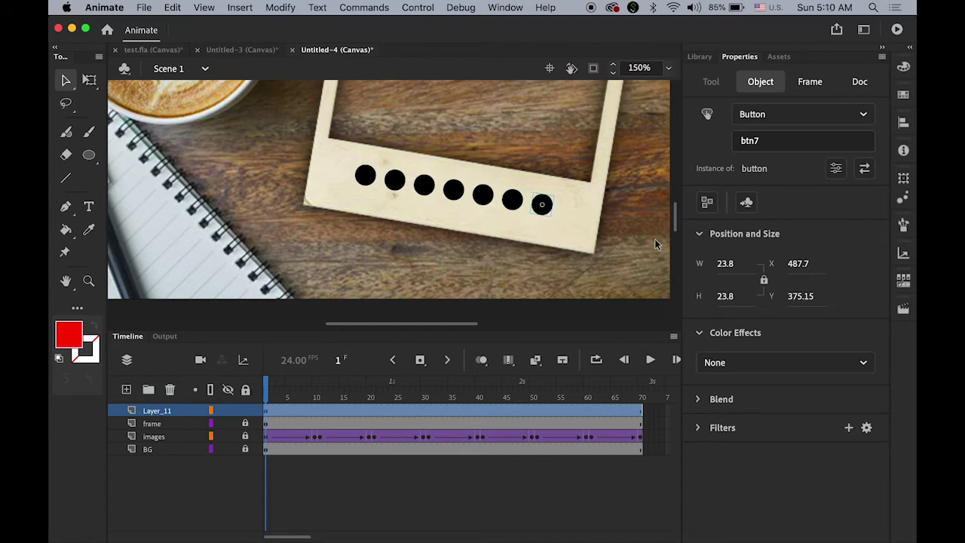
Test the movie in Chrome, then return to Animate and show the timeline again
{"action": "key", "text": "super+Return"}
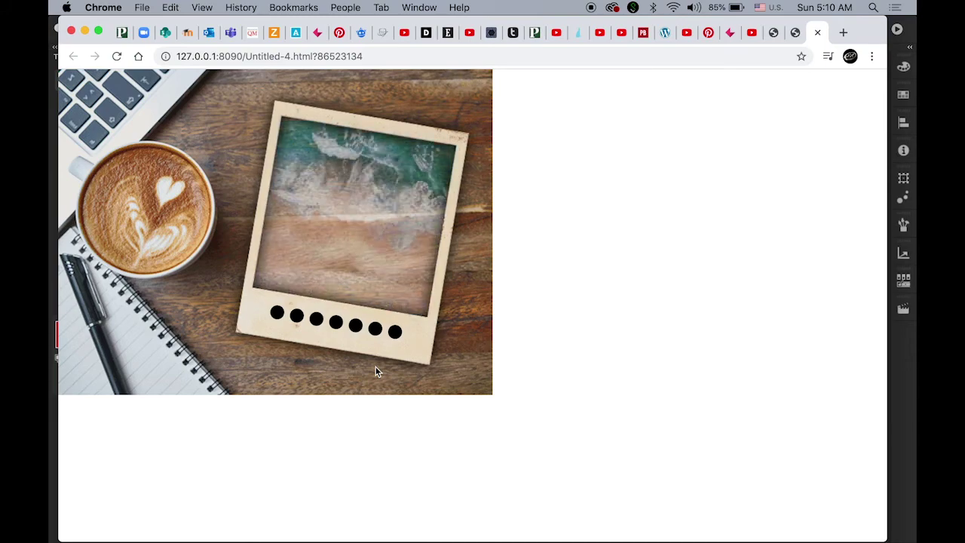
{"action": "left_click", "coordinate": [903, 397]}
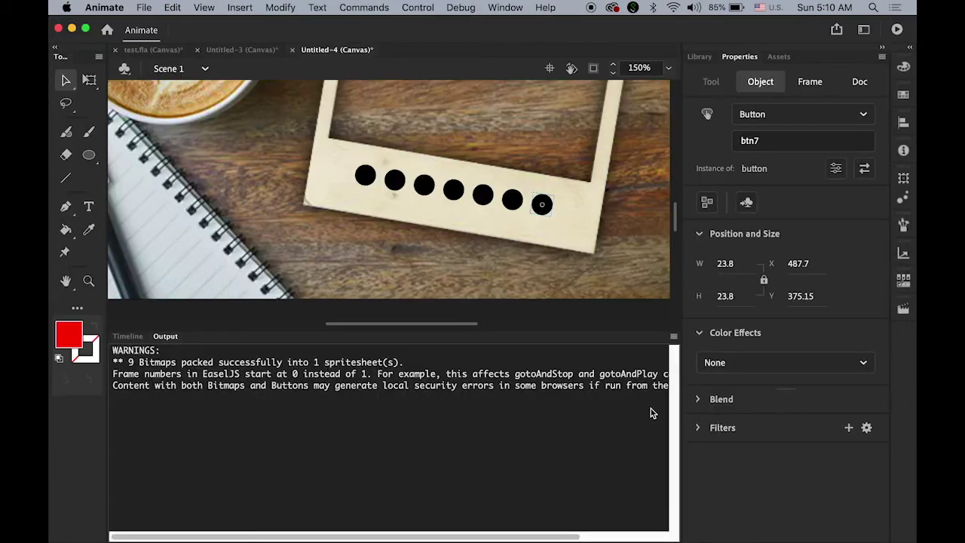
{"action": "left_click", "coordinate": [128, 336]}
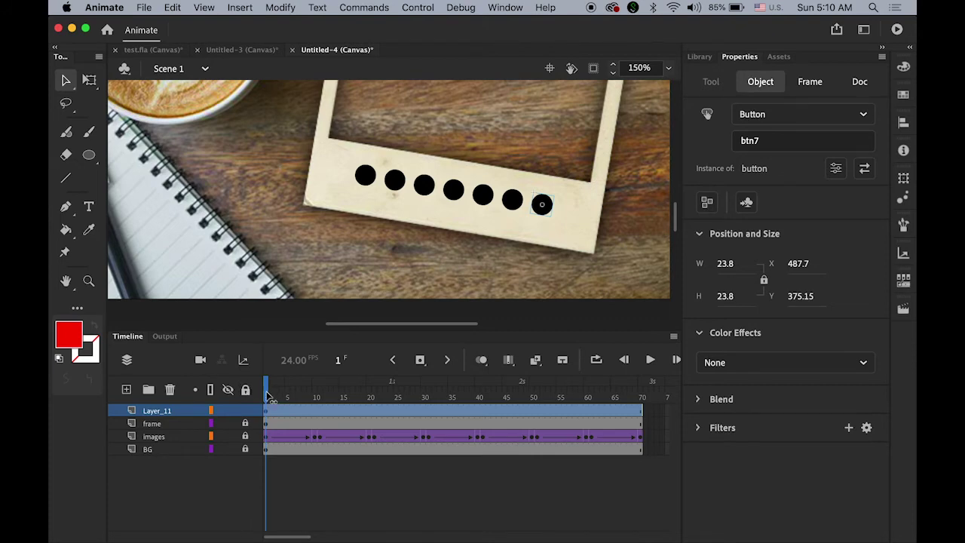
Add the HTML5 Canvas Timeline Navigation snippet "Stop at this Frame" at frame 10, where the first image is fully visible
{"action": "left_click", "coordinate": [268, 397]}
{"action": "left_click_drag", "start_coordinate": [269, 397], "coordinate": [317, 403]}
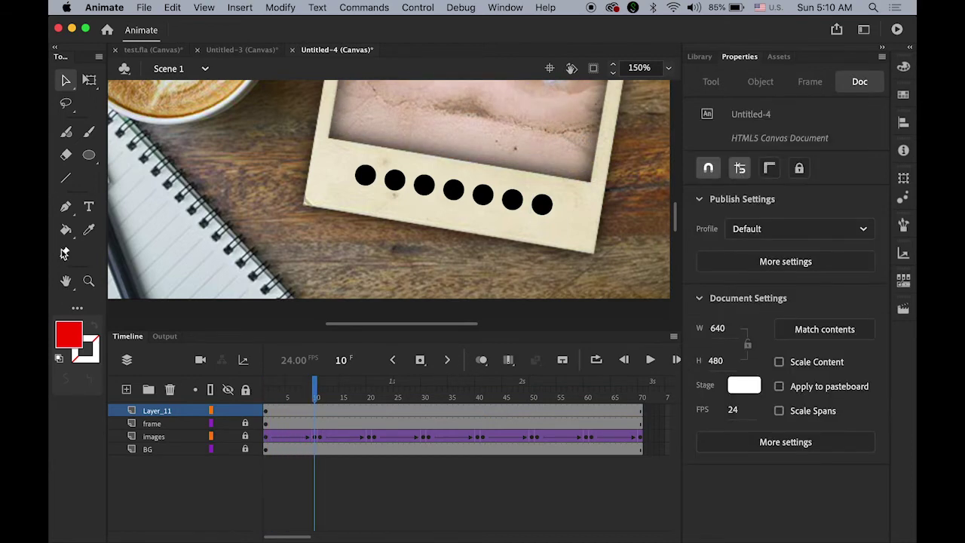
{"action": "double_click", "coordinate": [66, 281]}
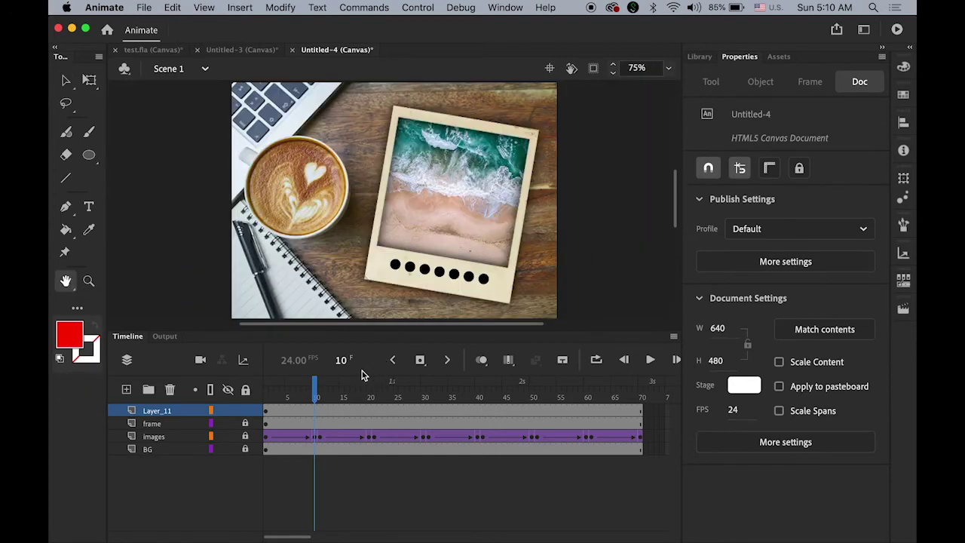
{"action": "mouse_move", "coordinate": [317, 394]}
{"action": "left_mouse_down"}
{"action": "mouse_move", "coordinate": [305, 395]}
{"action": "mouse_move", "coordinate": [315, 396]}
{"action": "left_mouse_up"}
{"action": "left_click", "coordinate": [67, 80]}
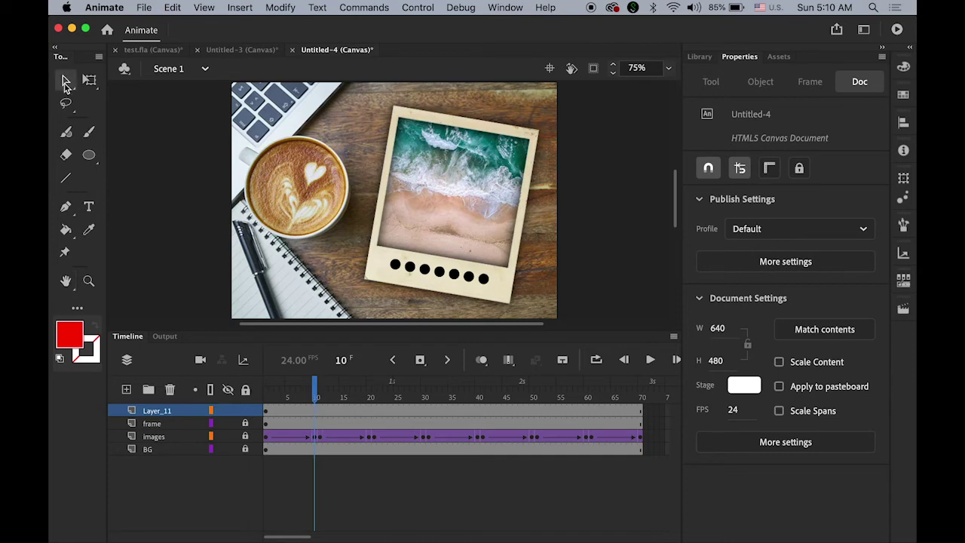
{"action": "left_click", "coordinate": [316, 416]}
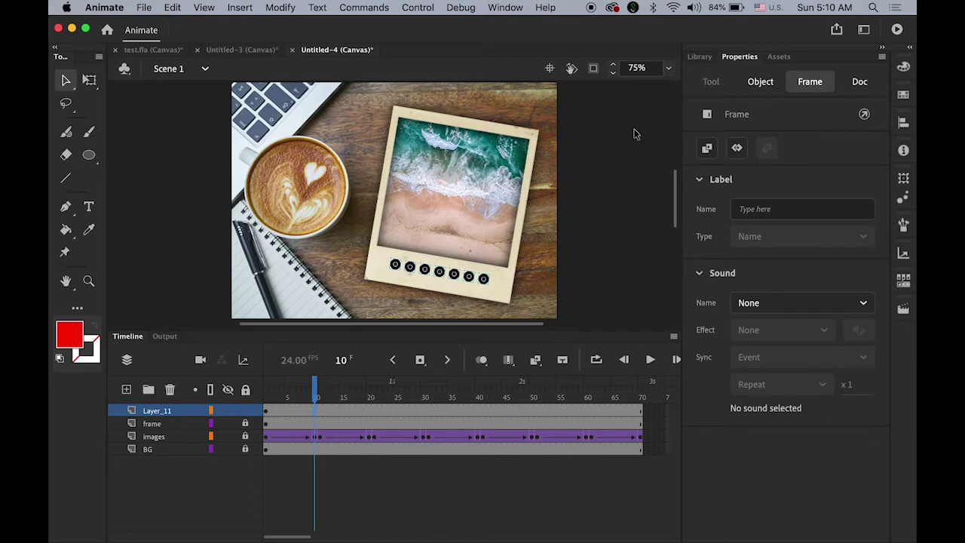
{"action": "left_click", "coordinate": [504, 8]}
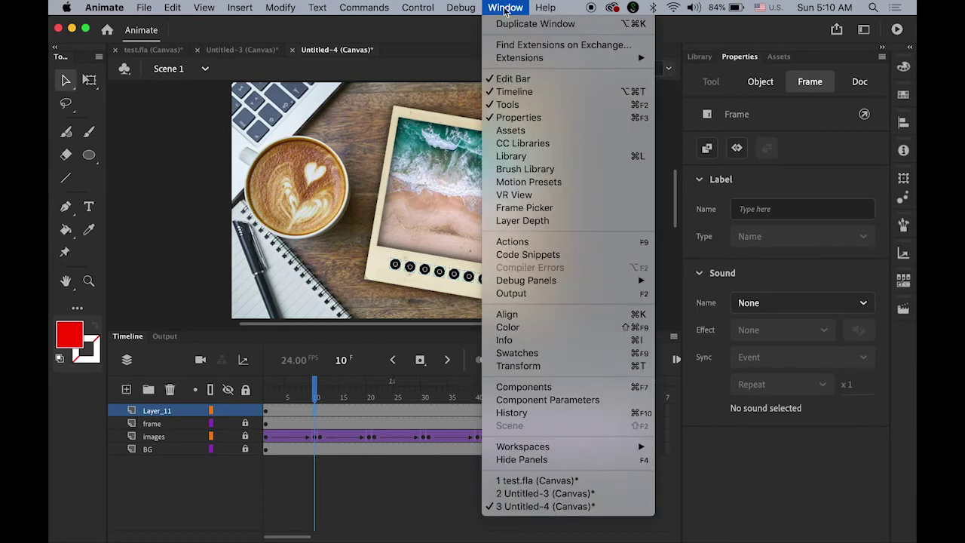
{"action": "left_click", "coordinate": [576, 255]}
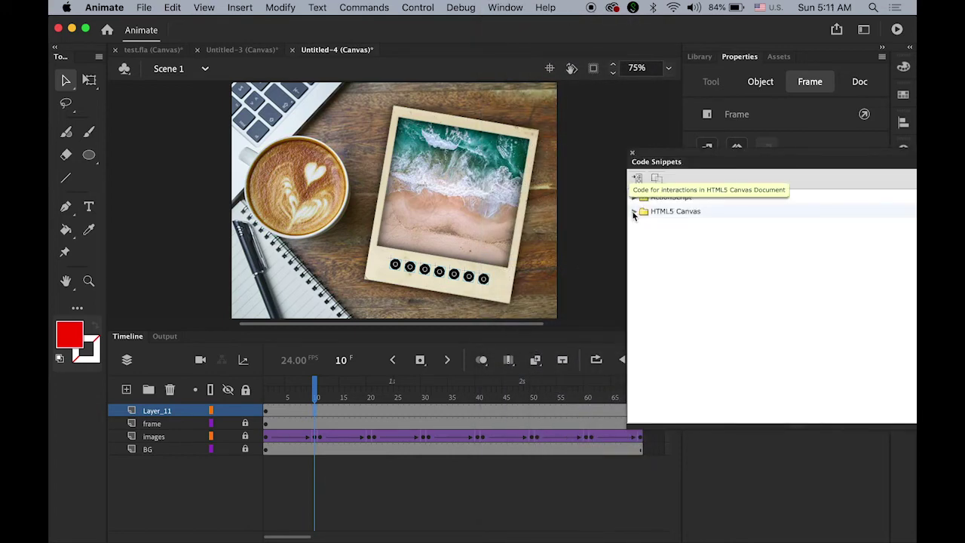
{"action": "left_click", "coordinate": [635, 212]}
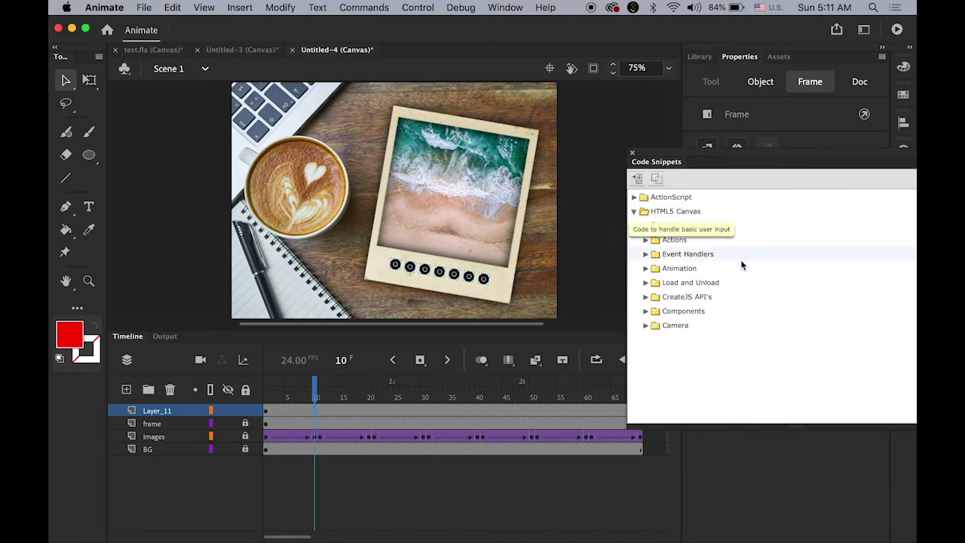
{"action": "left_click", "coordinate": [645, 226]}
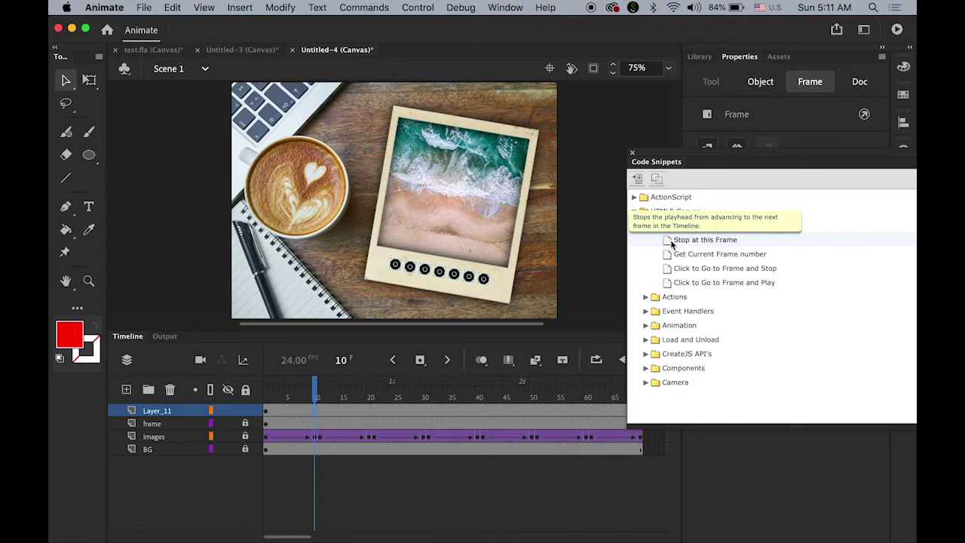
{"action": "double_click", "coordinate": [671, 240]}
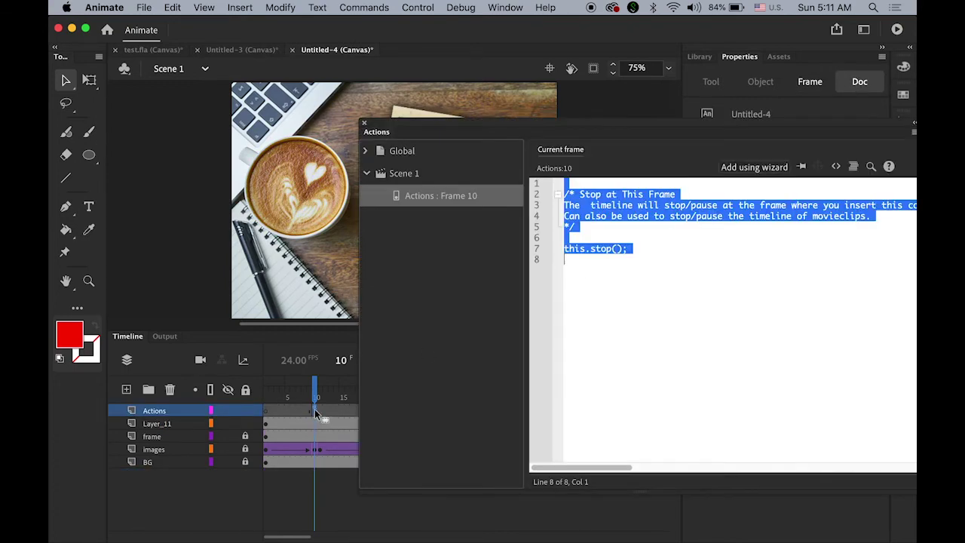
Close the Actions and Code Snippets windows and select the Actions layer's keyframe at frame 10
{"action": "left_click", "coordinate": [364, 122]}
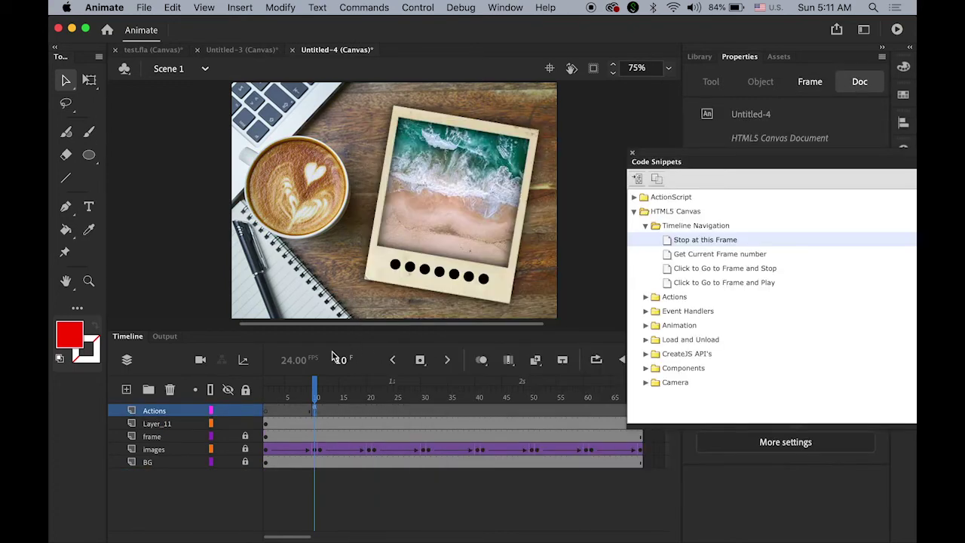
{"action": "left_click", "coordinate": [315, 410]}
{"action": "left_click", "coordinate": [336, 397]}
{"action": "left_click", "coordinate": [317, 411]}
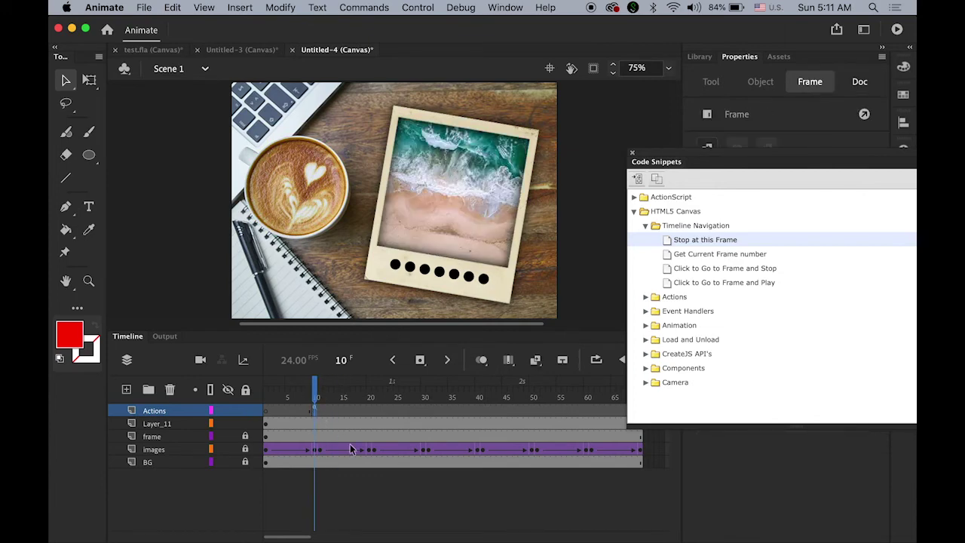
{"action": "left_click", "coordinate": [633, 156]}
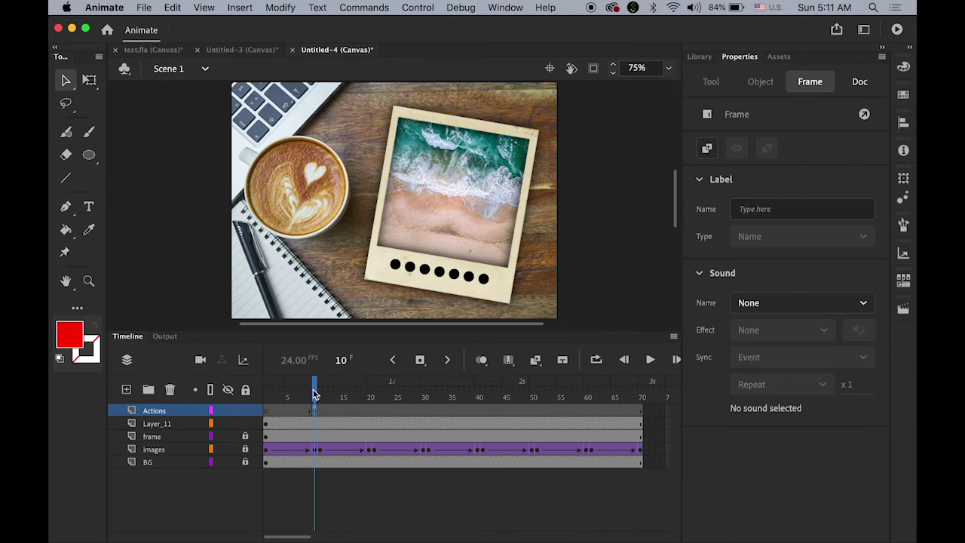
Copy the Actions layer's stop keyframe from frame 10 to frame 20, where the second image is fully visible
{"action": "left_click_drag", "start_coordinate": [315, 394], "coordinate": [427, 409]}
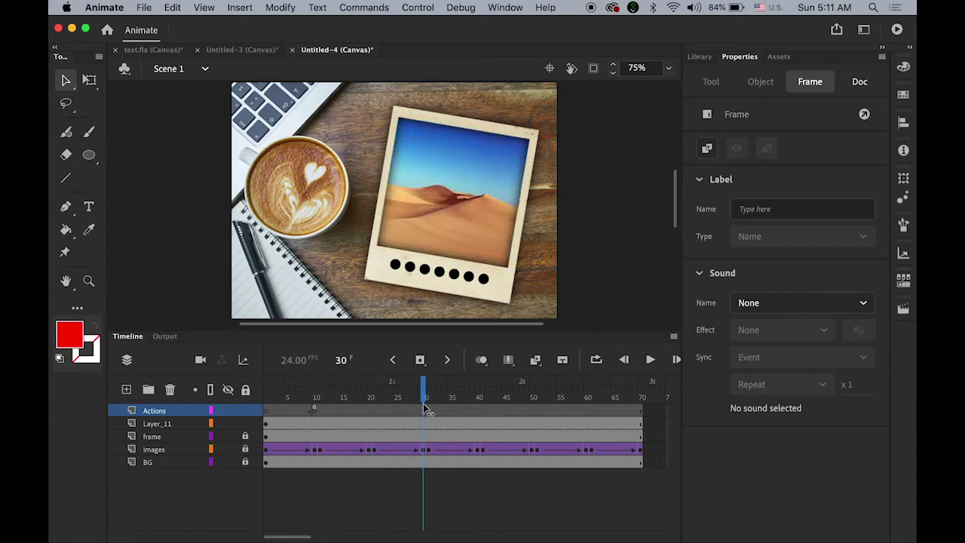
{"action": "left_click", "coordinate": [315, 412]}
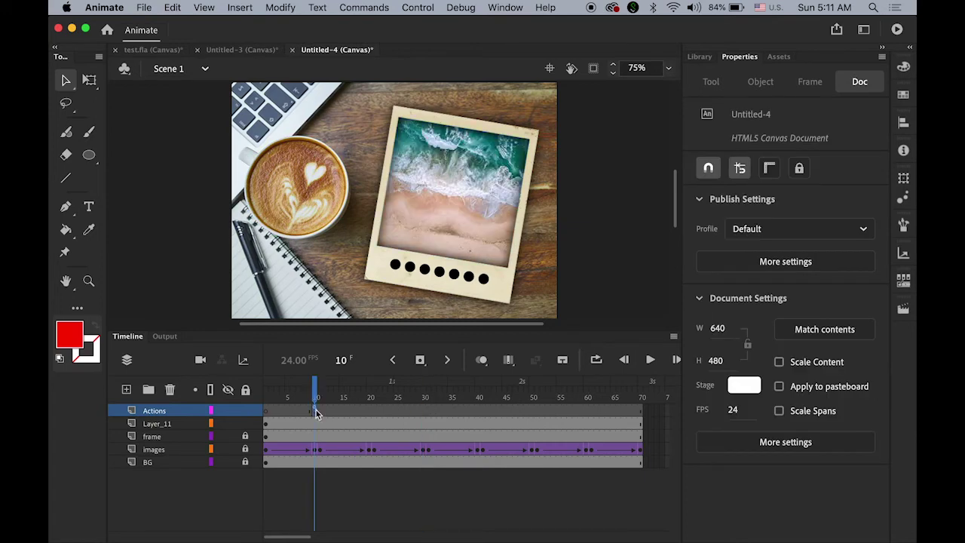
{"action": "left_click", "coordinate": [316, 413]}
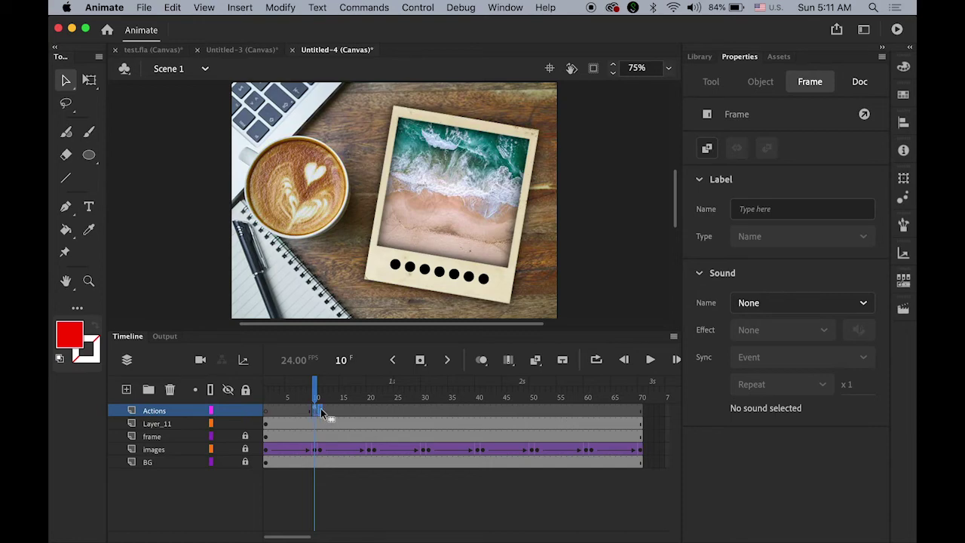
{"action": "left_click_drag", "start_coordinate": [338, 414], "coordinate": [366, 412]}
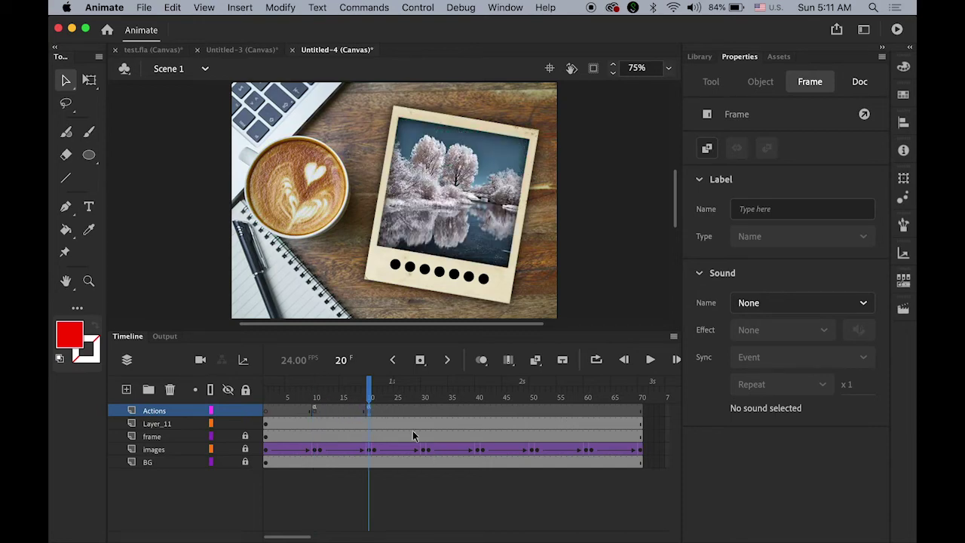
Copy the stop keyframe to frames 30, 40, 50, 60 and 70 of the Actions layer and return the playhead to frame 1
{"action": "left_click", "coordinate": [369, 411]}
{"action": "left_click_drag", "start_coordinate": [367, 410], "coordinate": [230, 396]}
{"action": "left_click", "coordinate": [507, 411]}
{"action": "left_click", "coordinate": [532, 412]}
{"action": "left_click", "coordinate": [588, 411]}
{"action": "left_click", "coordinate": [641, 411]}
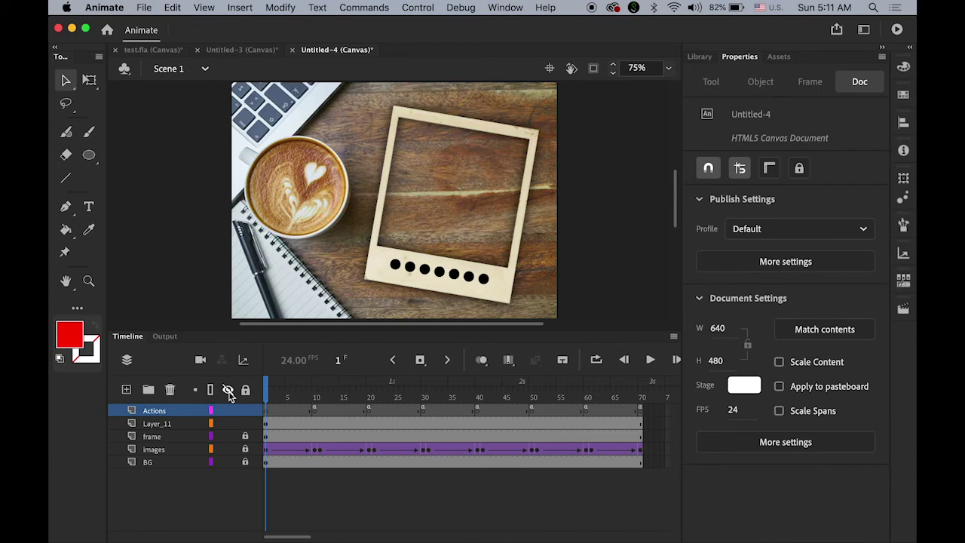
Test the movie in Chrome, try the first button, and return to the timeline in Animate
{"action": "key", "text": "super+Return"}
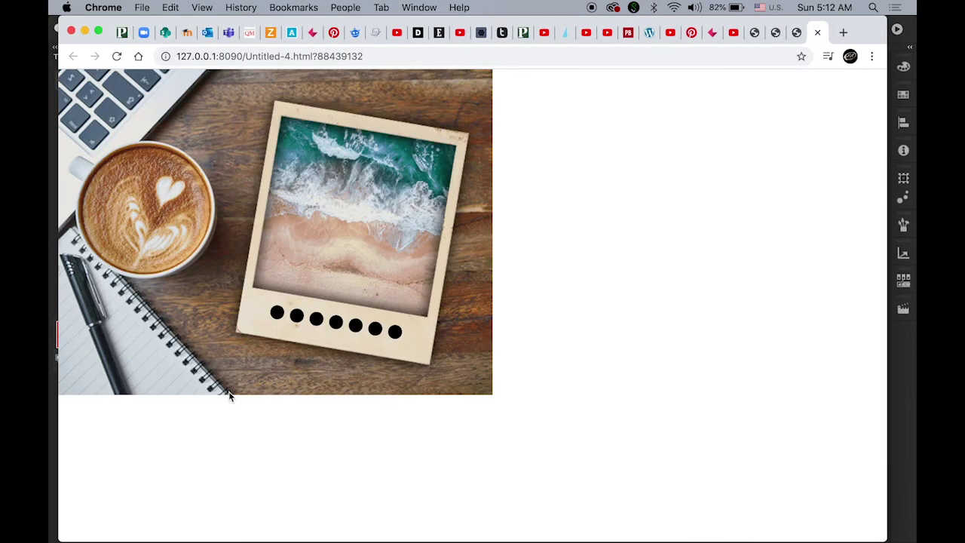
{"action": "left_click", "coordinate": [277, 314]}
{"action": "key", "text": "super+Tab"}
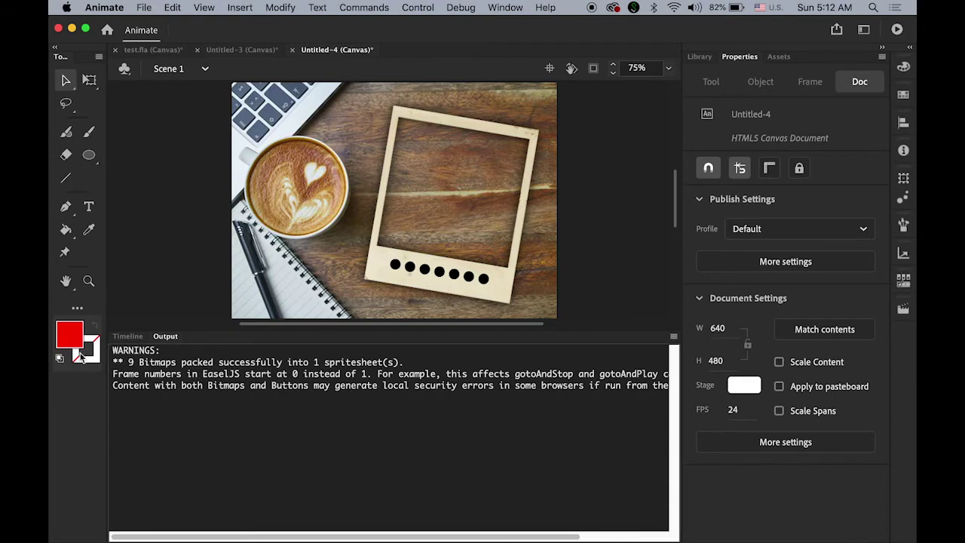
{"action": "left_click", "coordinate": [127, 336]}
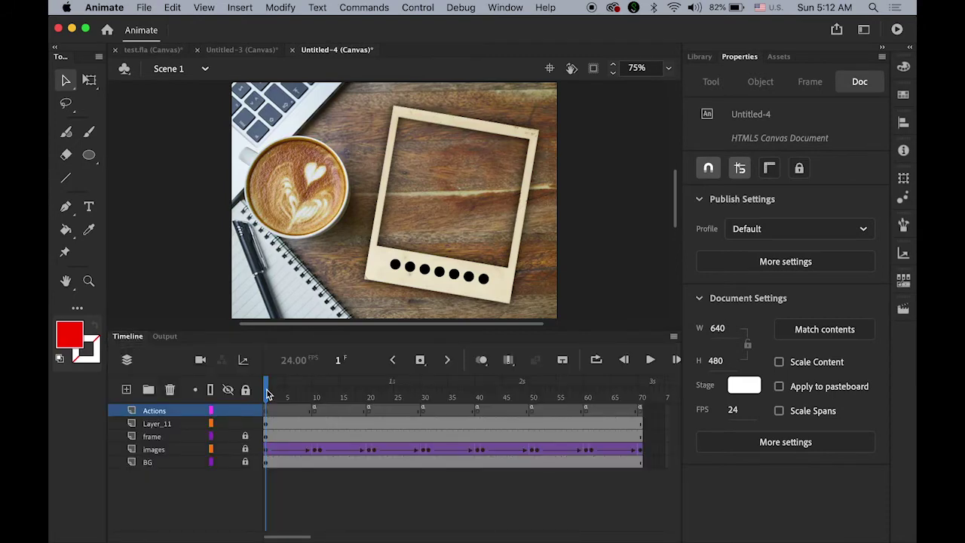
Add the HTML5 Canvas Timeline Navigation snippet "Click to Go to Frame and Play" to the first button, btn1, at frame 1
{"action": "mouse_move", "coordinate": [268, 394]}
{"action": "left_mouse_down"}
{"action": "mouse_move", "coordinate": [283, 394]}
{"action": "mouse_move", "coordinate": [256, 398]}
{"action": "left_mouse_up"}
{"action": "left_click", "coordinate": [396, 267]}
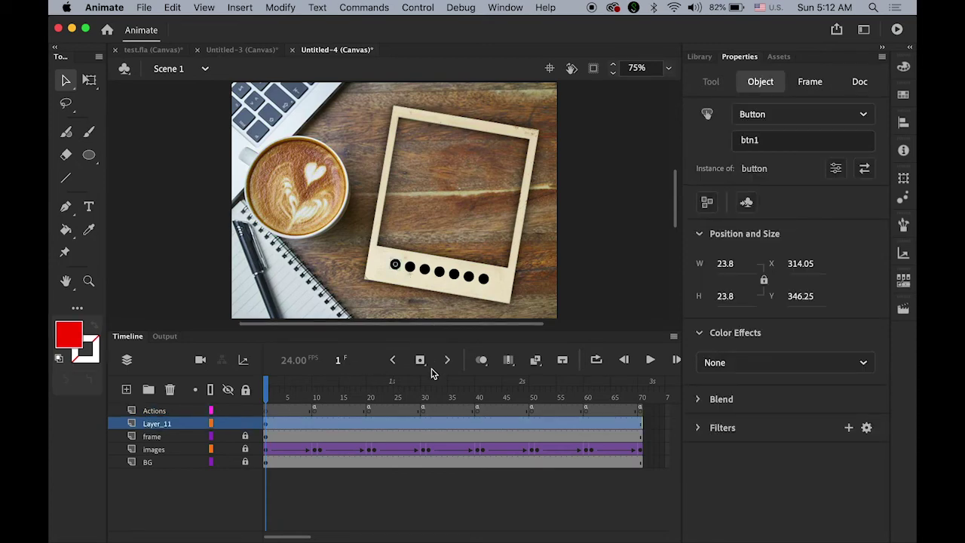
{"action": "left_click", "coordinate": [773, 139]}
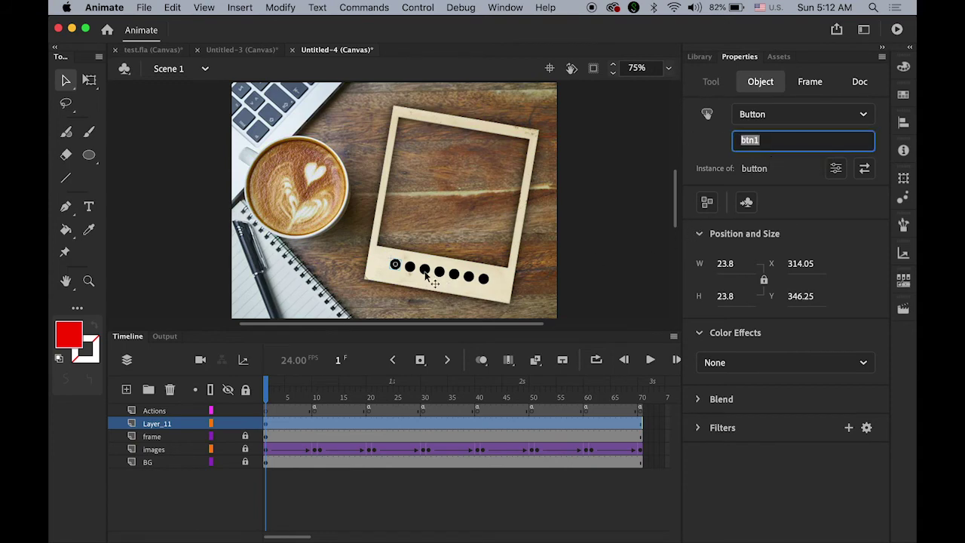
{"action": "key", "text": "Return"}
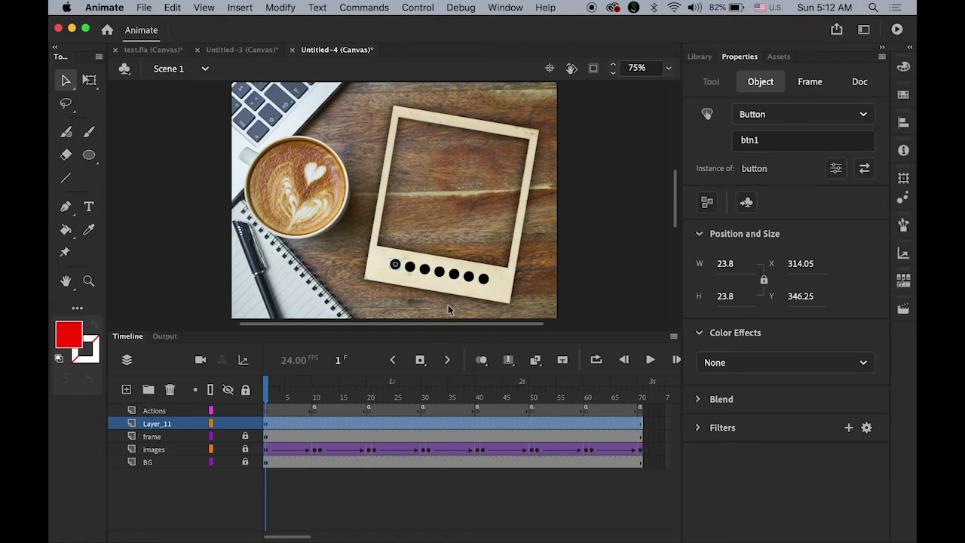
{"action": "left_click", "coordinate": [505, 8]}
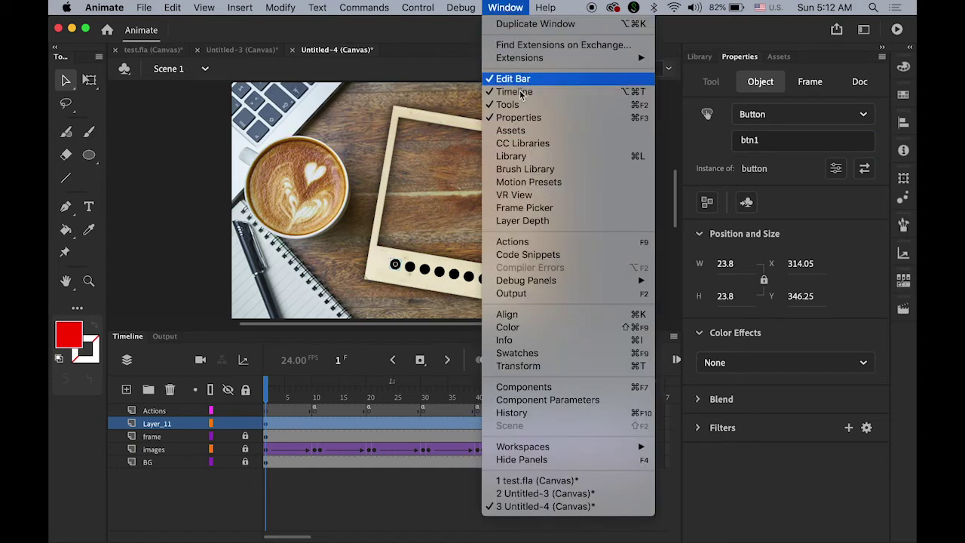
{"action": "left_click", "coordinate": [550, 258]}
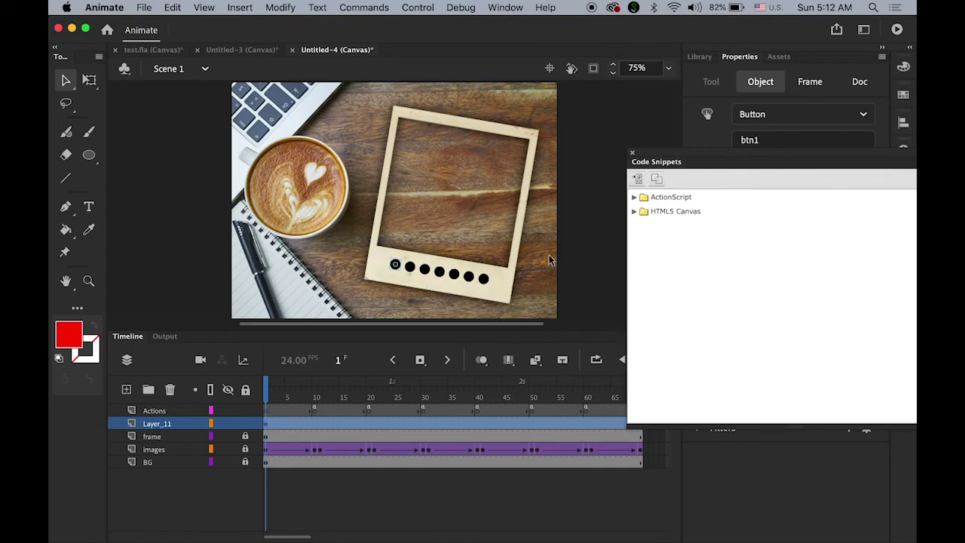
{"action": "left_click", "coordinate": [634, 211]}
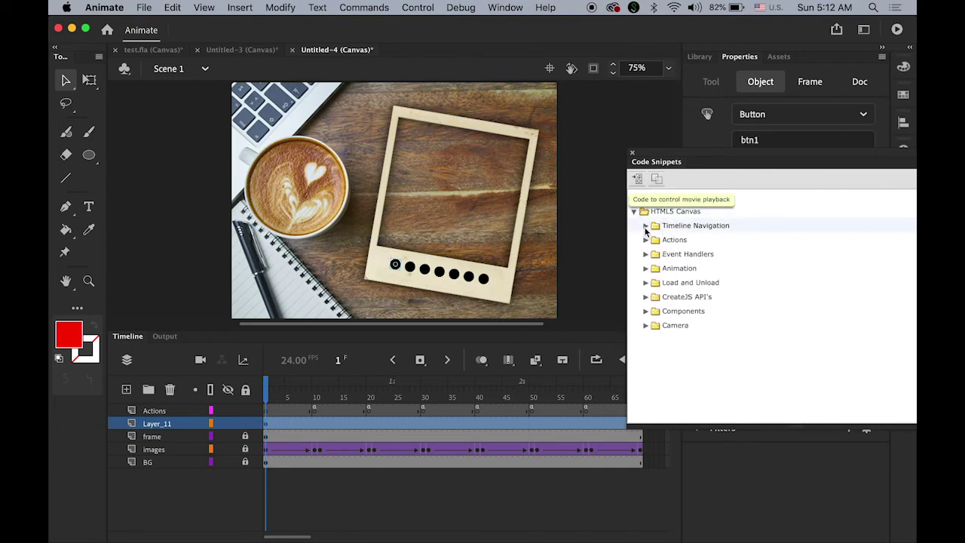
{"action": "left_click", "coordinate": [646, 227]}
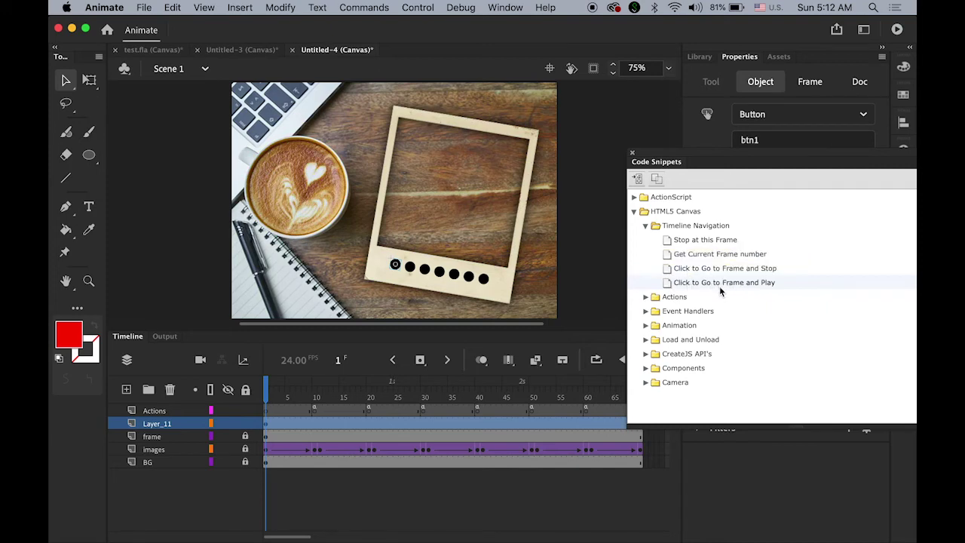
{"action": "double_click", "coordinate": [667, 283]}
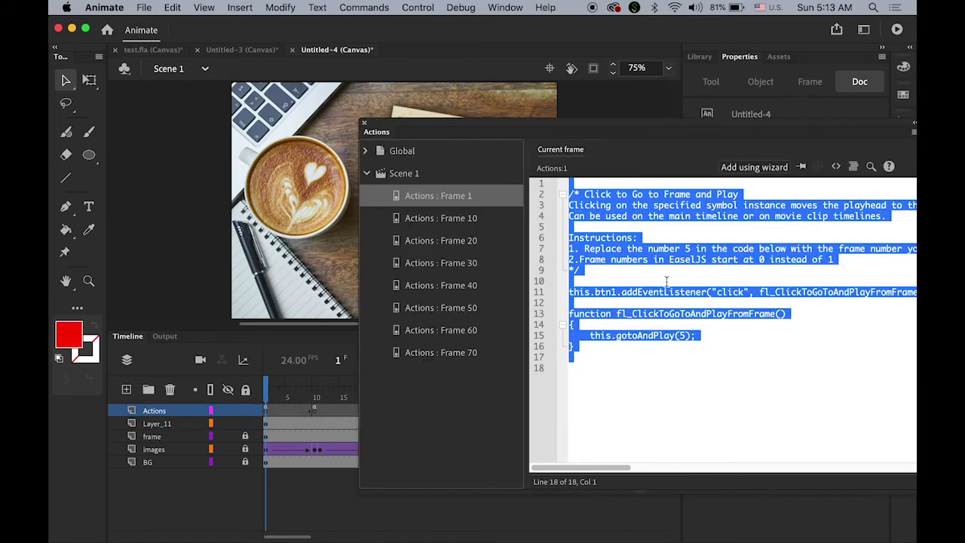
Set btn1's gotoAndPlay target to 1 in the frame 1 script and close the Actions window
{"action": "left_click", "coordinate": [747, 350]}
{"action": "left_click_drag", "start_coordinate": [850, 258], "coordinate": [571, 188]}
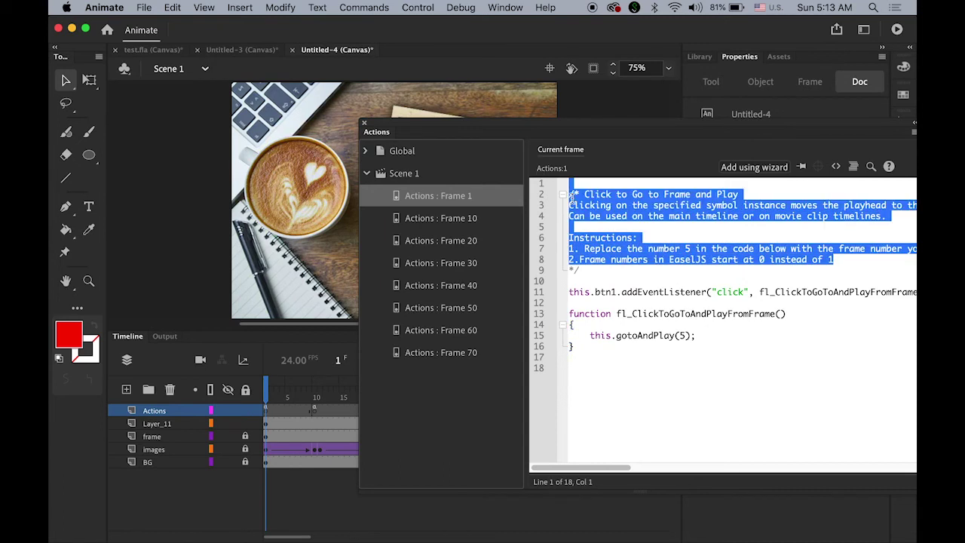
{"action": "left_click", "coordinate": [780, 412]}
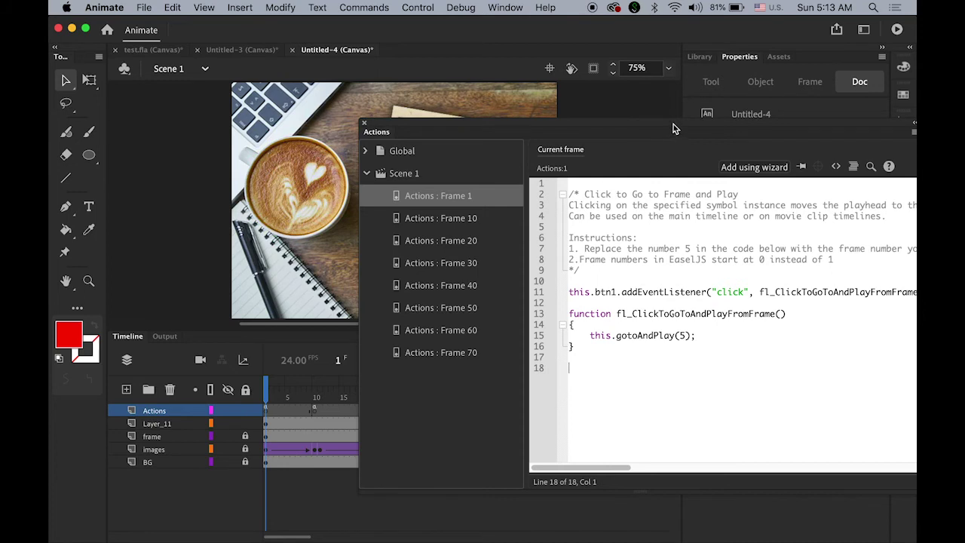
{"action": "left_click_drag", "start_coordinate": [673, 126], "coordinate": [604, 116]}
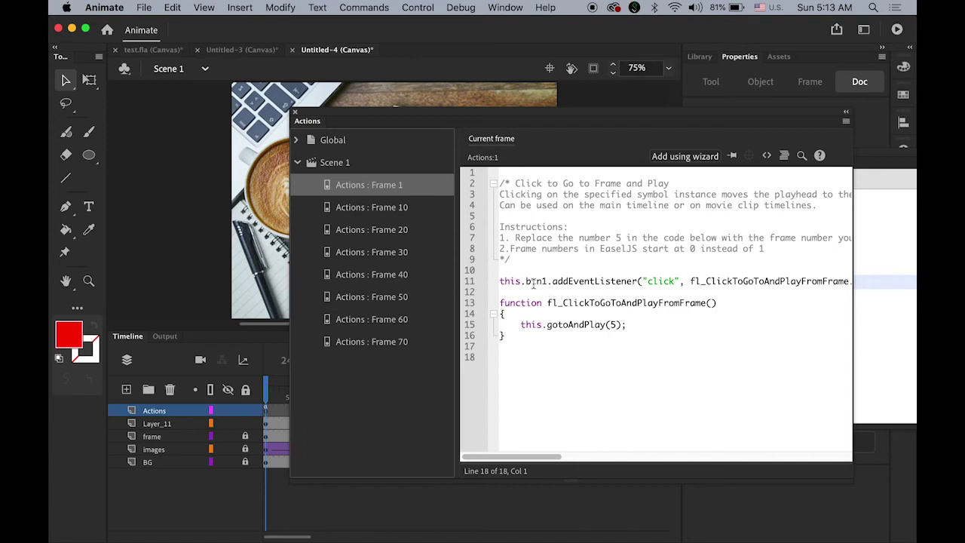
{"action": "left_click_drag", "start_coordinate": [527, 281], "coordinate": [548, 283]}
{"action": "left_click", "coordinate": [615, 324]}
{"action": "key", "text": "BackSpace"}
{"action": "type", "text": "1"}
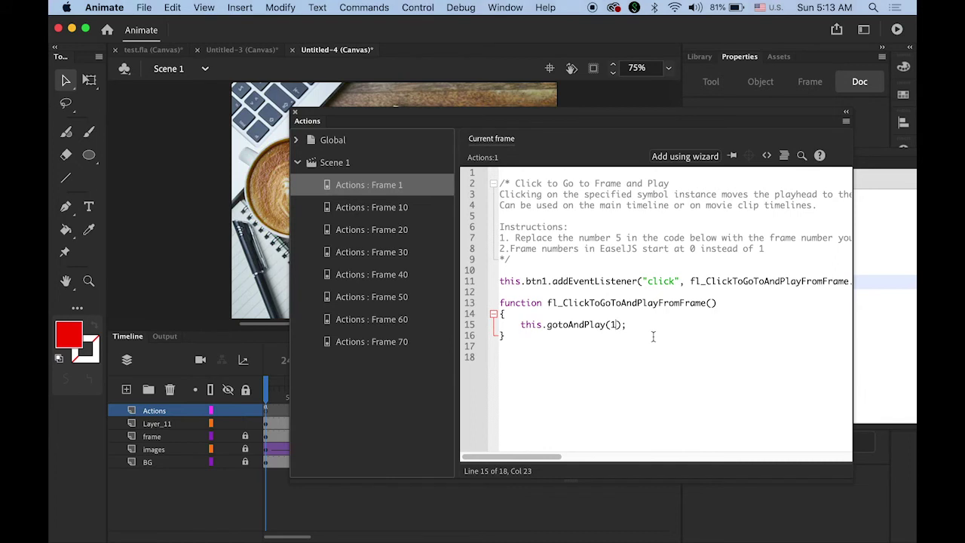
{"action": "left_click", "coordinate": [294, 111]}
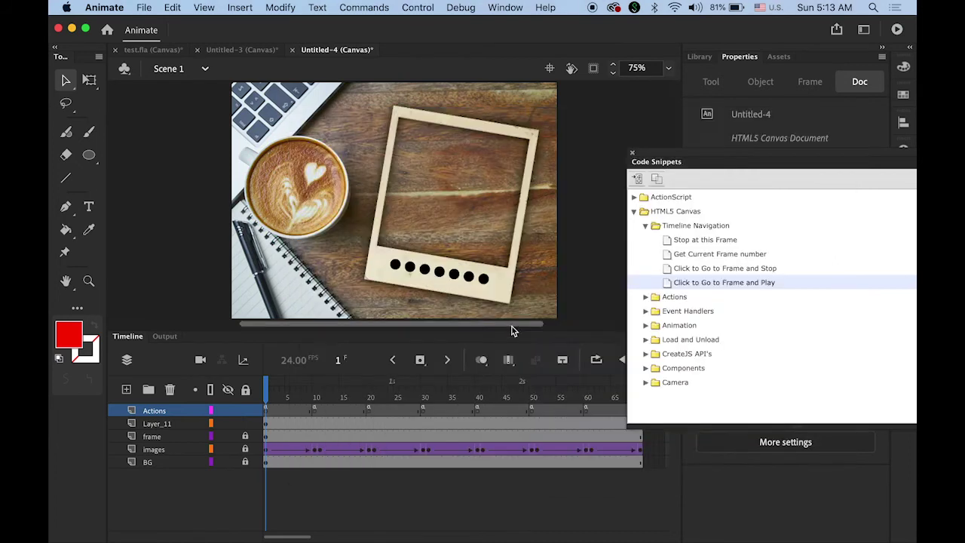
Check the instance names of the second through seventh buttons in the row
{"action": "left_click", "coordinate": [412, 268]}
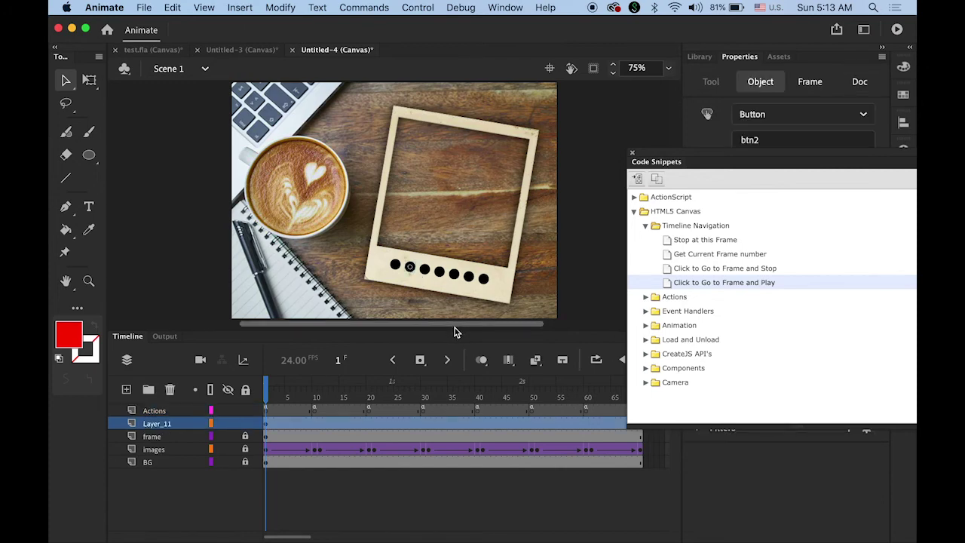
{"action": "left_click", "coordinate": [668, 285]}
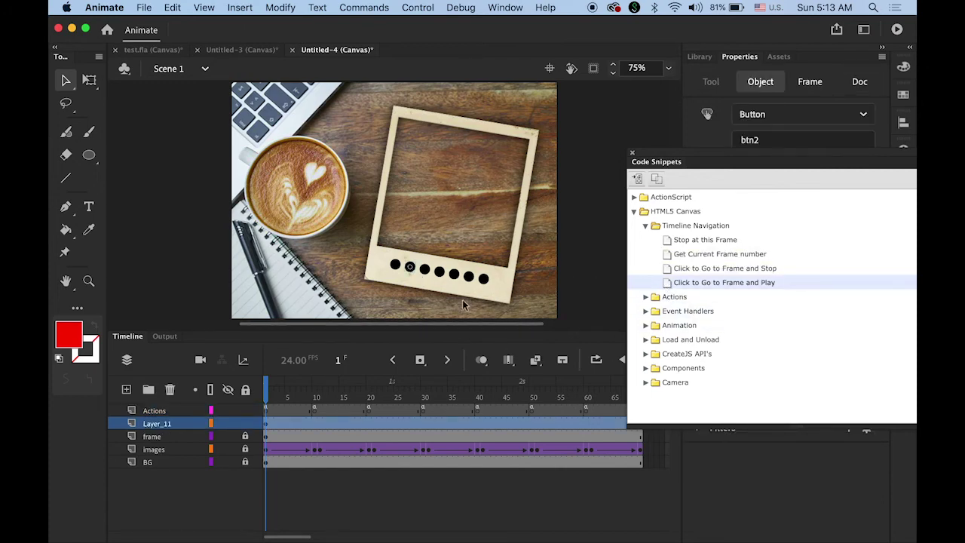
{"action": "left_click", "coordinate": [424, 270]}
{"action": "left_click", "coordinate": [439, 273]}
{"action": "left_click", "coordinate": [454, 275]}
{"action": "left_click", "coordinate": [469, 276]}
{"action": "left_click", "coordinate": [483, 277]}
Add the "Click to Go to Frame and Play" snippet to btn2, set its gotoAndPlay target to 11 and close the Actions window
{"action": "left_click", "coordinate": [409, 267]}
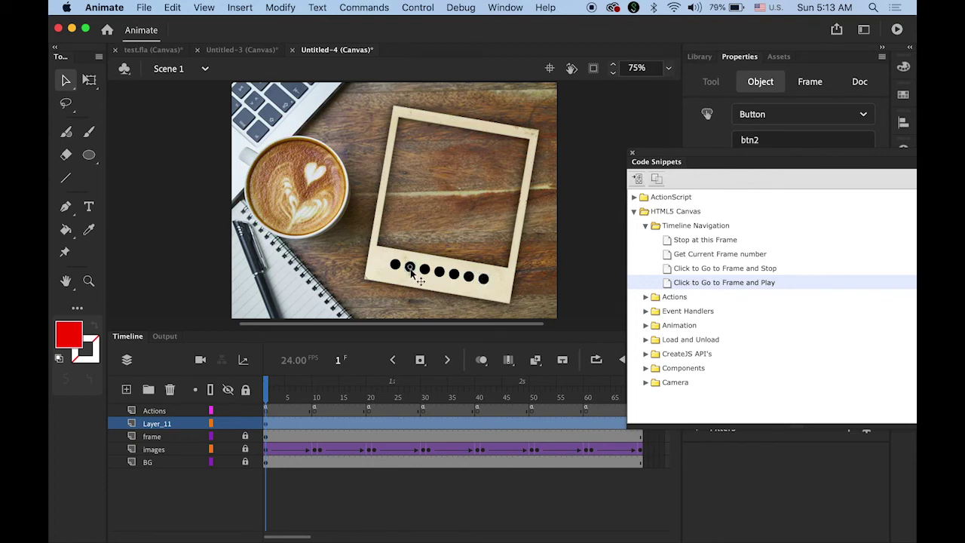
{"action": "double_click", "coordinate": [673, 286]}
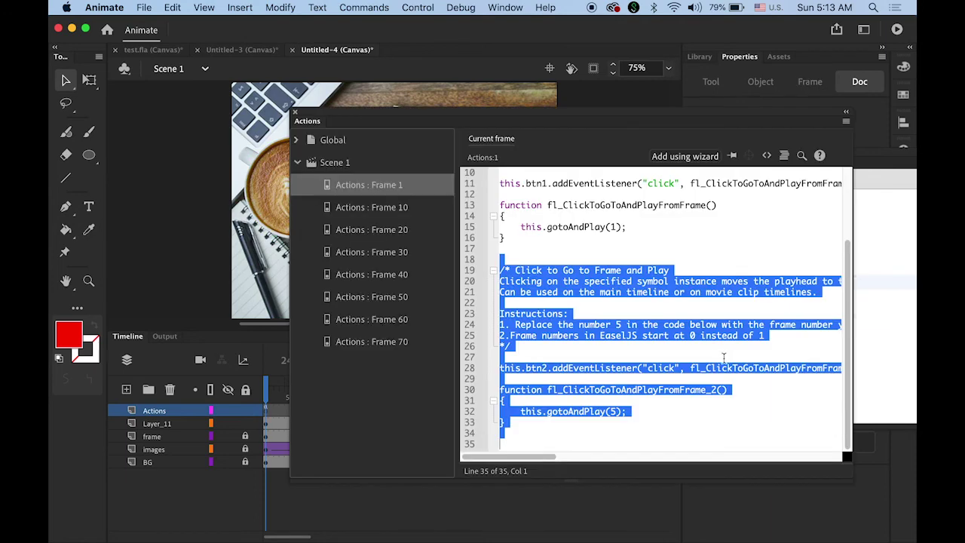
{"action": "left_click", "coordinate": [620, 411]}
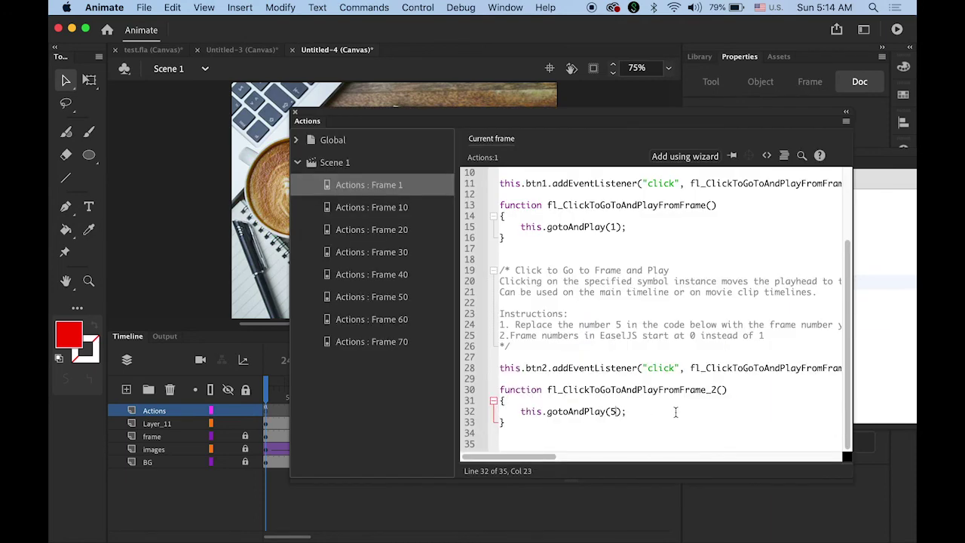
{"action": "key", "text": "BackSpace"}
{"action": "type", "text": "11"}
{"action": "left_click", "coordinate": [621, 227]}
{"action": "left_click_drag", "start_coordinate": [621, 227], "coordinate": [500, 227]}
{"action": "left_click_drag", "start_coordinate": [531, 368], "coordinate": [549, 370]}
{"action": "left_click_drag", "start_coordinate": [548, 411], "coordinate": [627, 413]}
{"action": "left_click", "coordinate": [663, 436]}
{"action": "left_click", "coordinate": [295, 112]}
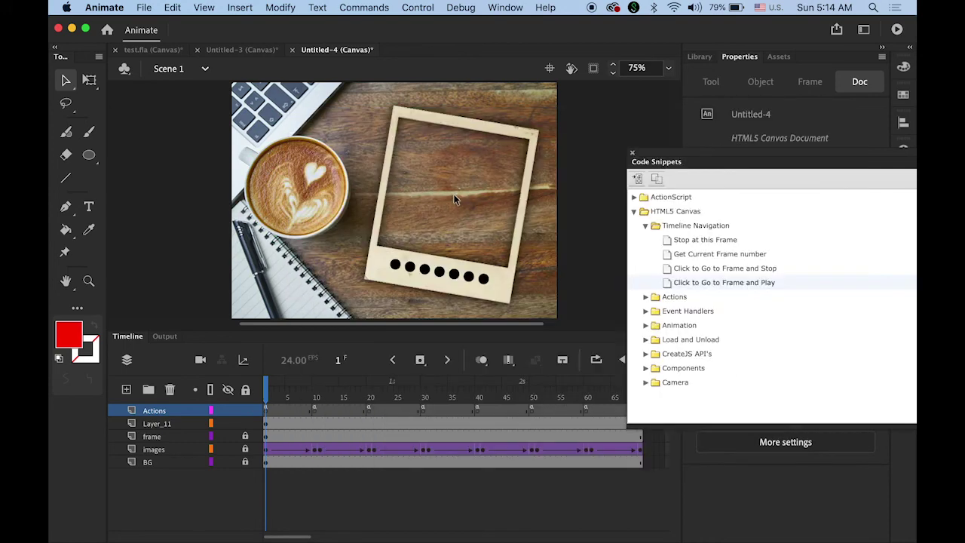
Add the "Click to Go to Frame and Play" snippet to btn3, set its gotoAndPlay target to 21 and close the Actions window
{"action": "left_click", "coordinate": [426, 272]}
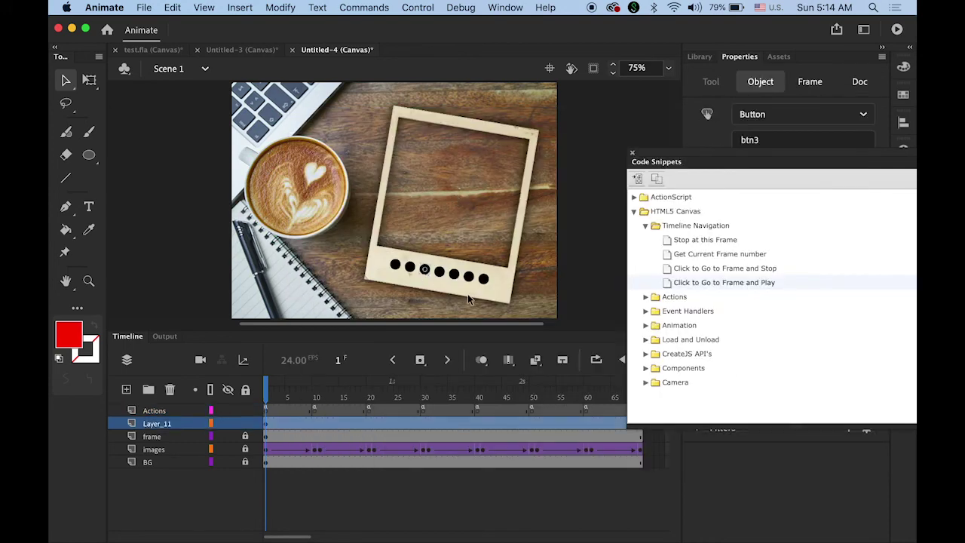
{"action": "double_click", "coordinate": [670, 285]}
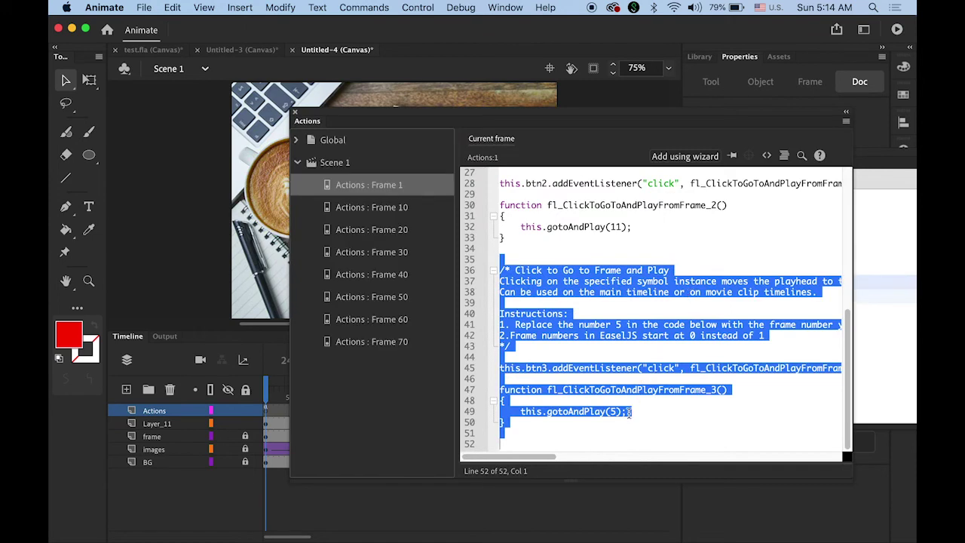
{"action": "left_click", "coordinate": [617, 412]}
{"action": "key", "text": "BackSpace"}
{"action": "type", "text": "2"}
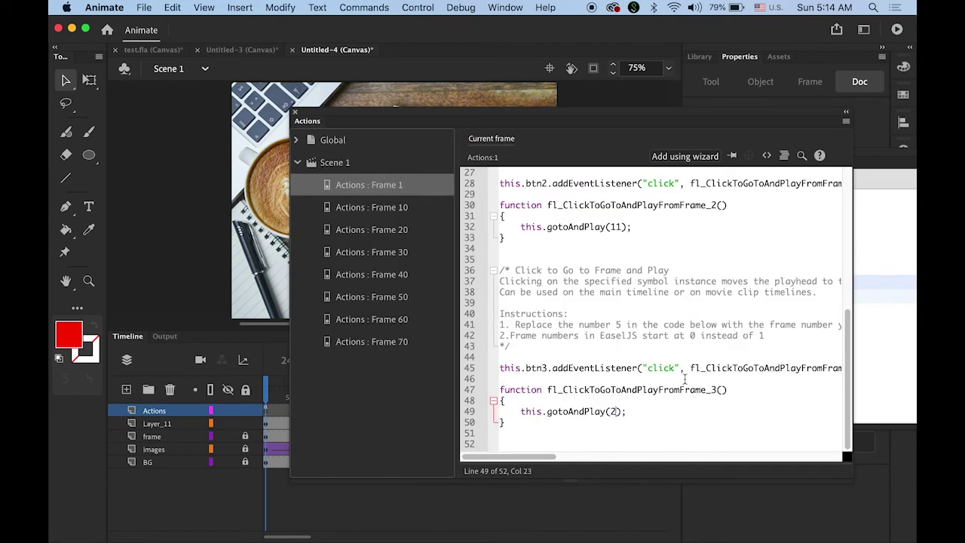
{"action": "type", "text": "1"}
{"action": "left_click", "coordinate": [294, 112]}
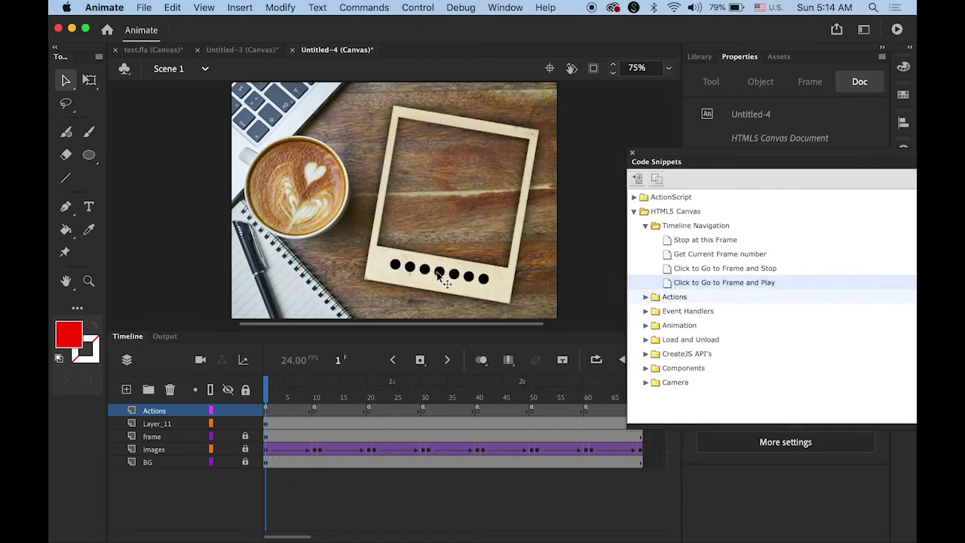
Add the "Click to Go to Frame and Play" snippet to btn4, set its gotoAndPlay target to 31 and close the Actions window
{"action": "left_click", "coordinate": [426, 276]}
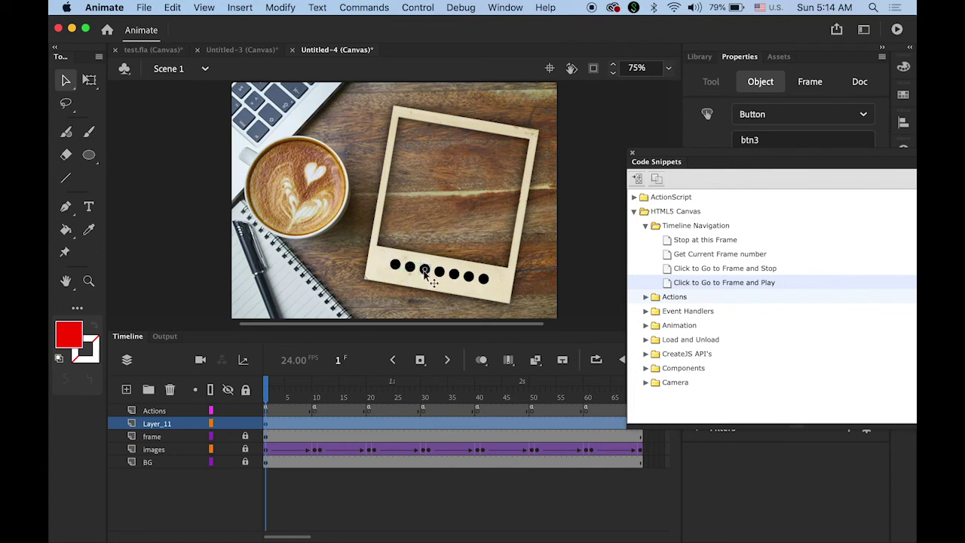
{"action": "double_click", "coordinate": [668, 285]}
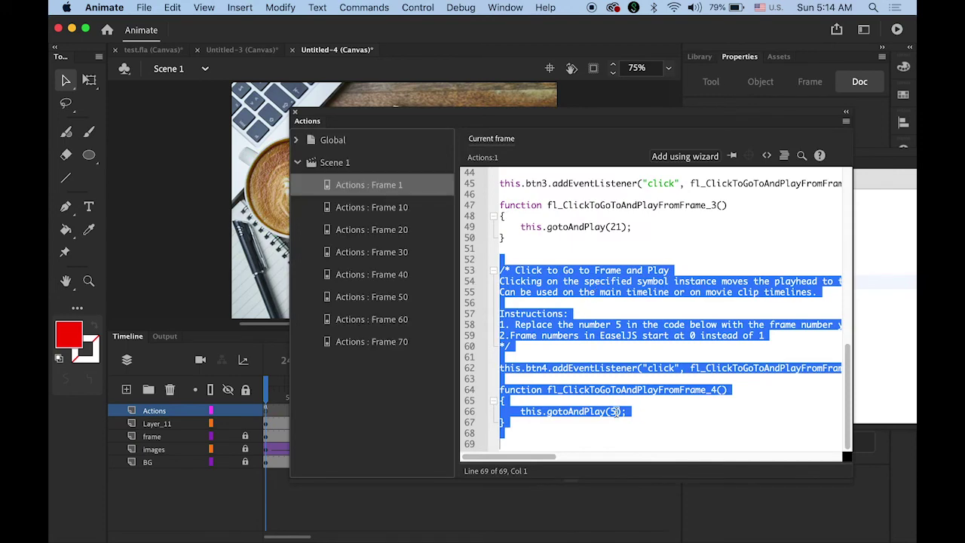
{"action": "key", "text": "BackSpace"}
{"action": "type", "text": "31"}
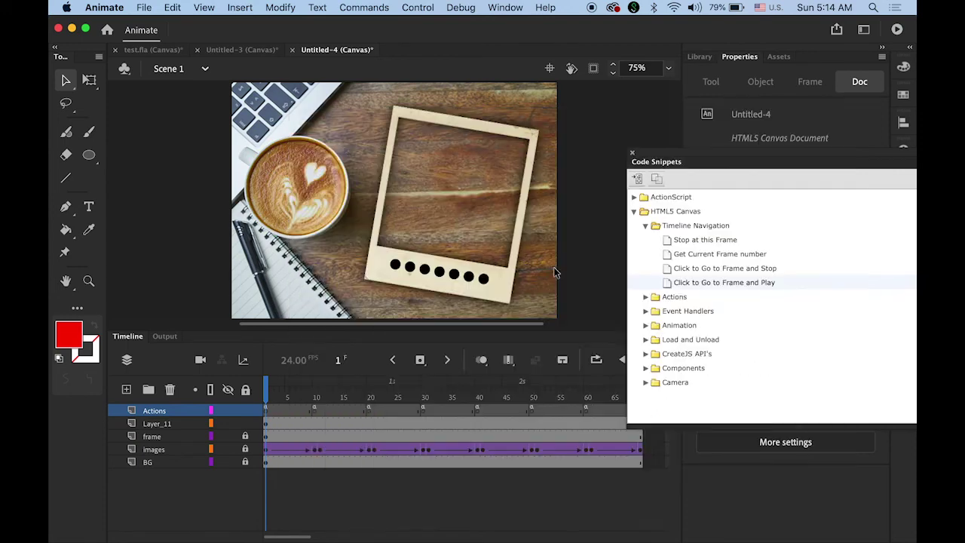
{"action": "left_click", "coordinate": [295, 112]}
Add the "Click to Go to Frame and Play" snippet to btn5, set its gotoAndPlay target to 41 and close the Actions window
{"action": "left_click", "coordinate": [455, 275]}
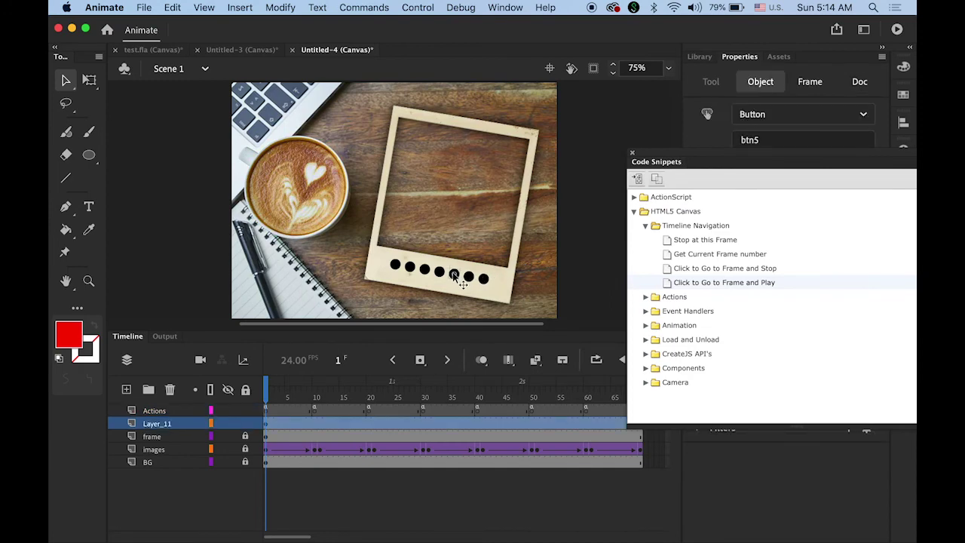
{"action": "double_click", "coordinate": [664, 283]}
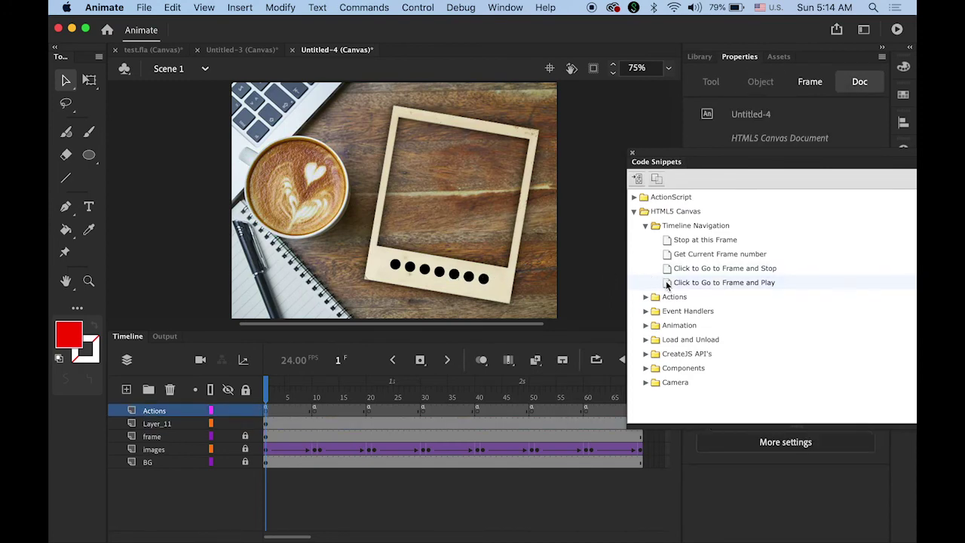
{"action": "left_click", "coordinate": [618, 412]}
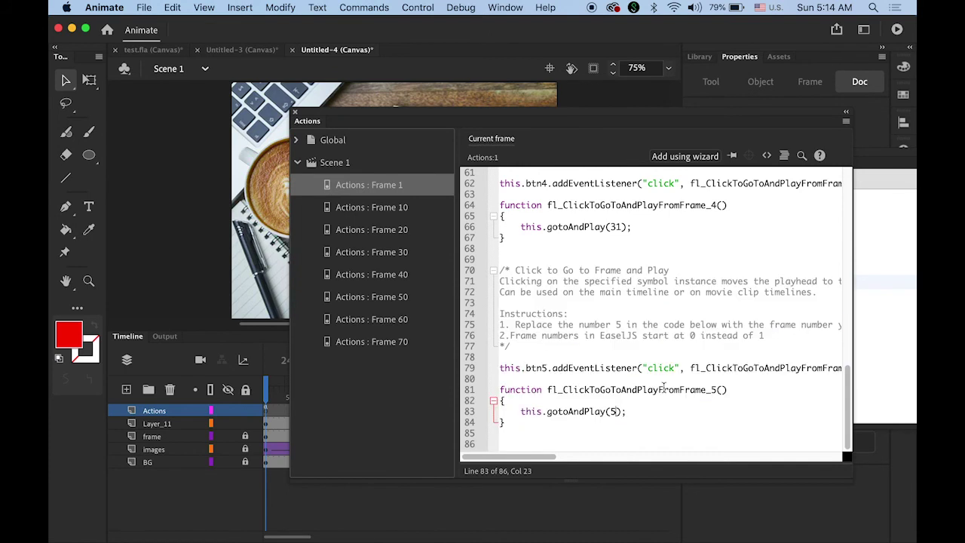
{"action": "key", "text": "BackSpace"}
{"action": "type", "text": "41"}
{"action": "key", "text": "Return"}
{"action": "key", "text": "BackSpace"}
{"action": "key", "text": "BackSpace"}
{"action": "key", "text": "BackSpace"}
{"action": "key", "text": "BackSpace"}
{"action": "key", "text": "BackSpace"}
{"action": "left_click", "coordinate": [294, 113]}
Add the "Click to Go to Frame and Play" snippet to btn6, set its gotoAndPlay target to 51 and close the Actions window
{"action": "left_click", "coordinate": [481, 283]}
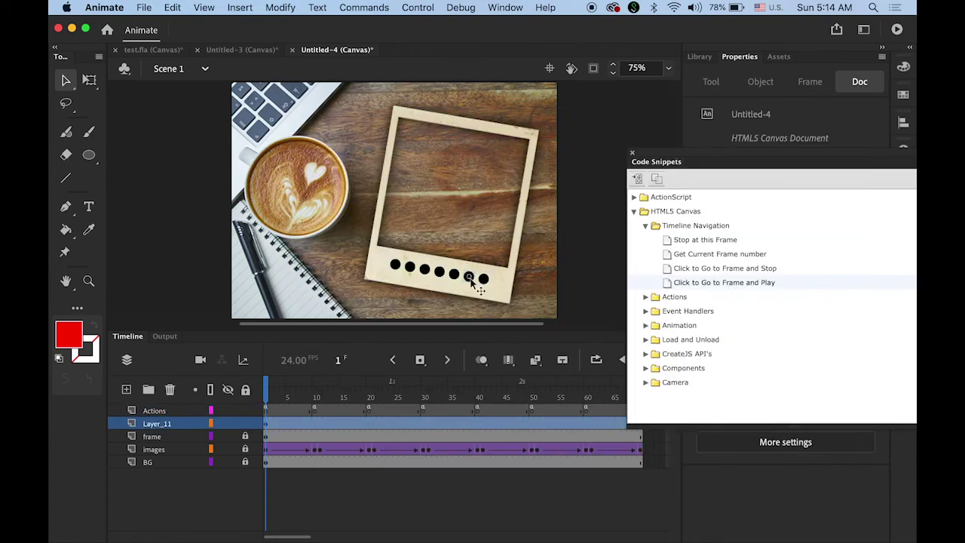
{"action": "double_click", "coordinate": [670, 286]}
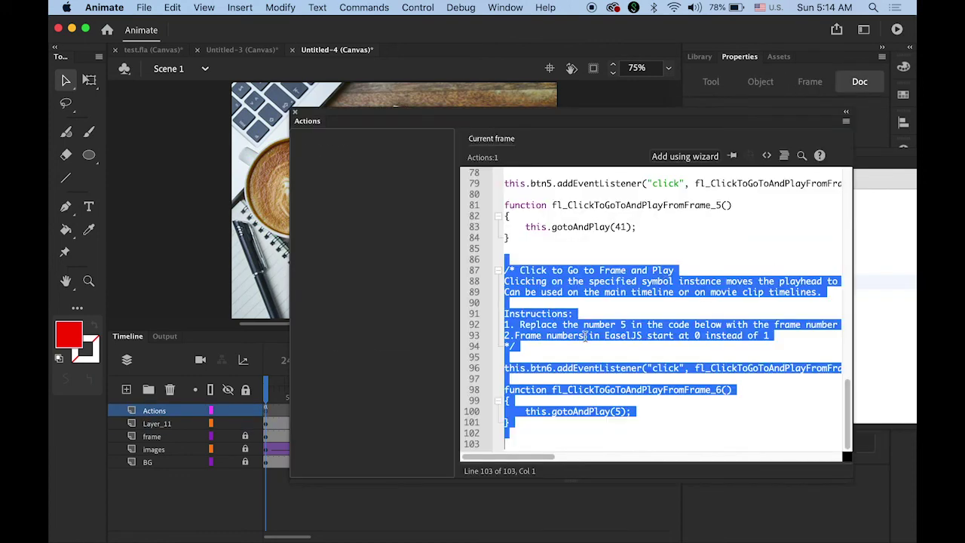
{"action": "left_click", "coordinate": [620, 412]}
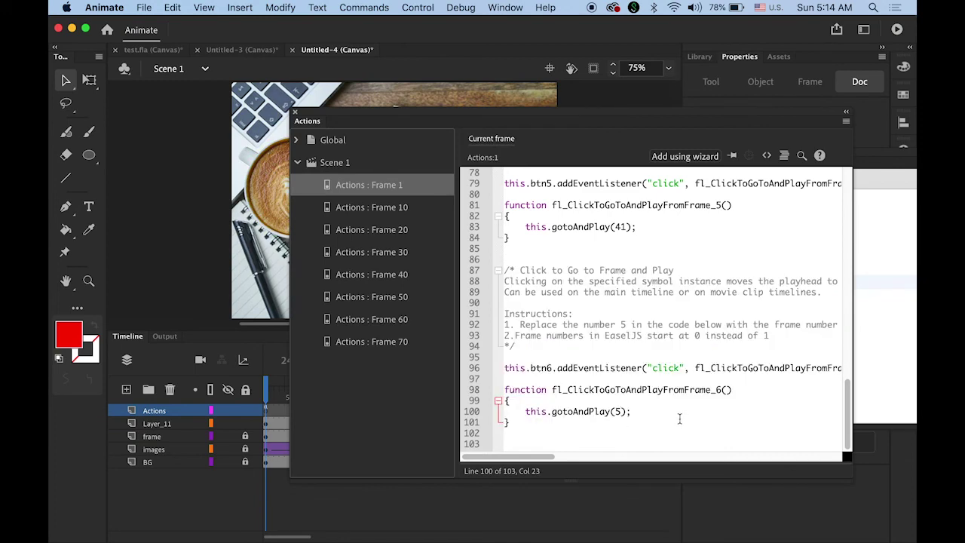
{"action": "type", "text": "1"}
{"action": "left_click", "coordinate": [295, 111]}
Add the "Click to Go to Frame and Play" snippet to btn7 with gotoAndPlay target 61, and close the Actions and Code Snippets windows
{"action": "left_click", "coordinate": [485, 278]}
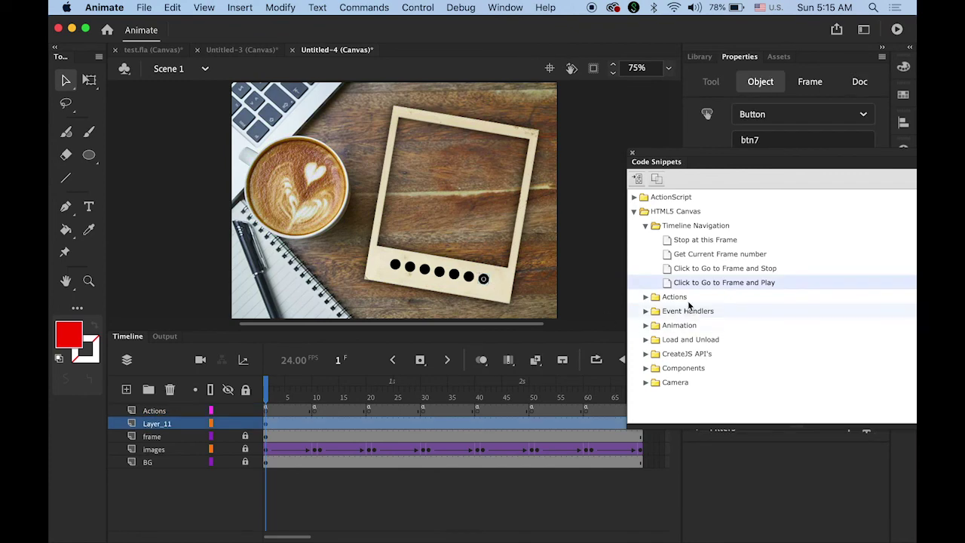
{"action": "double_click", "coordinate": [669, 285]}
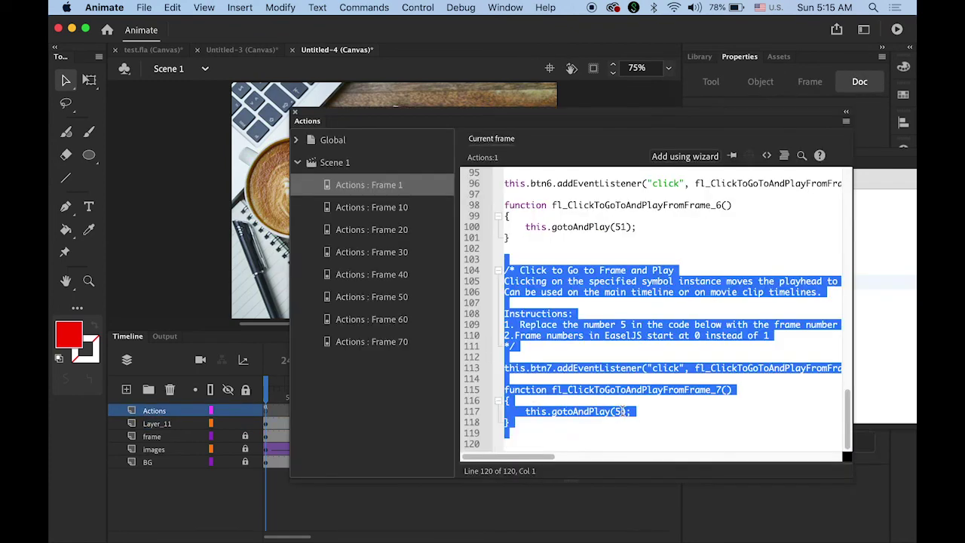
{"action": "left_click", "coordinate": [653, 409]}
{"action": "key", "text": "BackSpace"}
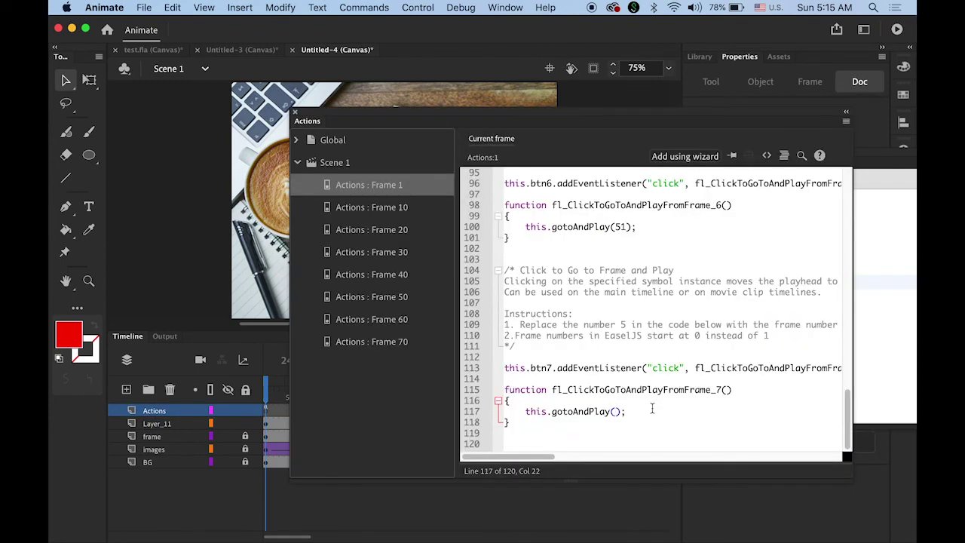
{"action": "type", "text": "61"}
{"action": "left_click", "coordinate": [295, 112]}
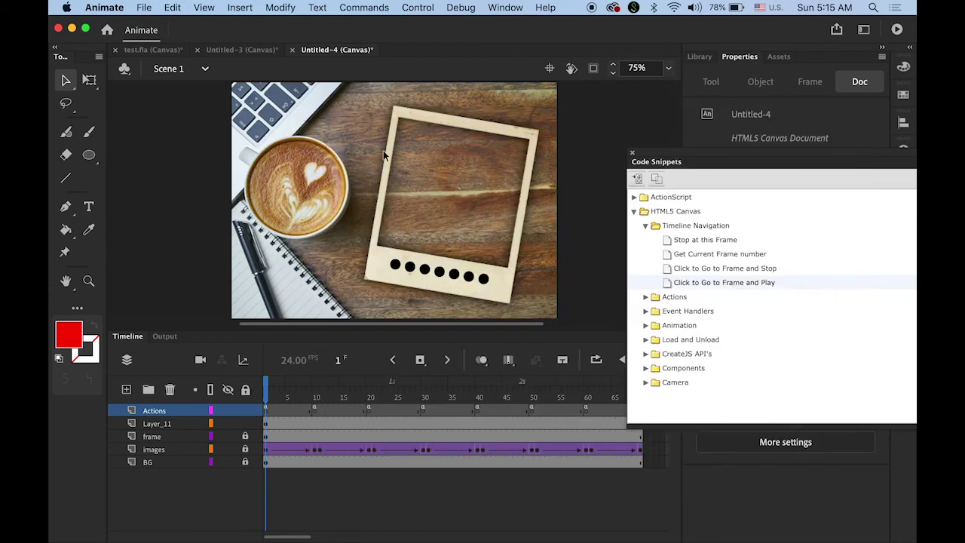
{"action": "left_click", "coordinate": [632, 156]}
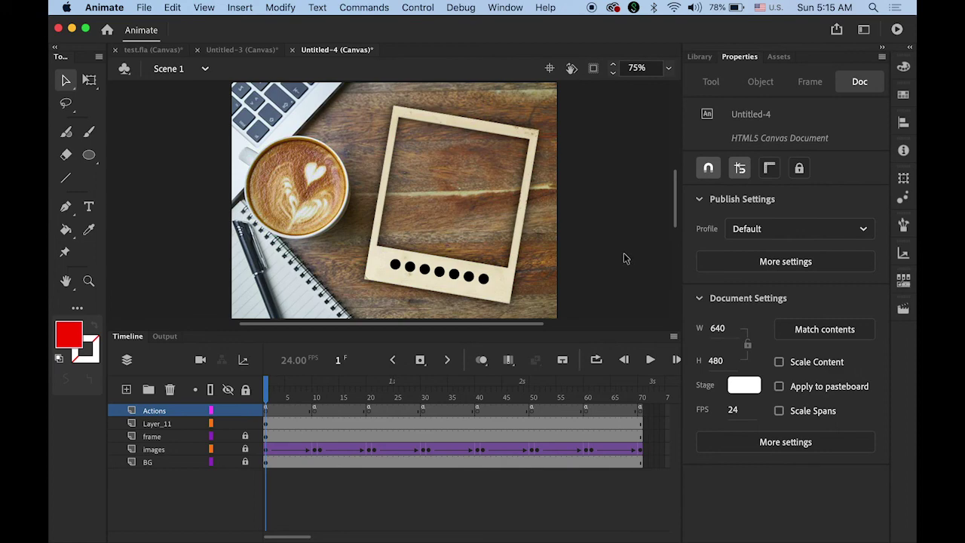
Test the movie in the browser and try the second through seventh gallery buttons in order
{"action": "key", "text": "super+Return"}
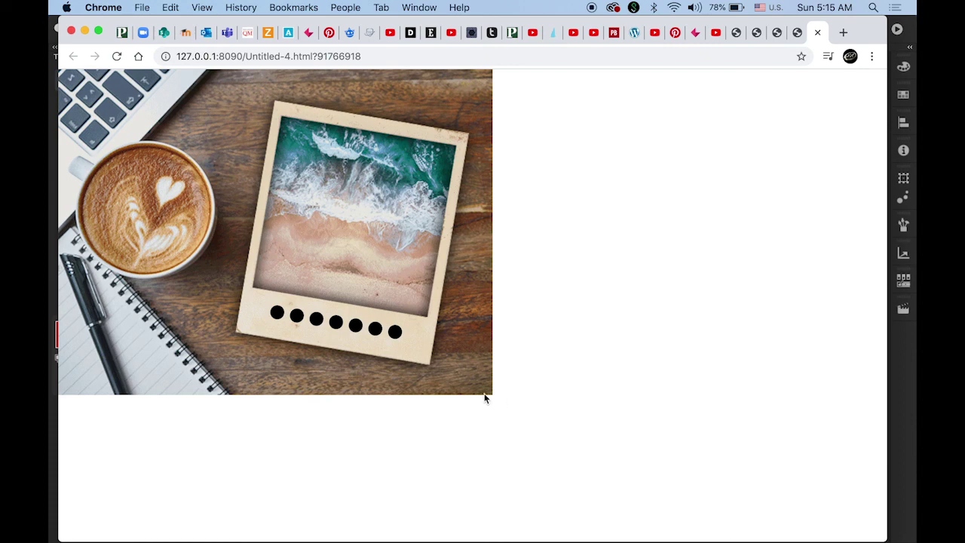
{"action": "left_click", "coordinate": [296, 318]}
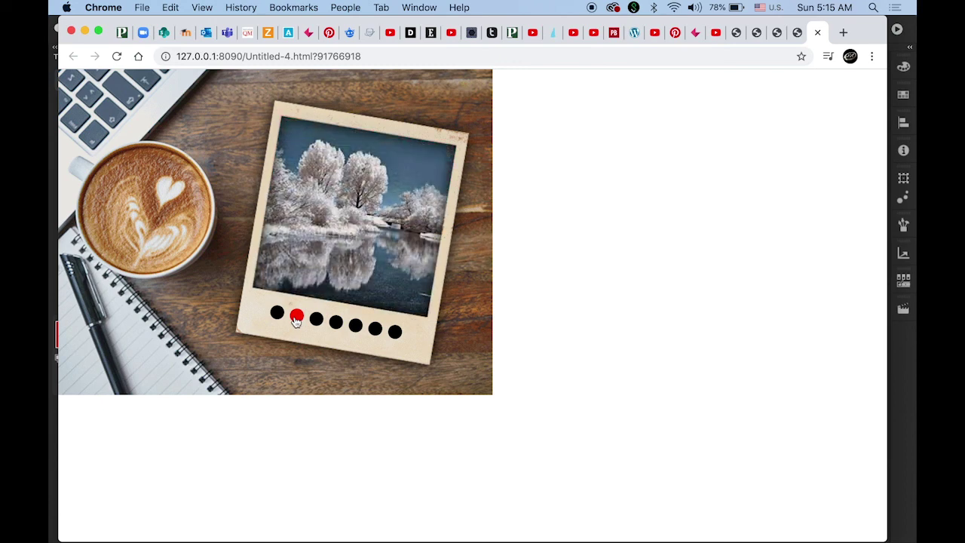
{"action": "left_click", "coordinate": [317, 320]}
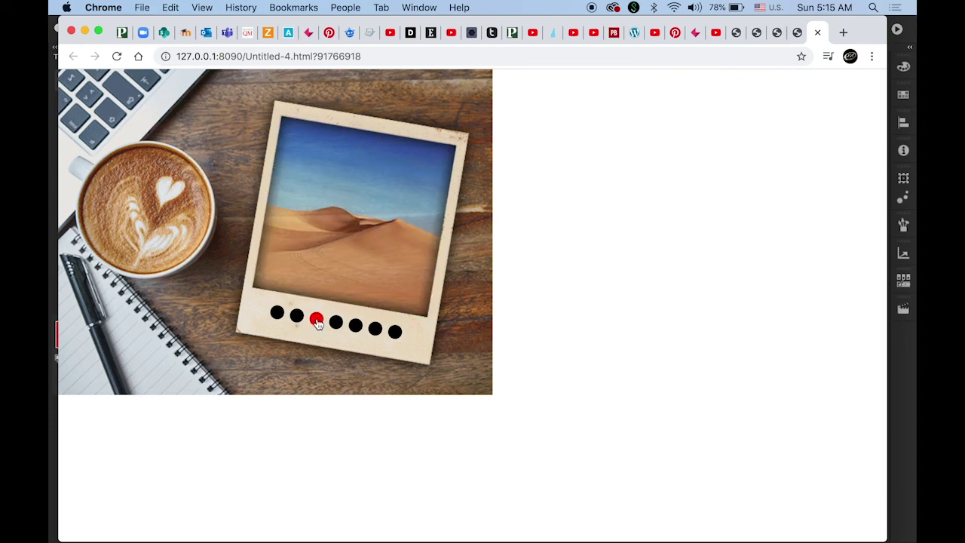
{"action": "left_click", "coordinate": [336, 323]}
{"action": "left_click", "coordinate": [355, 326]}
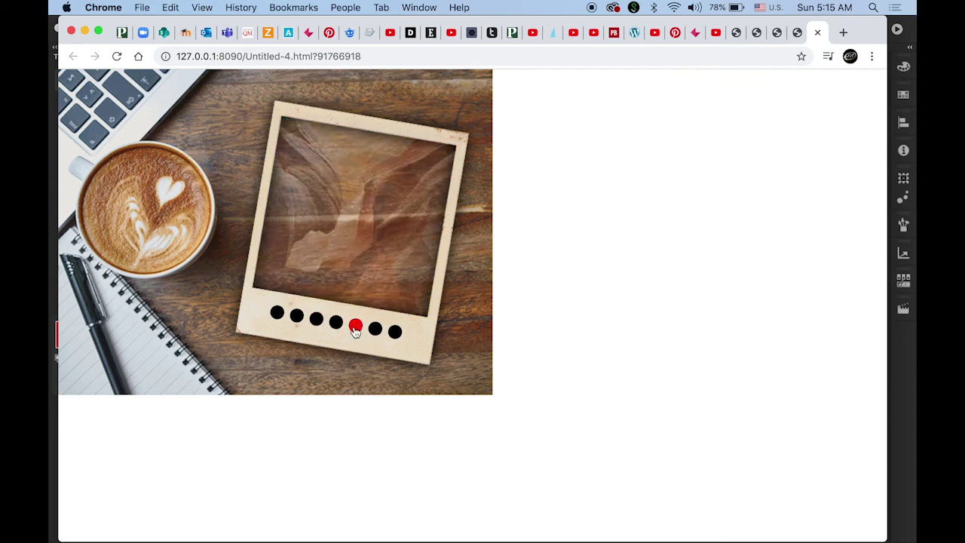
{"action": "left_click", "coordinate": [375, 330]}
{"action": "left_click", "coordinate": [394, 332]}
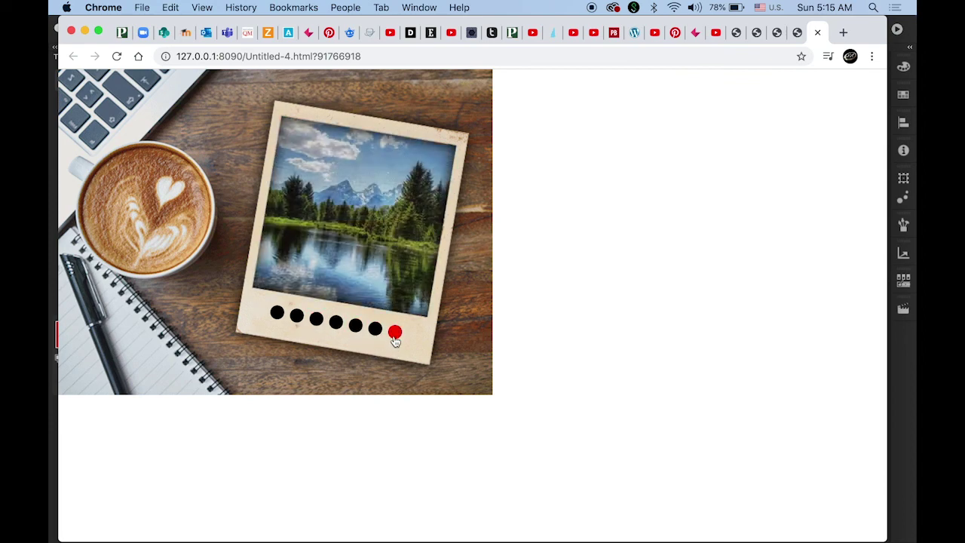
Try the gallery buttons out of order in the browser preview, including the first and the last one
{"action": "left_click", "coordinate": [375, 329]}
{"action": "left_click", "coordinate": [316, 320]}
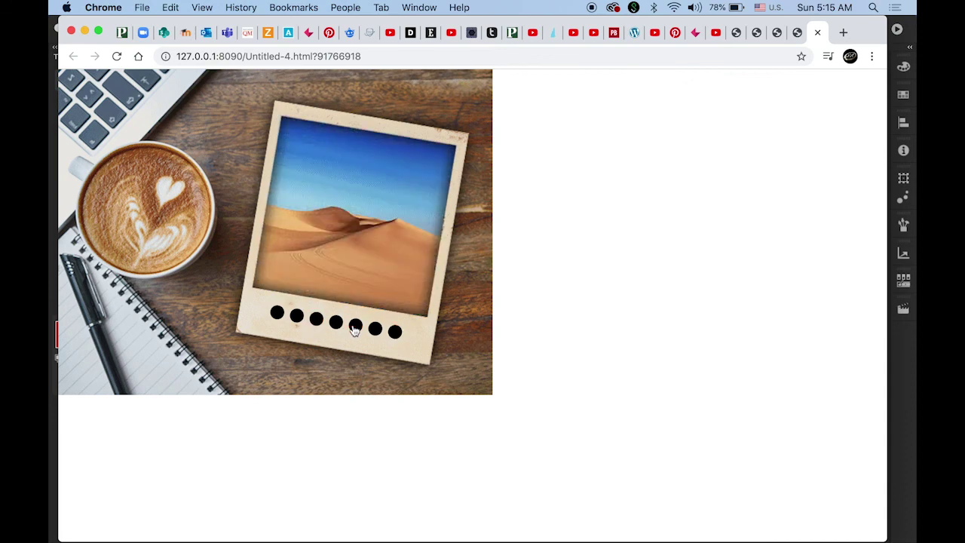
{"action": "left_click", "coordinate": [355, 326]}
{"action": "left_click", "coordinate": [336, 324]}
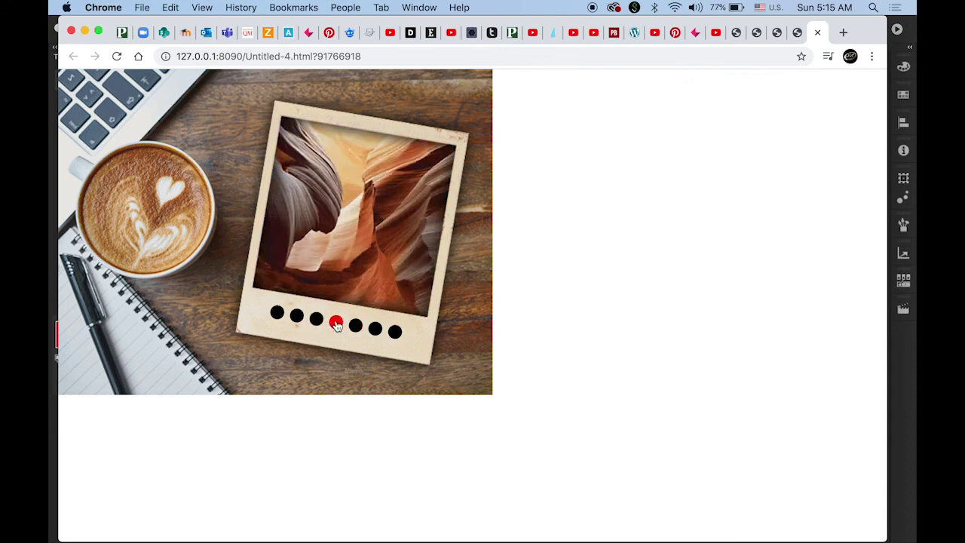
{"action": "left_click", "coordinate": [277, 313]}
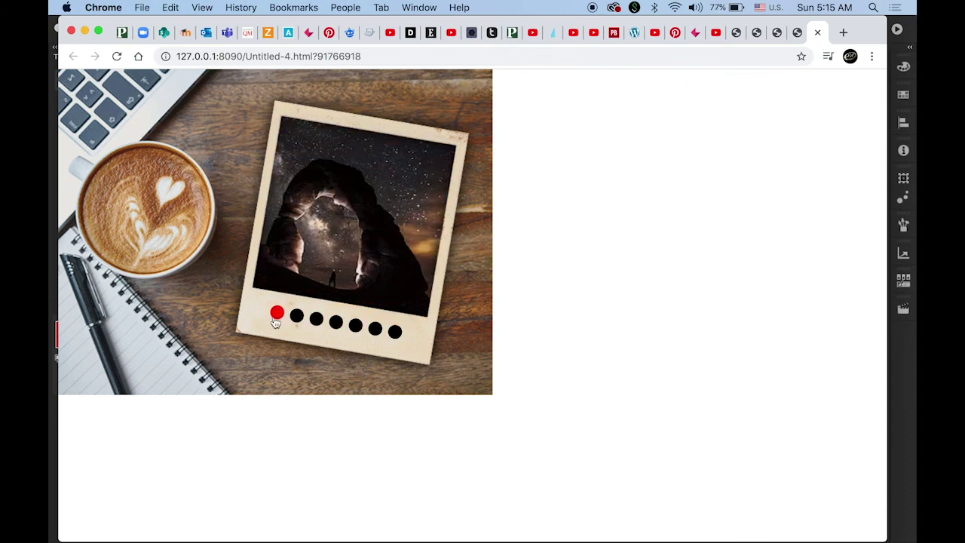
{"action": "left_click", "coordinate": [356, 326]}
{"action": "left_click", "coordinate": [394, 331]}
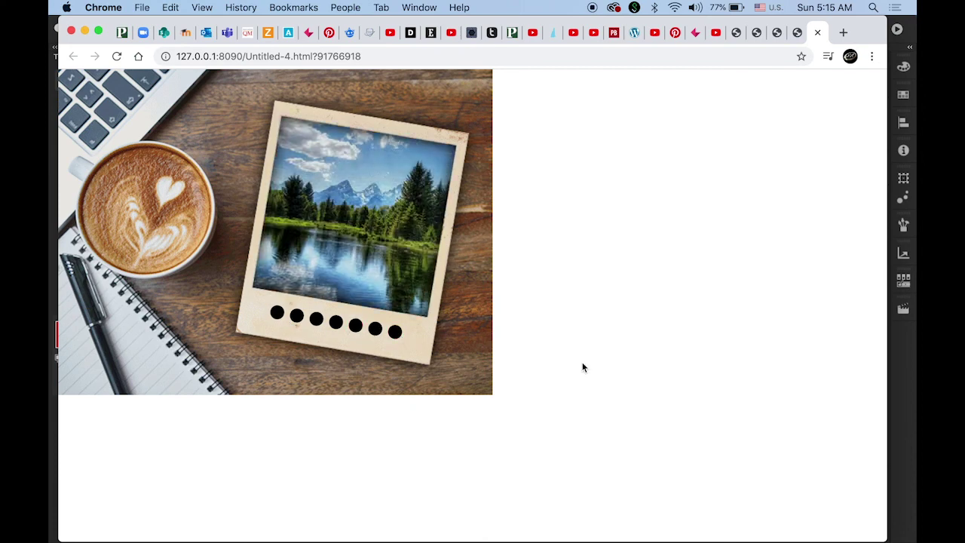